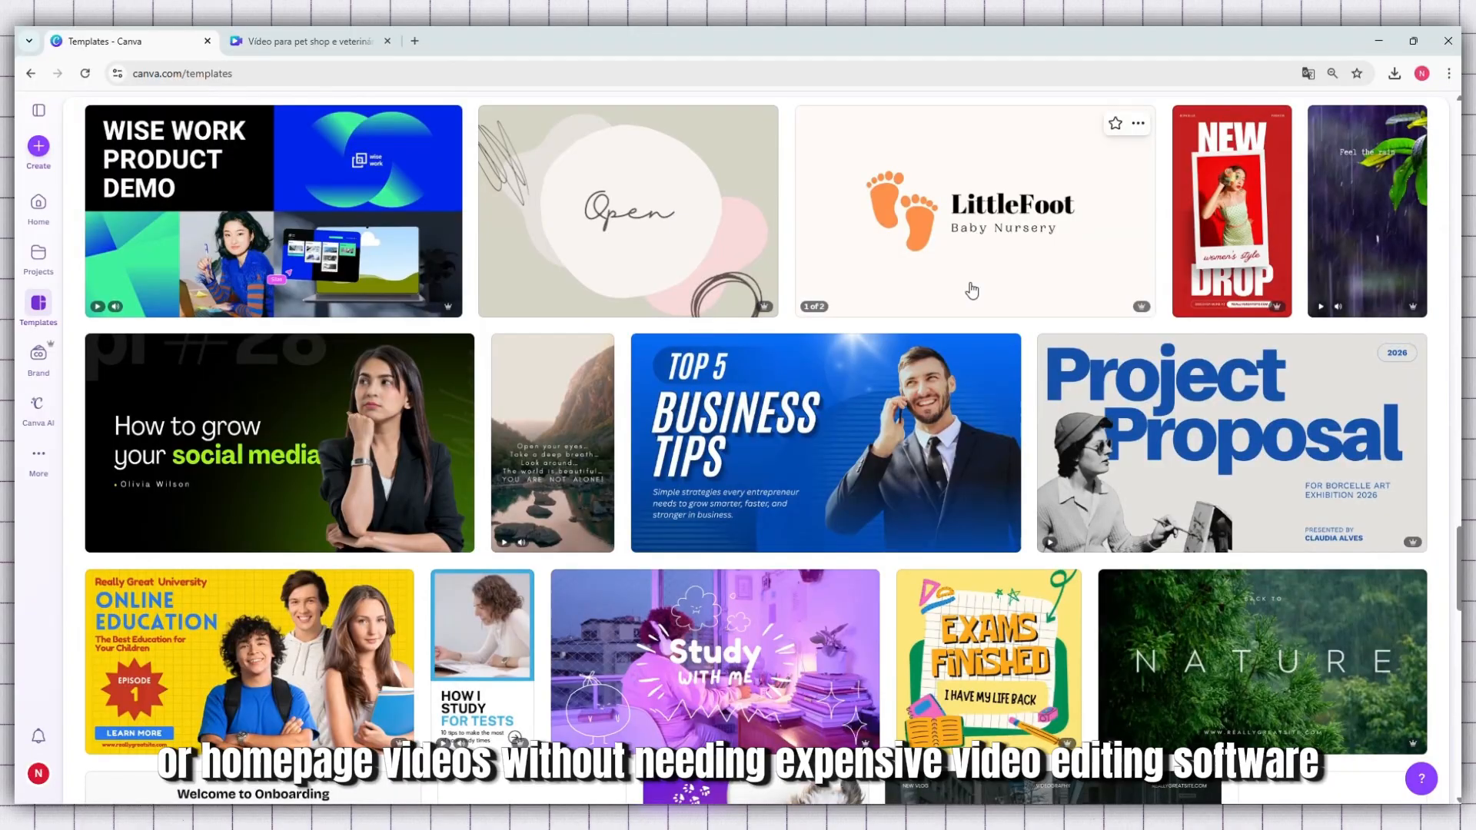
Browse the template gallery and preview the Beige & Red Typography Simple Music Channel YouTube Thumbnail template
{"action": "scroll", "coordinate": [972, 290], "scroll_direction": "down", "scroll_amount": 8}
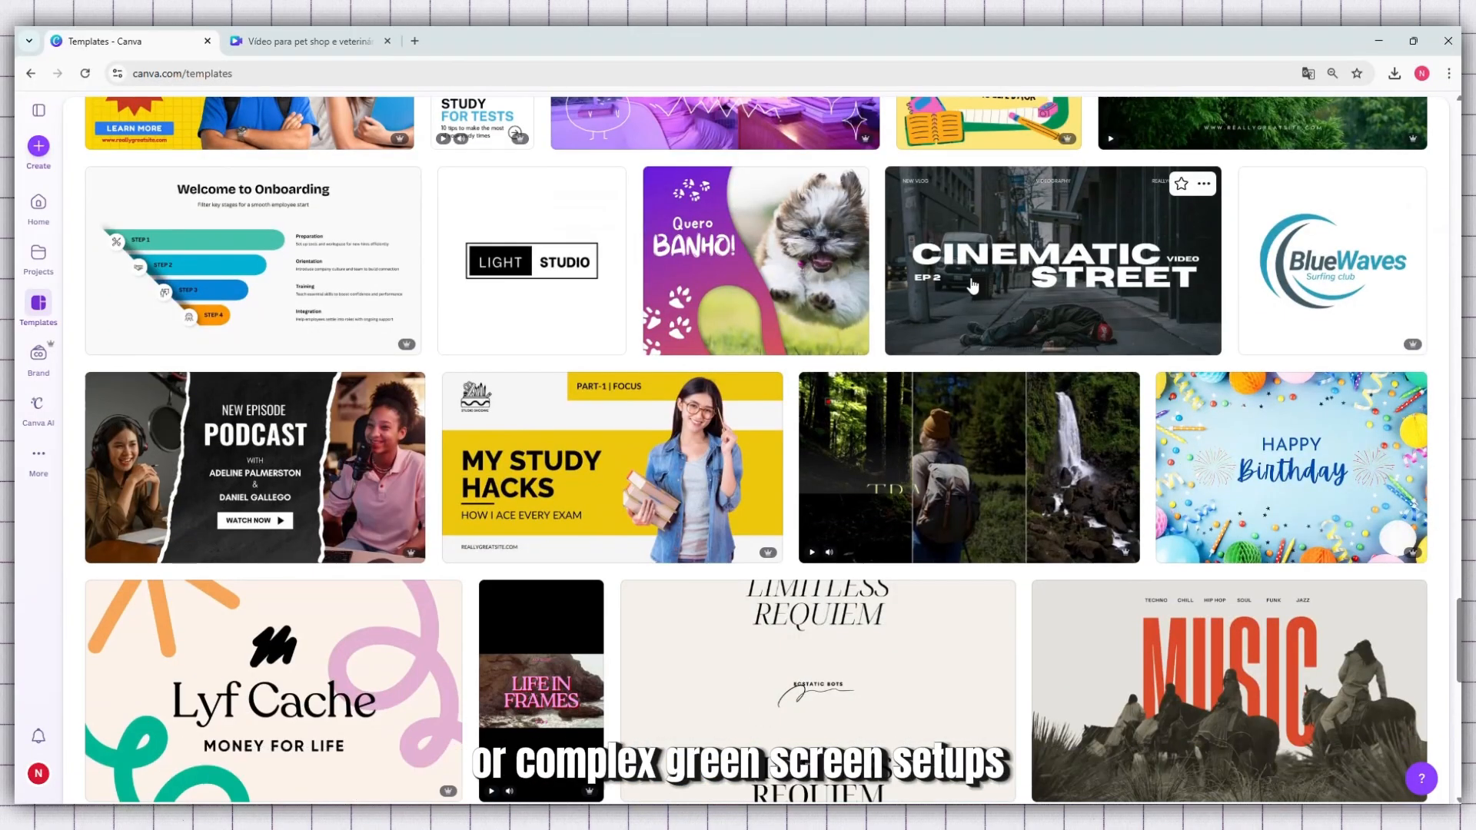
{"action": "scroll", "coordinate": [973, 286], "scroll_direction": "down", "scroll_amount": 8}
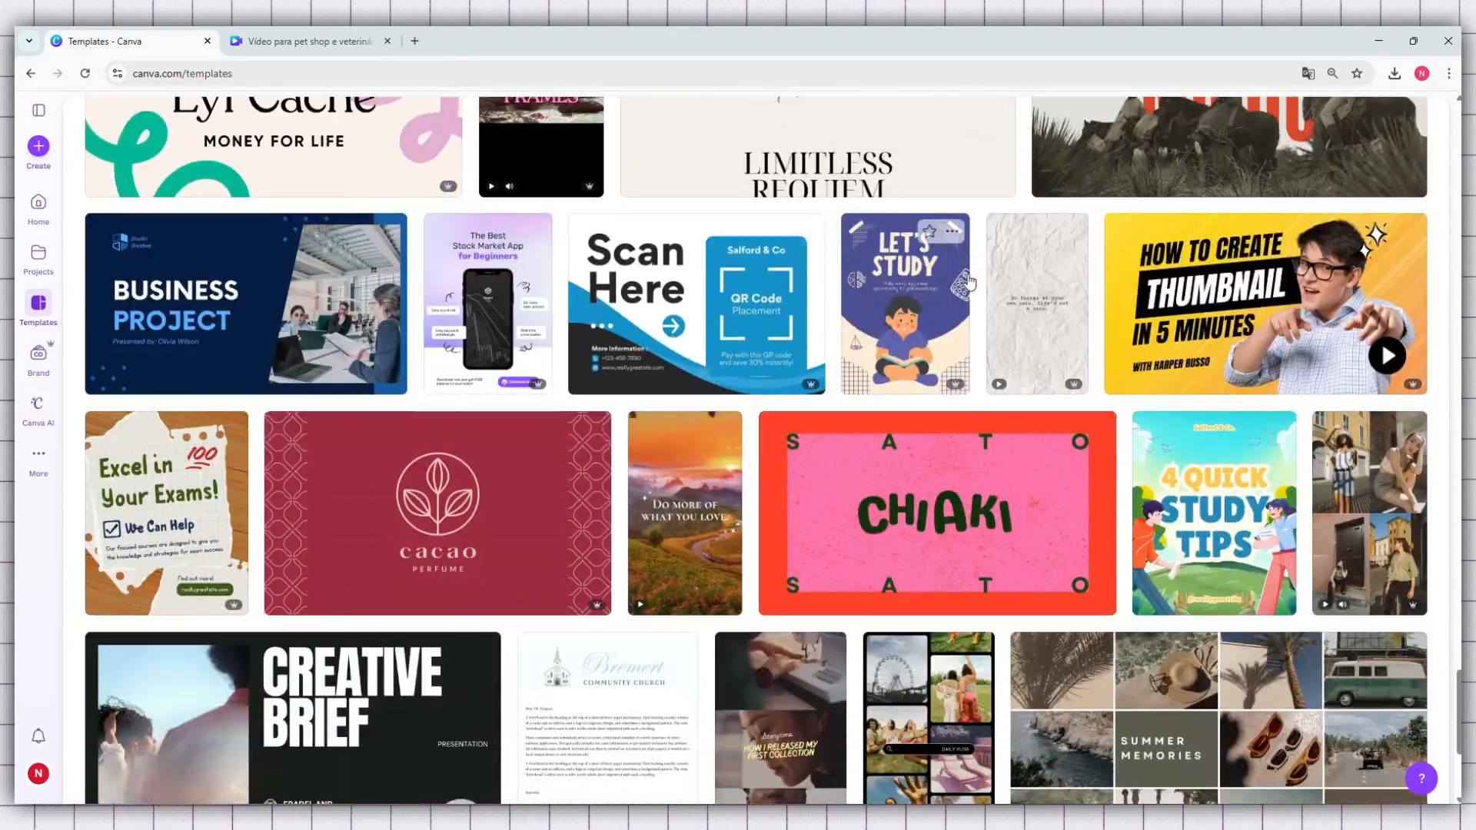
{"action": "scroll", "coordinate": [969, 281], "scroll_direction": "down", "scroll_amount": 4}
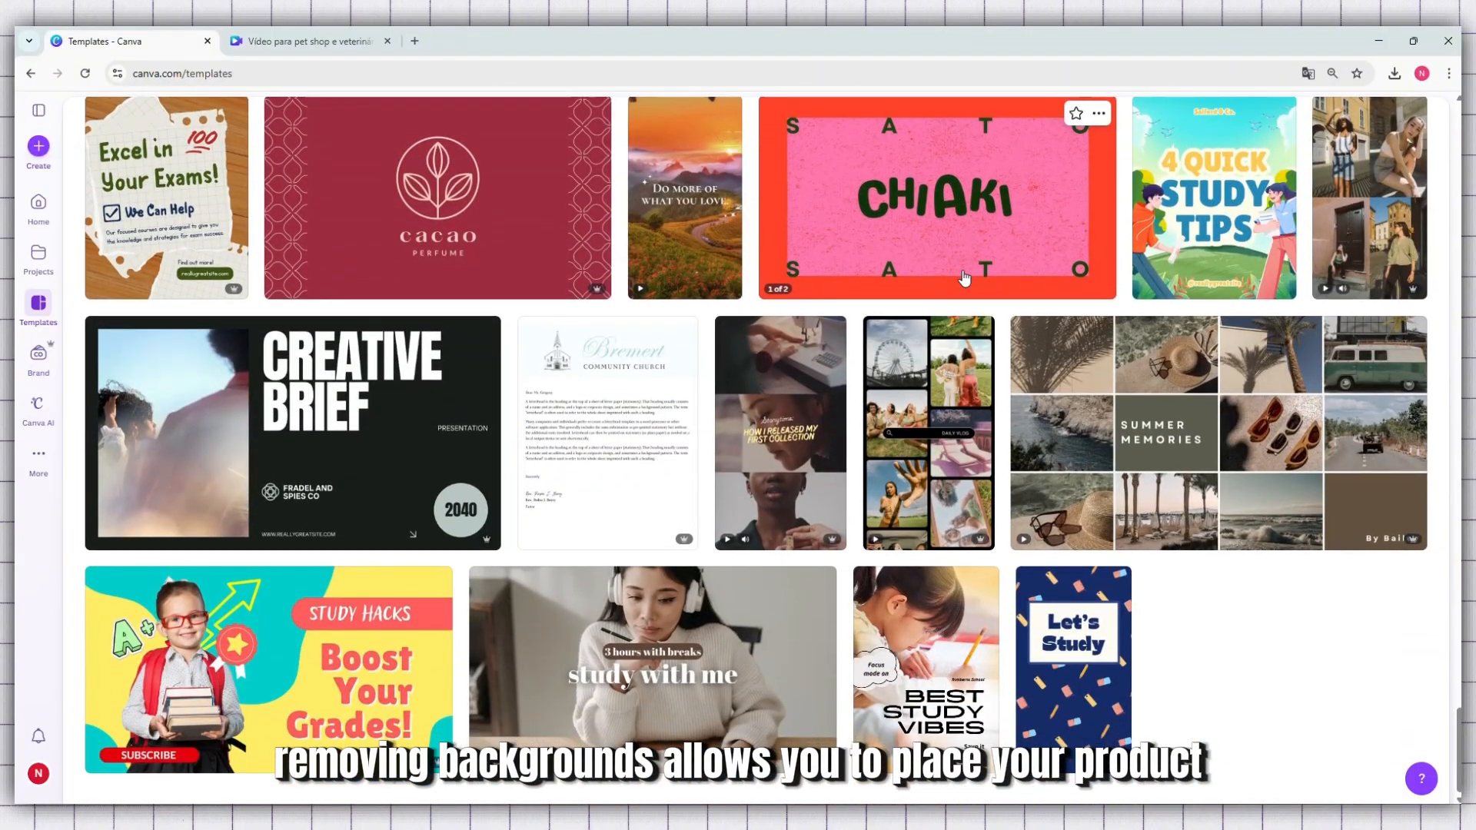
{"action": "scroll", "coordinate": [773, 392], "scroll_direction": "up", "scroll_amount": 4}
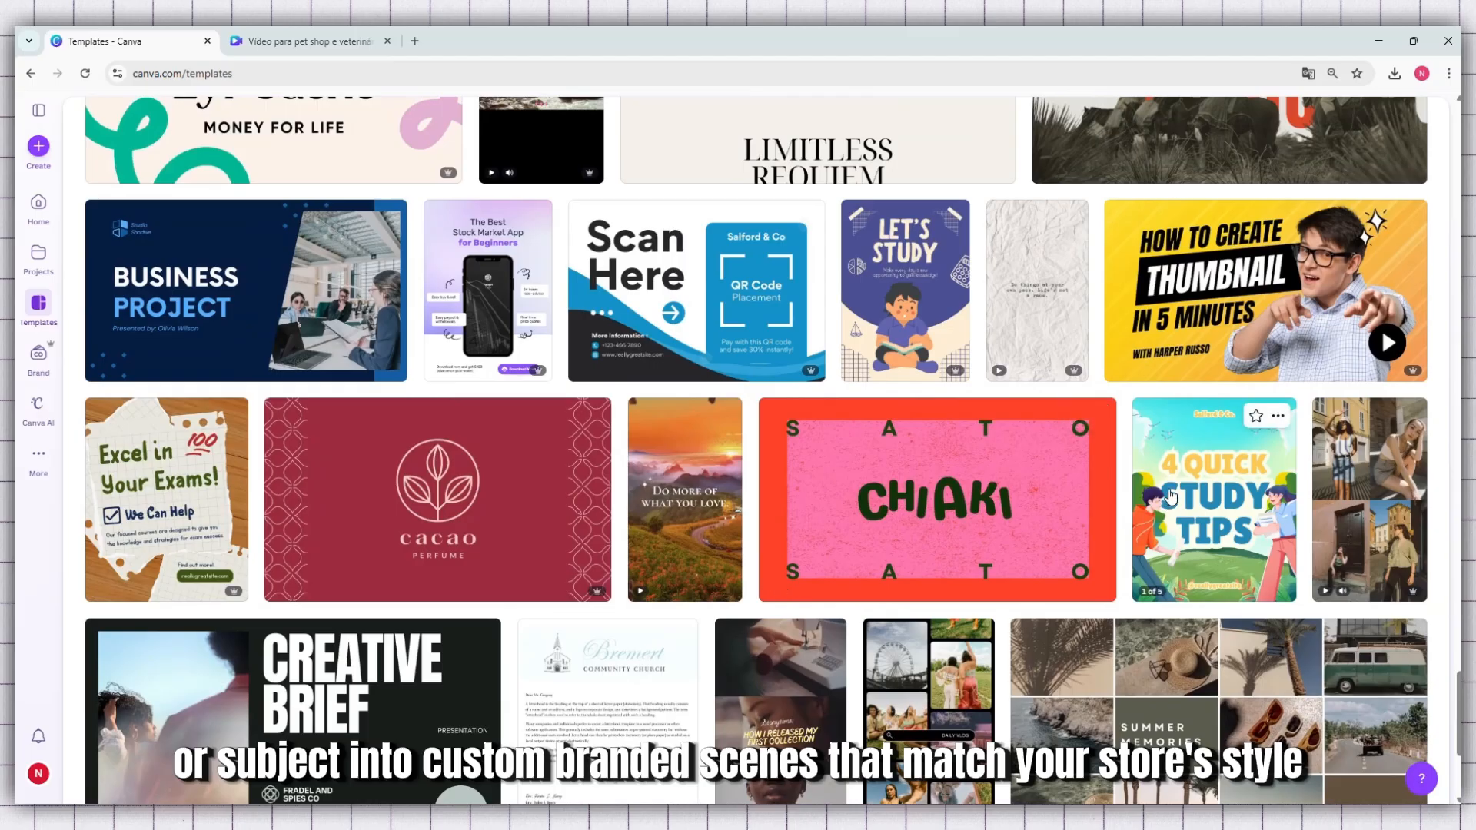
{"action": "scroll", "coordinate": [1171, 496], "scroll_direction": "up", "scroll_amount": 3}
{"action": "scroll", "coordinate": [1170, 491], "scroll_direction": "up", "scroll_amount": 2}
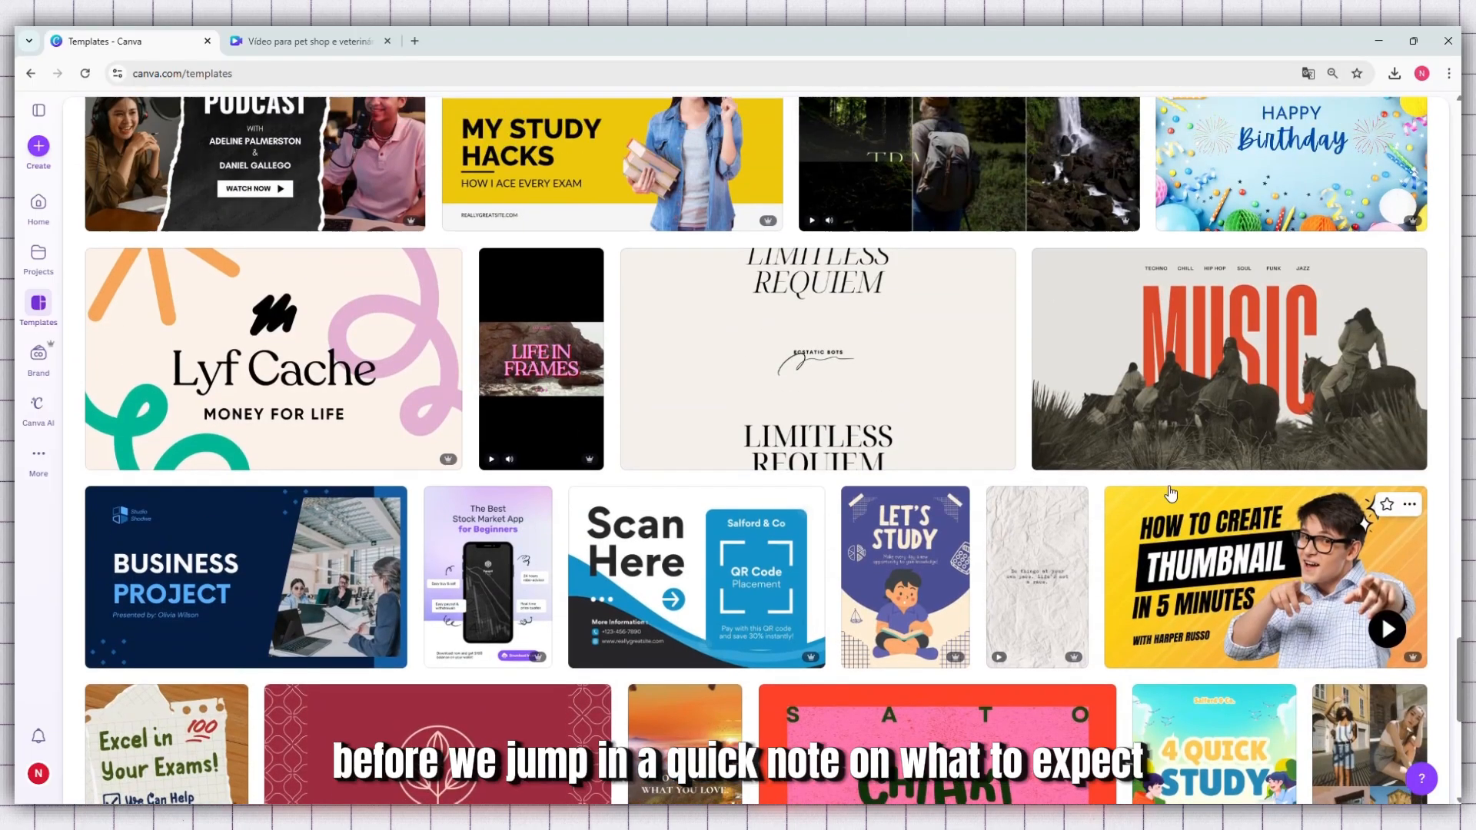
{"action": "left_click", "coordinate": [1196, 470]}
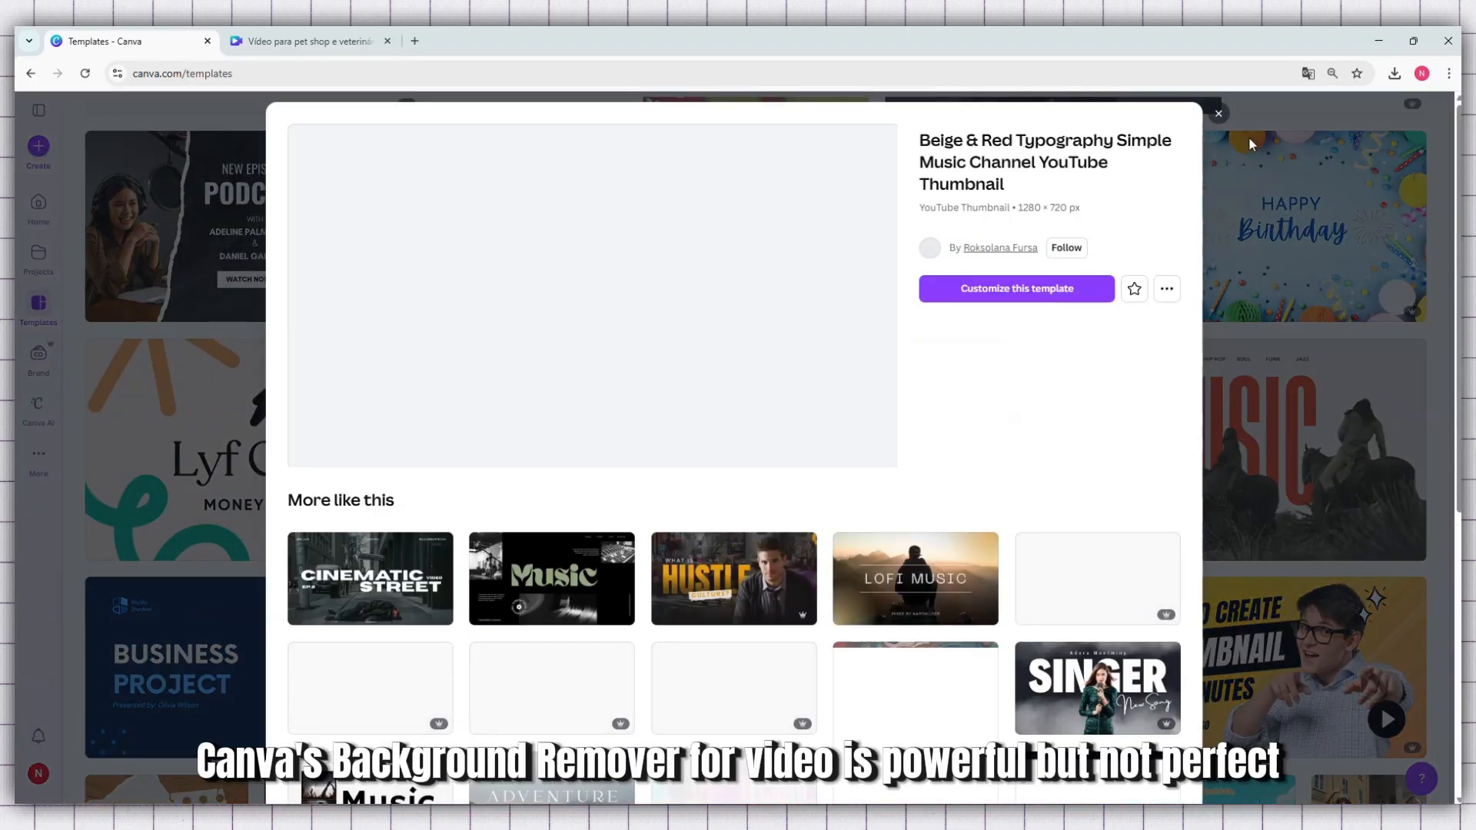
{"action": "left_click", "coordinate": [1218, 115]}
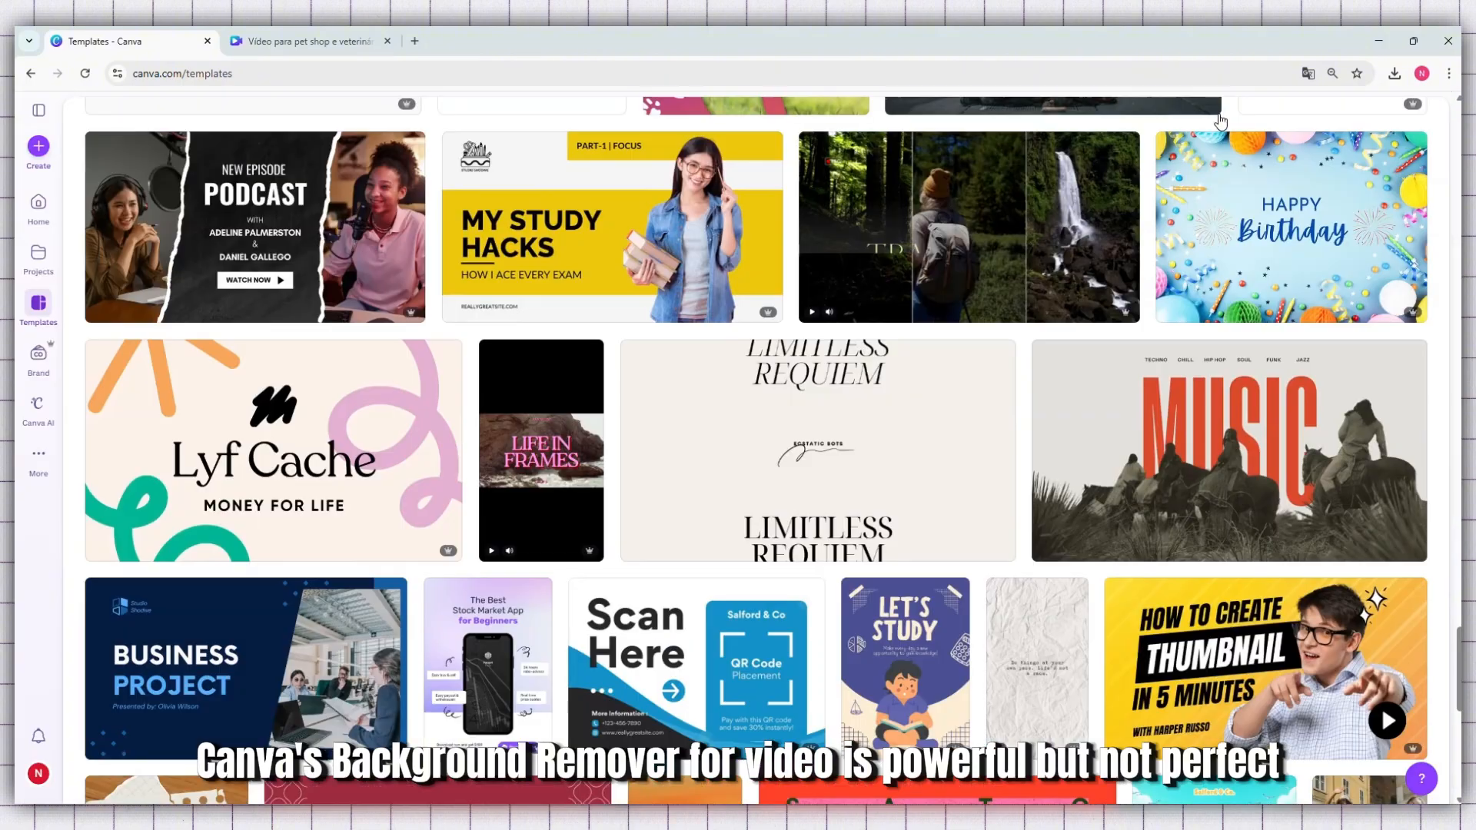
Look through the rest of the templates page, including the trending templates and the additional categories under Explore templates
{"action": "scroll", "coordinate": [989, 310], "scroll_direction": "up", "scroll_amount": 7}
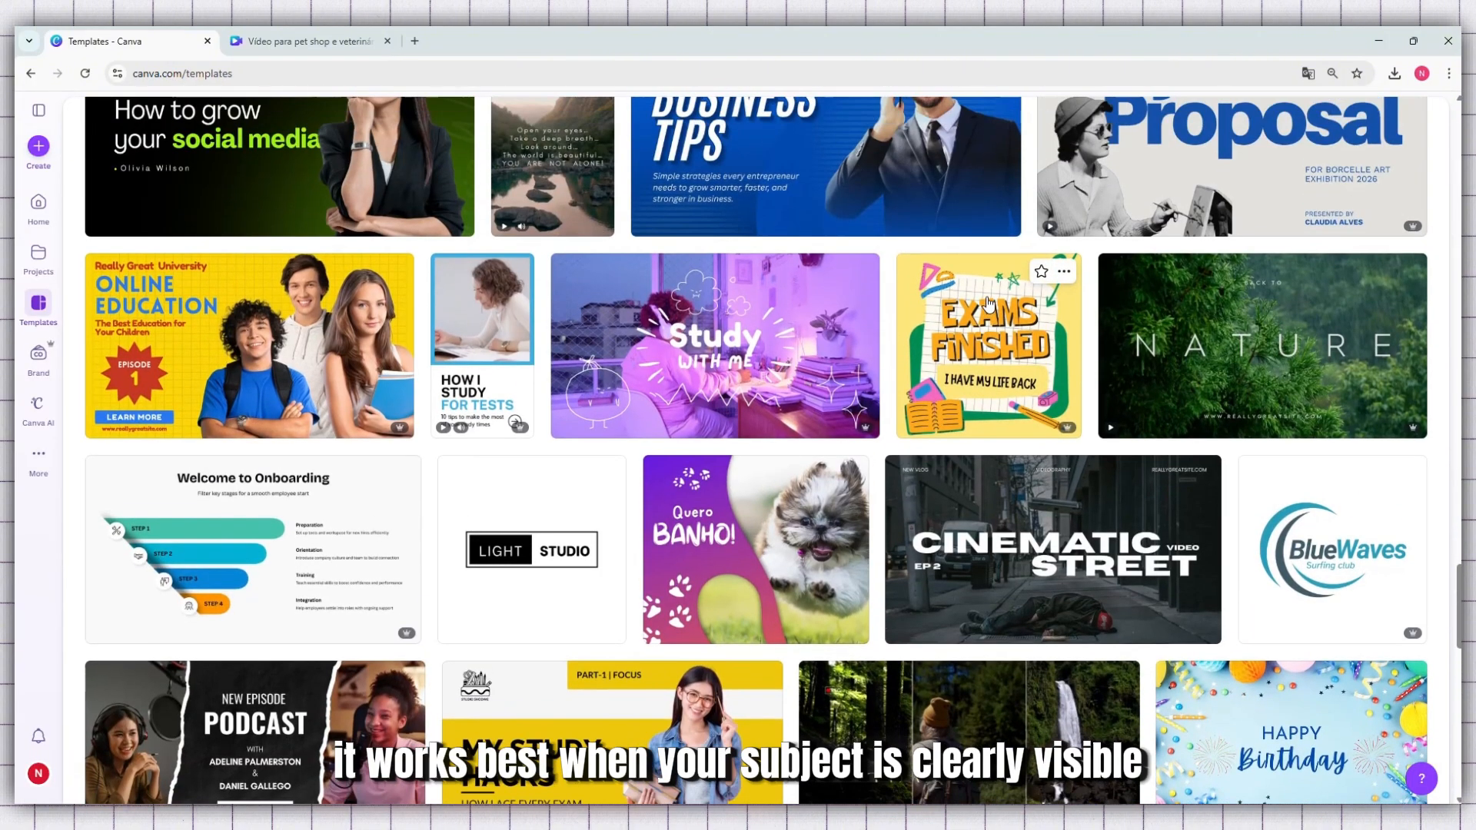
{"action": "scroll", "coordinate": [989, 303], "scroll_direction": "up", "scroll_amount": 6}
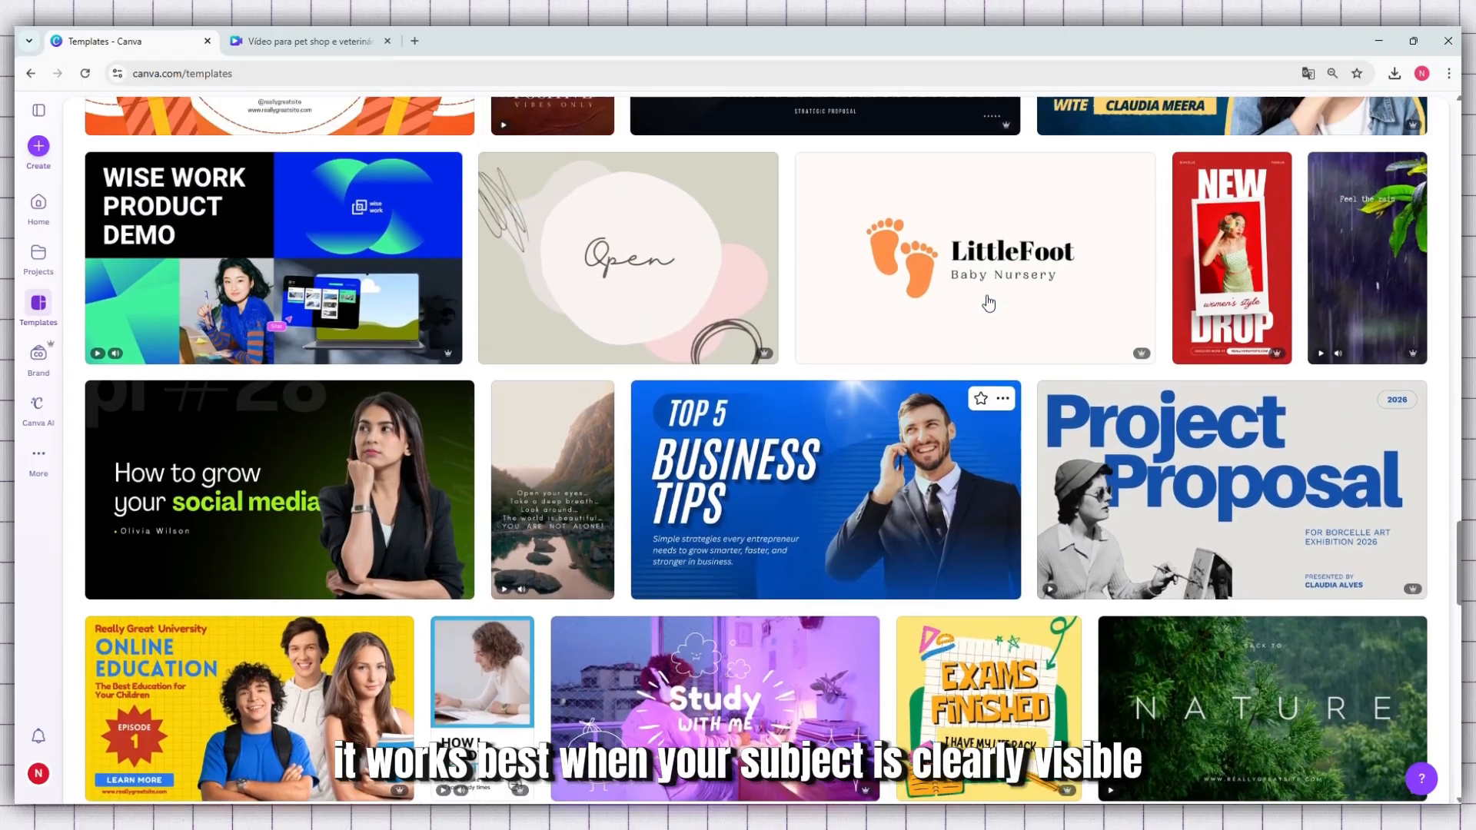
{"action": "scroll", "coordinate": [989, 302], "scroll_direction": "up", "scroll_amount": 8}
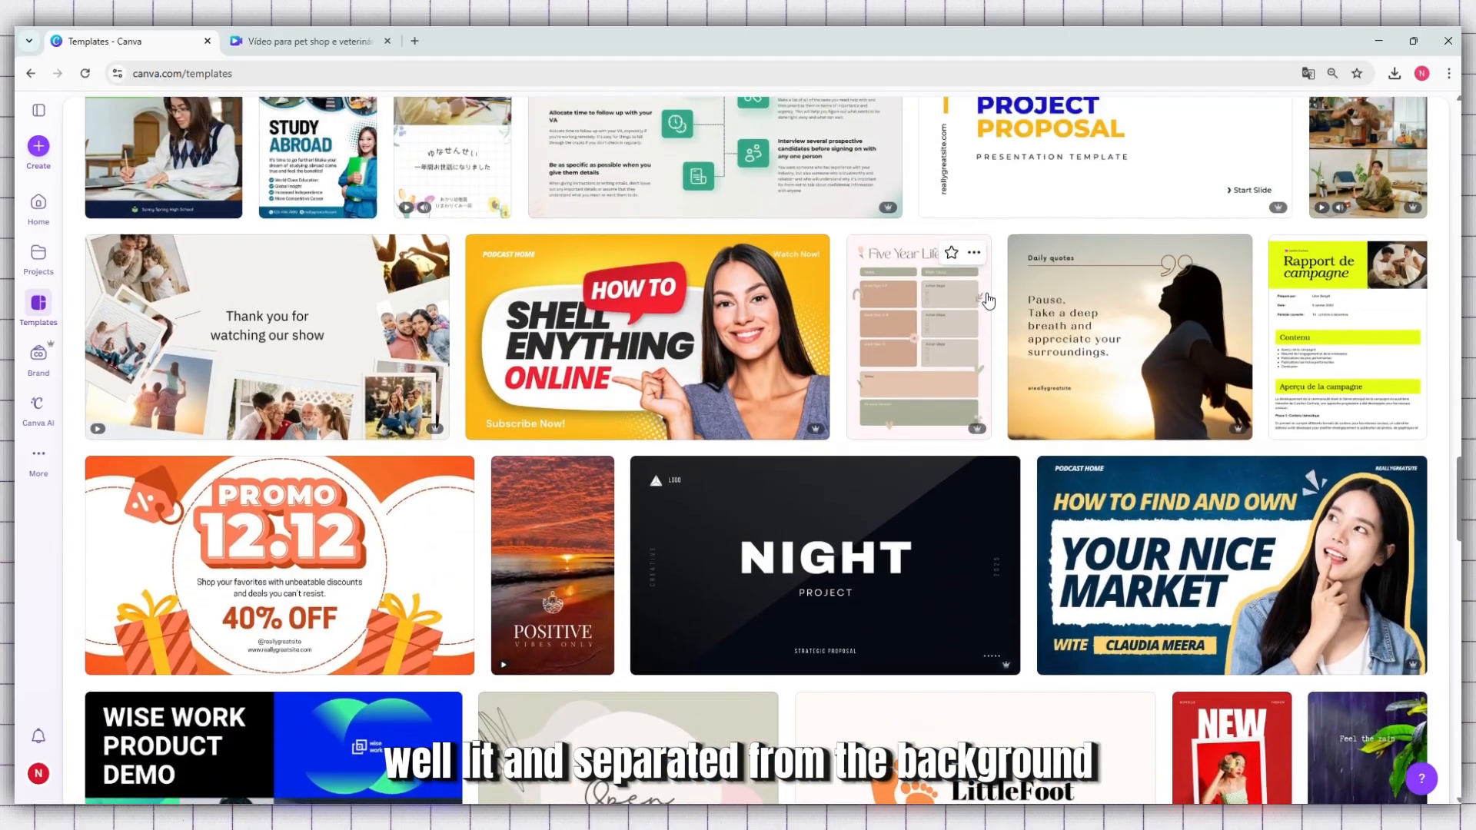
{"action": "scroll", "coordinate": [988, 300], "scroll_direction": "up", "scroll_amount": 7}
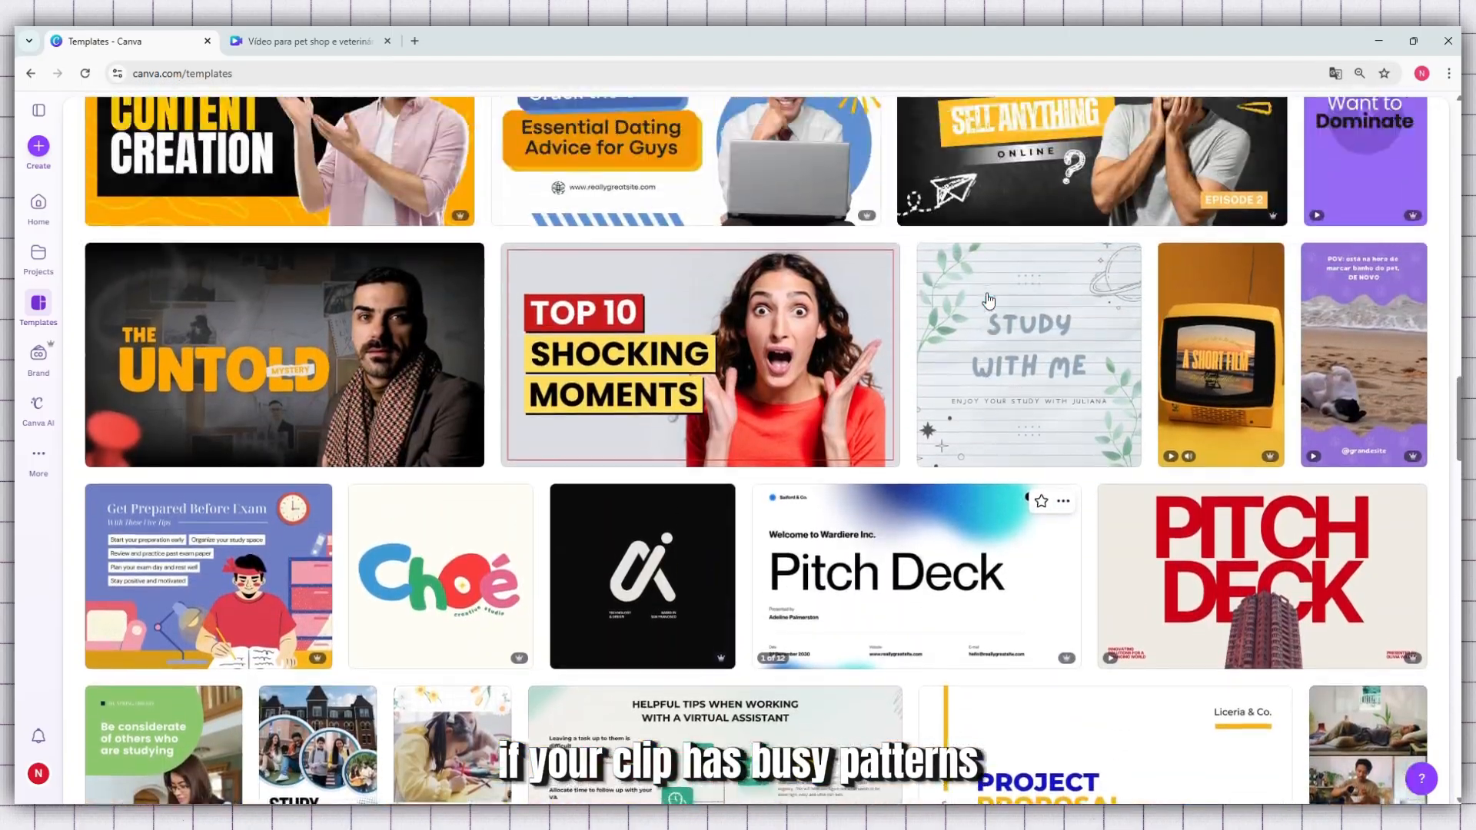
{"action": "scroll", "coordinate": [988, 299], "scroll_direction": "up", "scroll_amount": 7}
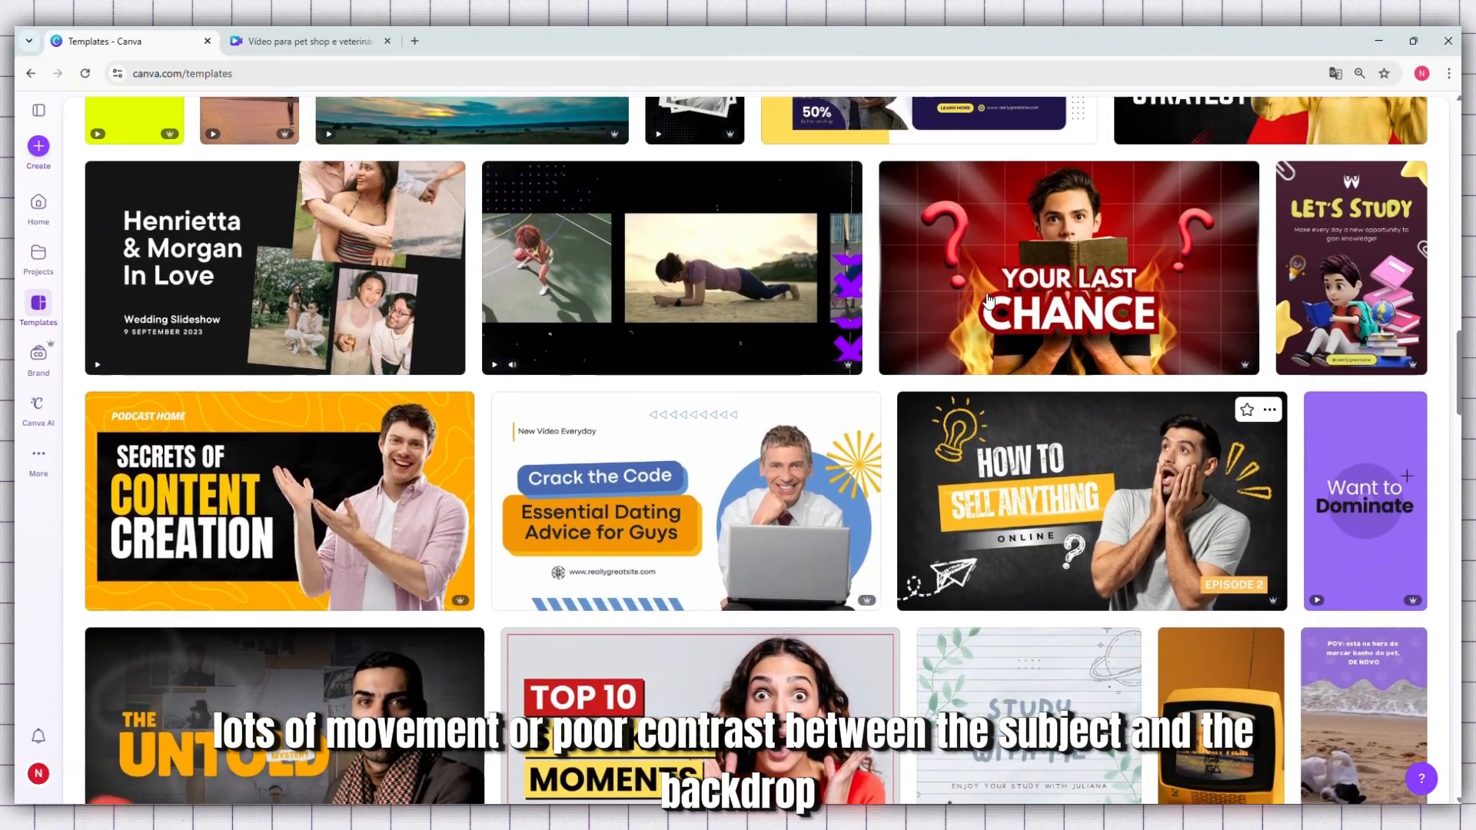
{"action": "scroll", "coordinate": [989, 300], "scroll_direction": "up", "scroll_amount": 7}
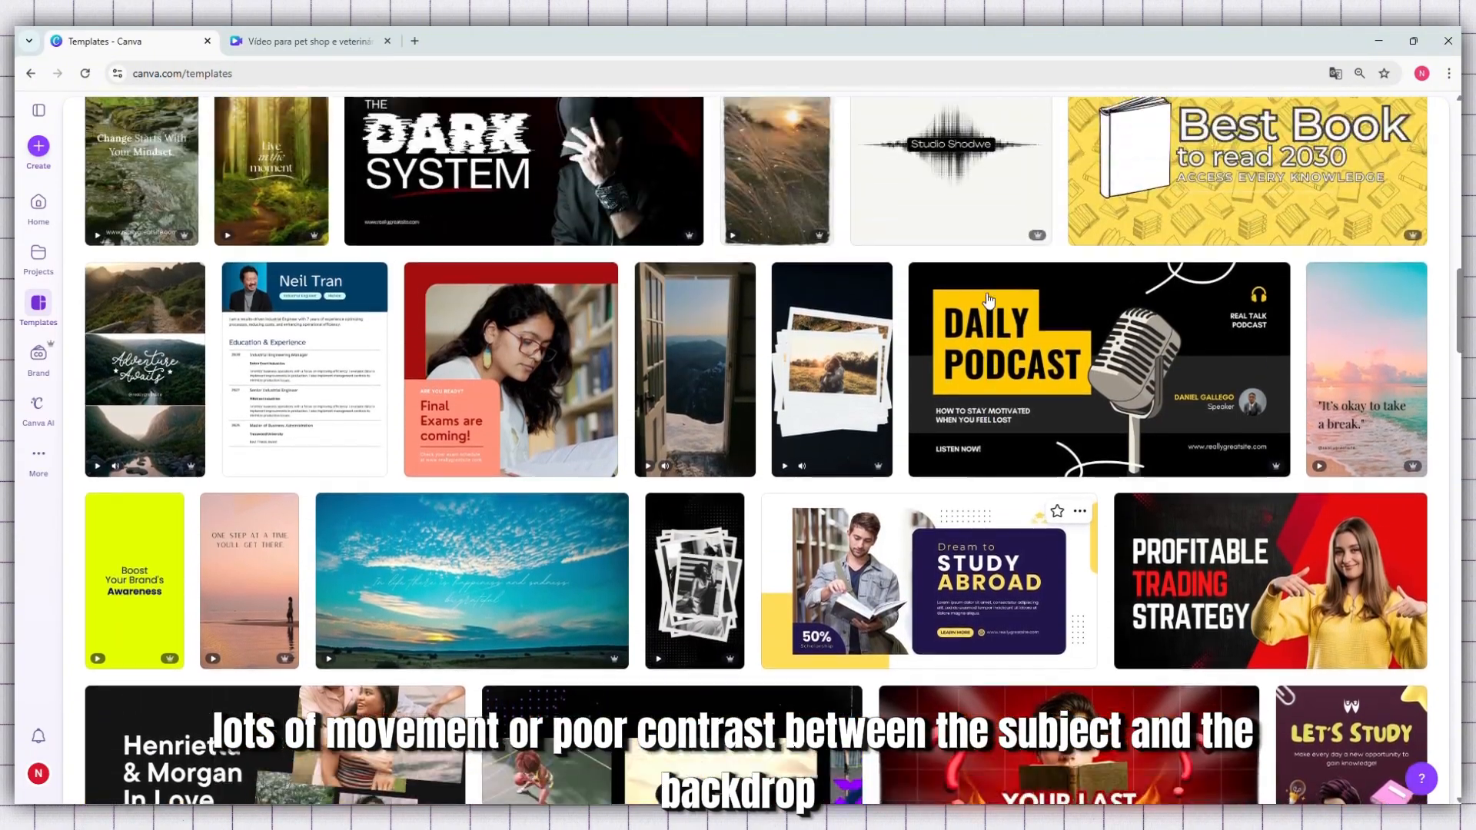
{"action": "scroll", "coordinate": [989, 300], "scroll_direction": "up", "scroll_amount": 5}
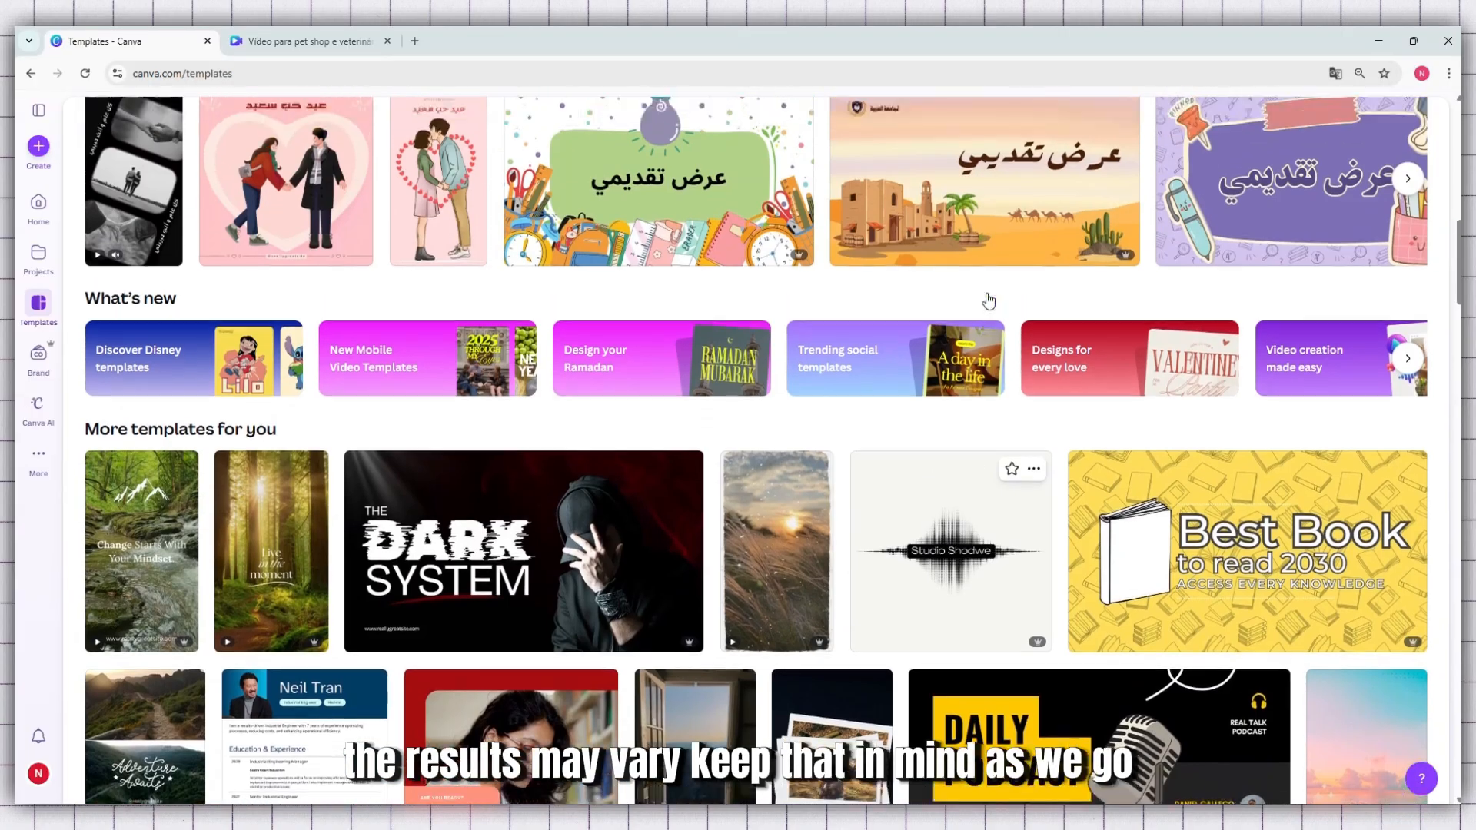
{"action": "scroll", "coordinate": [989, 299], "scroll_direction": "up", "scroll_amount": 2}
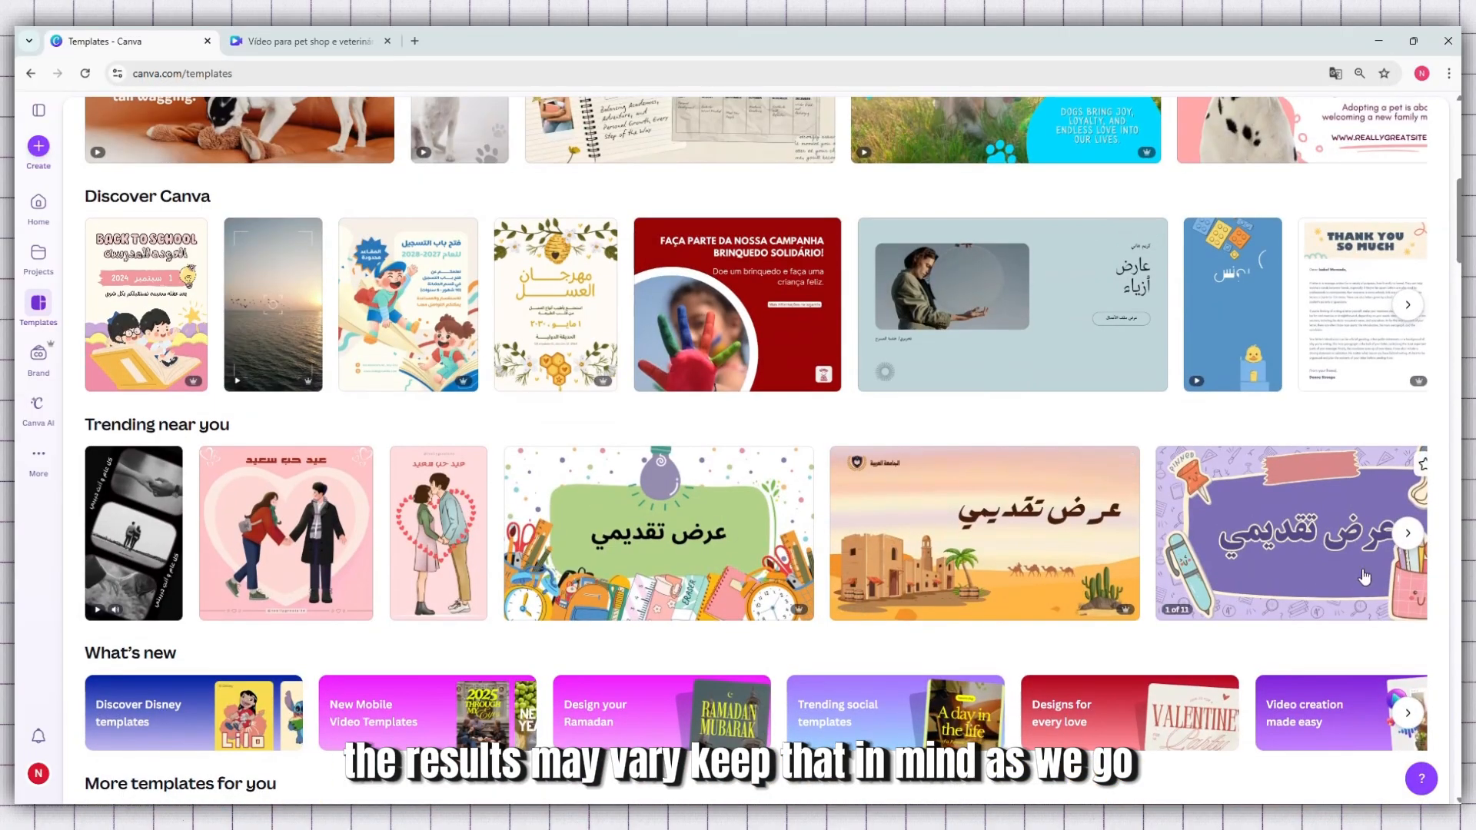
{"action": "left_click", "coordinate": [1397, 546]}
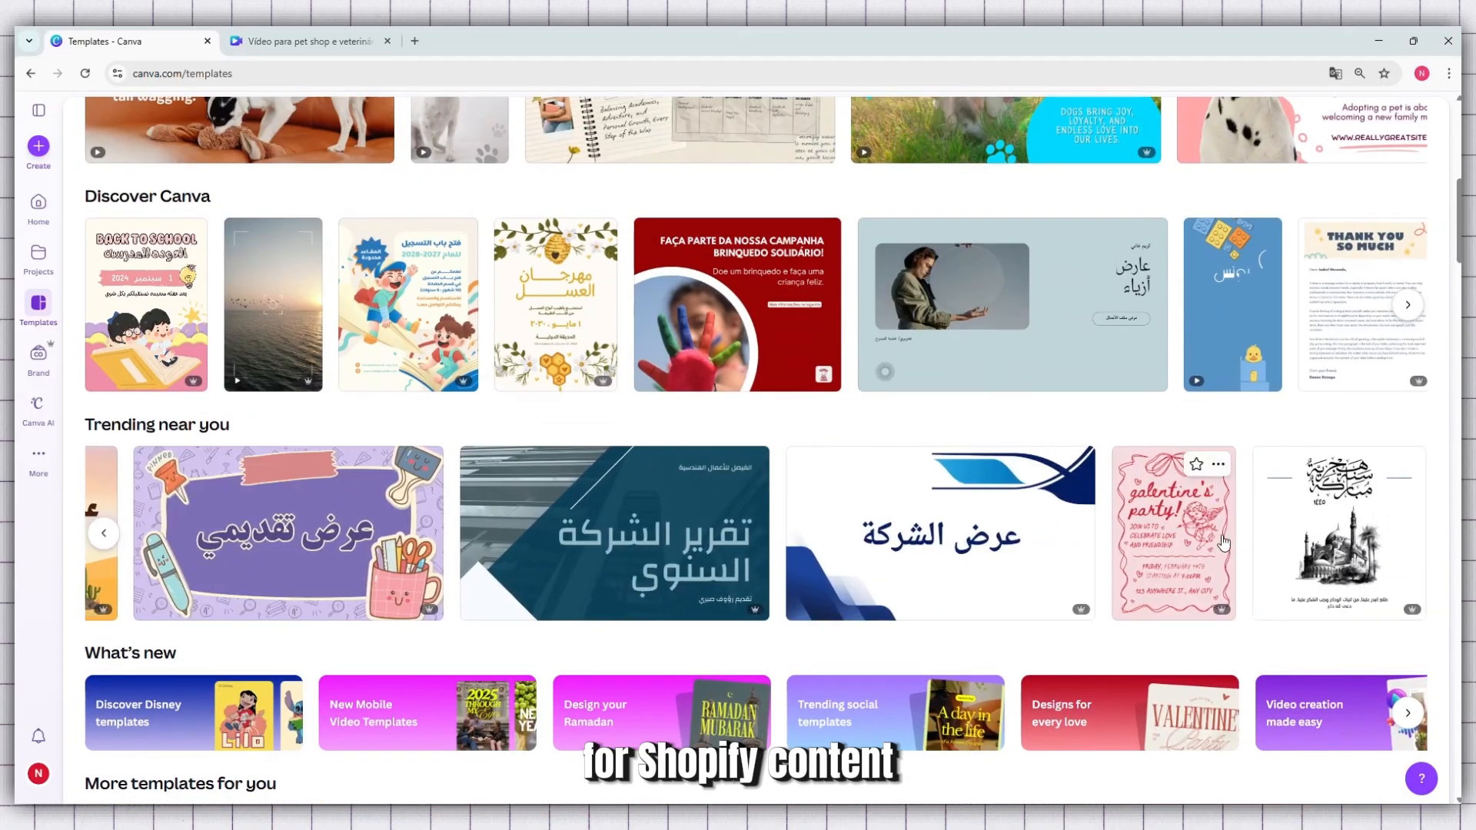
{"action": "scroll", "coordinate": [947, 442], "scroll_direction": "up", "scroll_amount": 8}
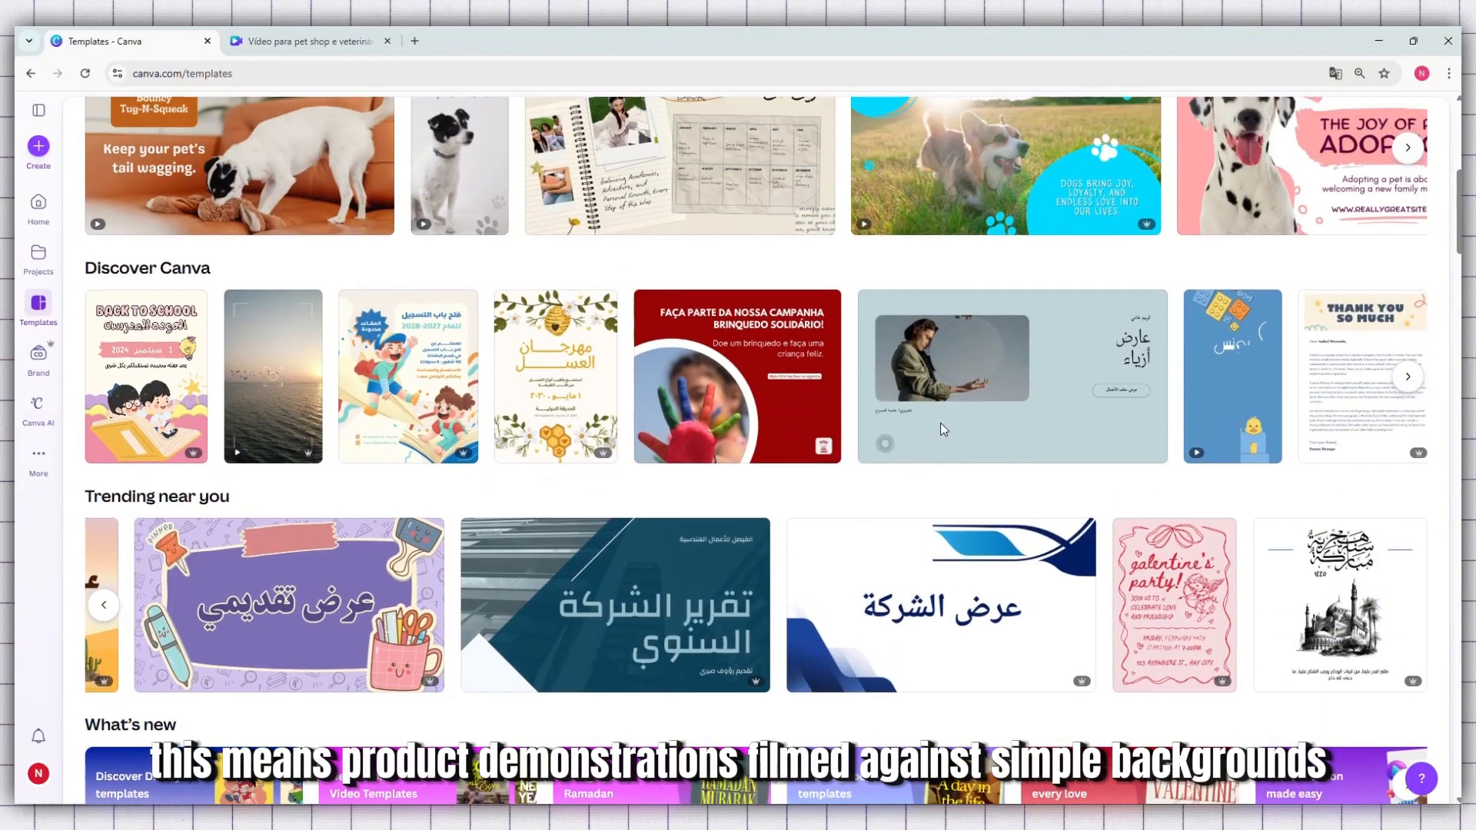
{"action": "scroll", "coordinate": [944, 429], "scroll_direction": "up", "scroll_amount": 1}
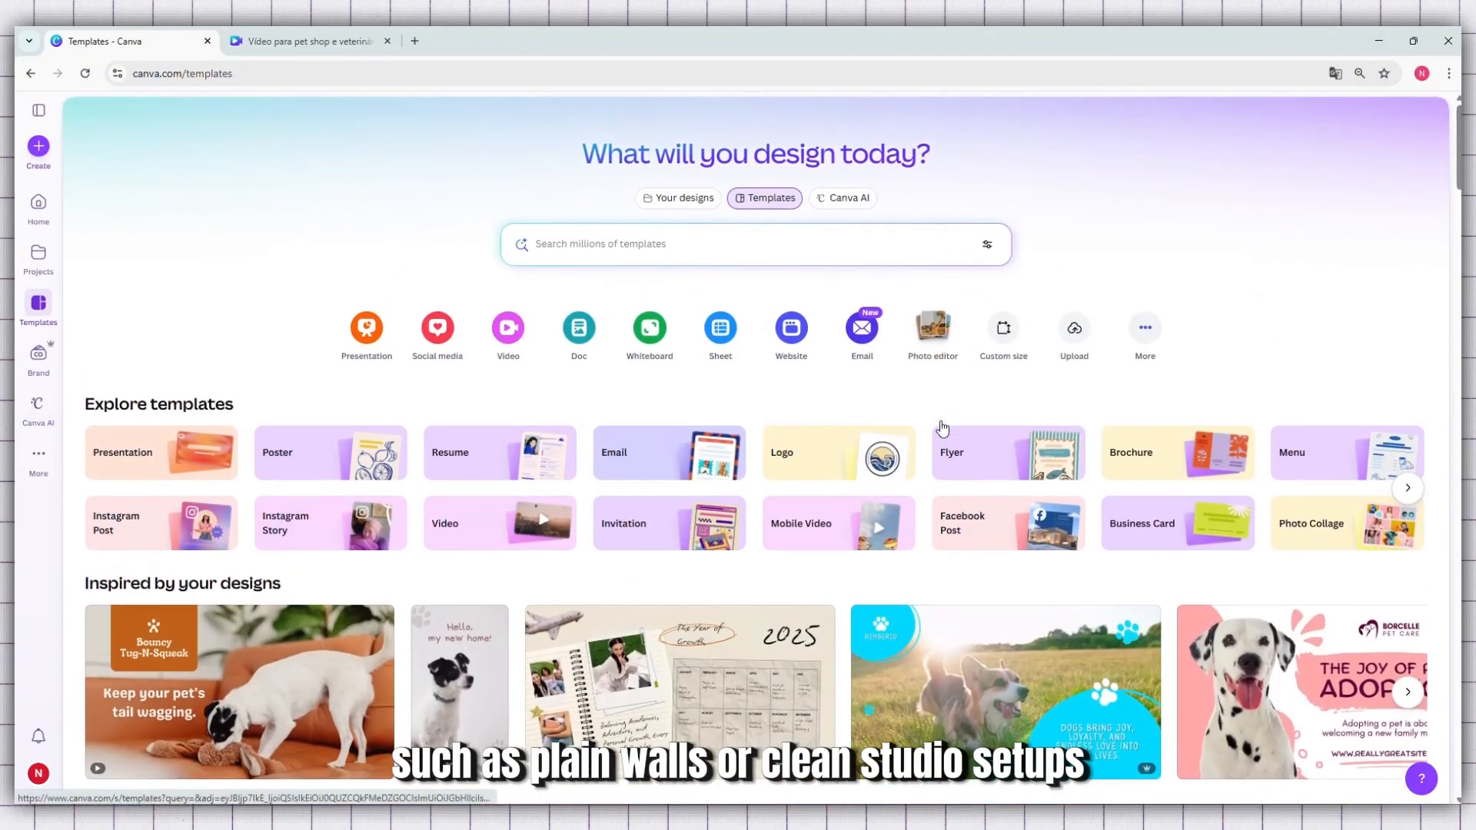
{"action": "scroll", "coordinate": [944, 428], "scroll_direction": "down", "scroll_amount": 2}
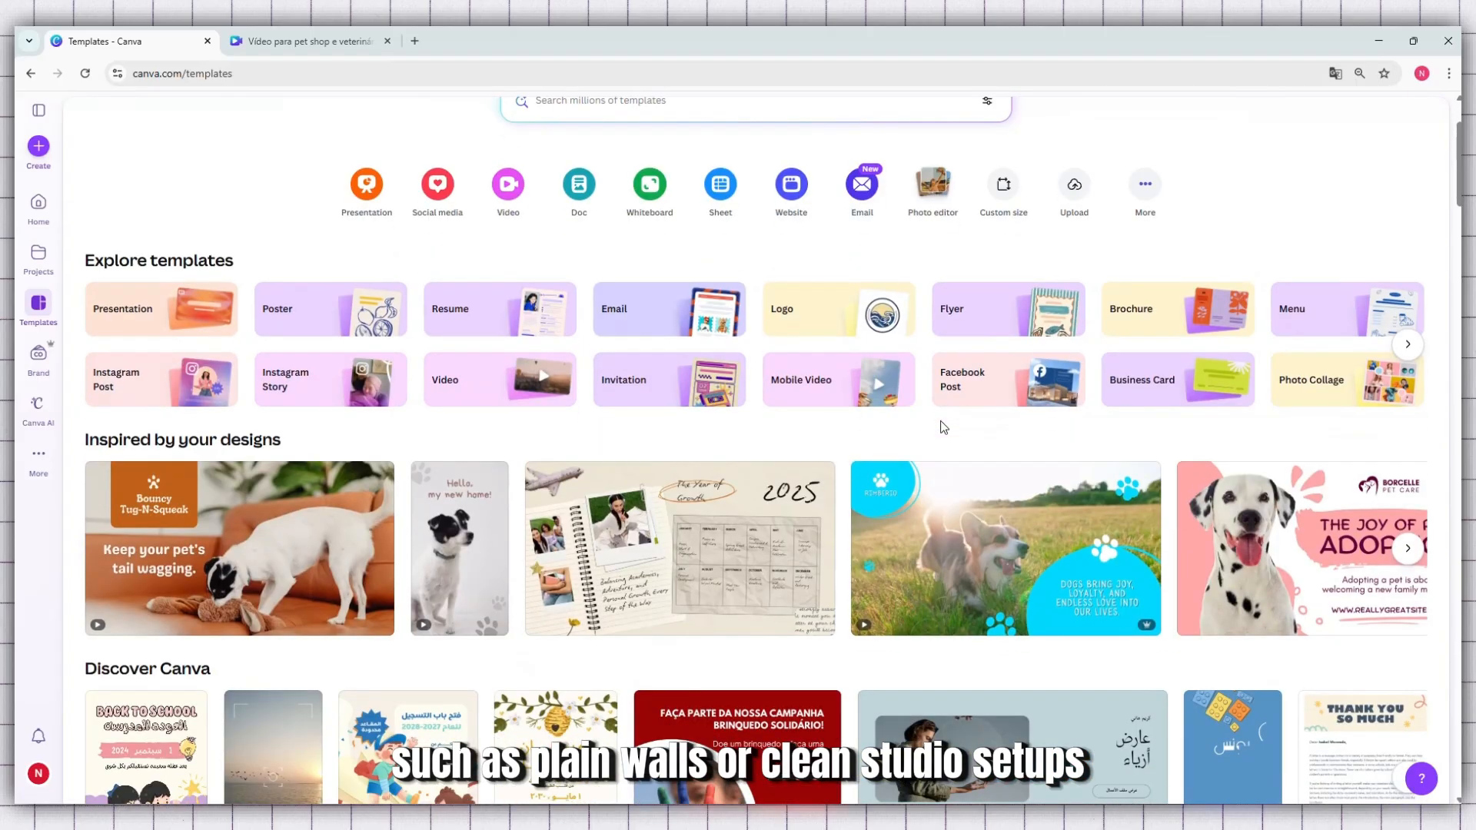
{"action": "scroll", "coordinate": [944, 427], "scroll_direction": "up", "scroll_amount": 2}
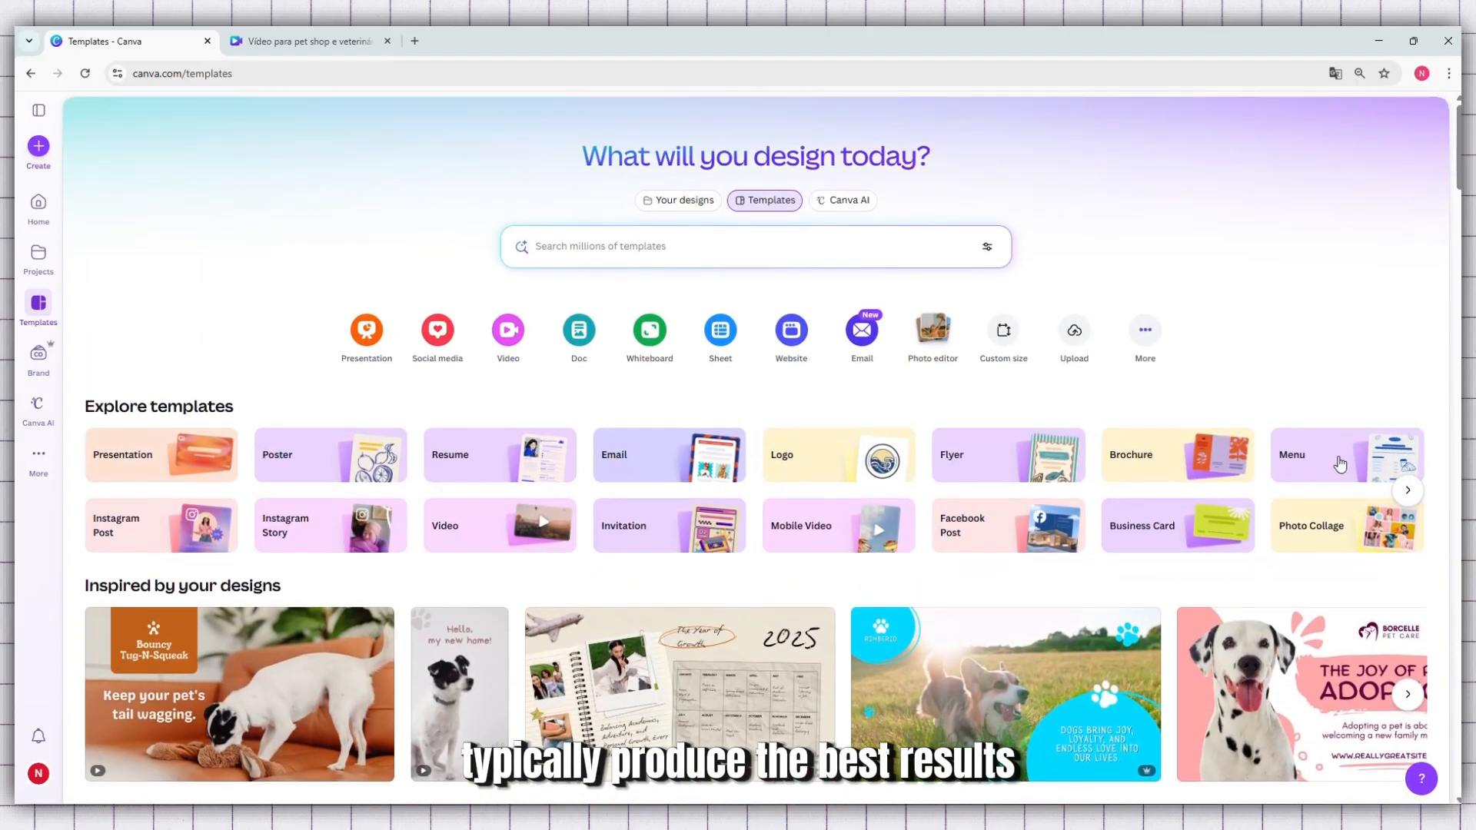
{"action": "left_click", "coordinate": [1408, 492]}
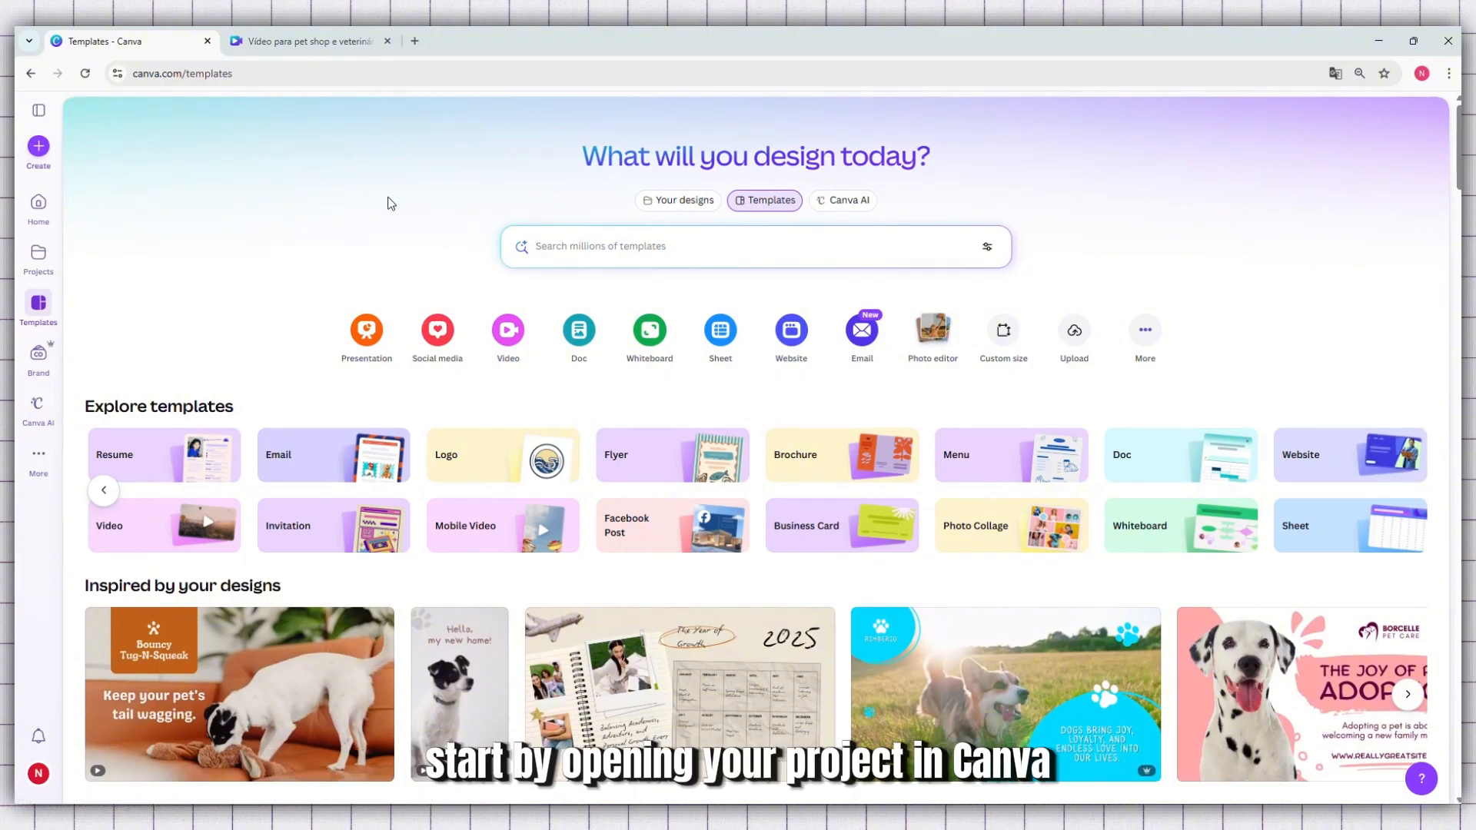
Switch to the pet shop and veterinary video design and remove the background from its first clip
{"action": "left_click", "coordinate": [304, 48]}
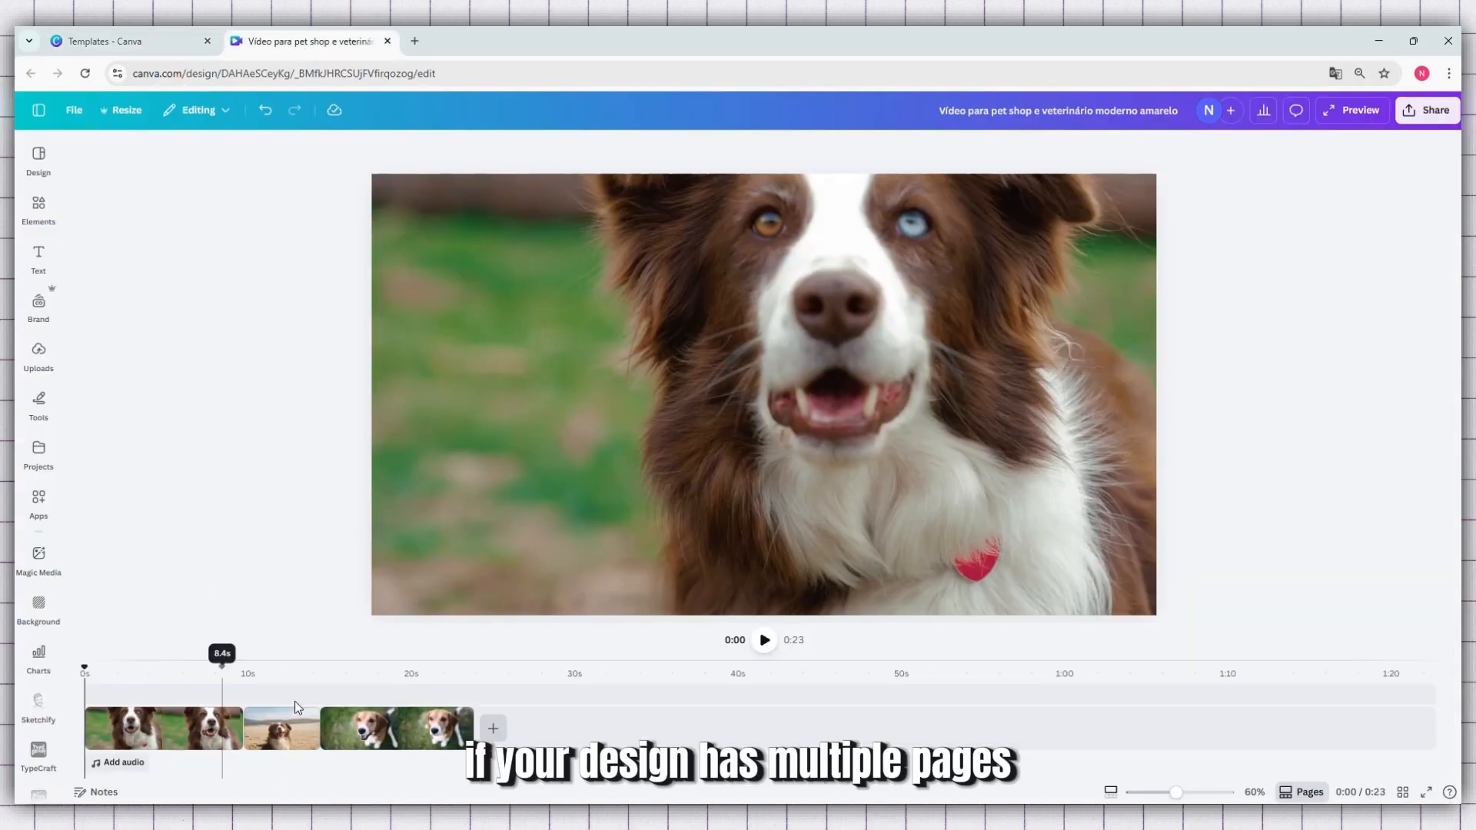
{"action": "left_click", "coordinate": [764, 641]}
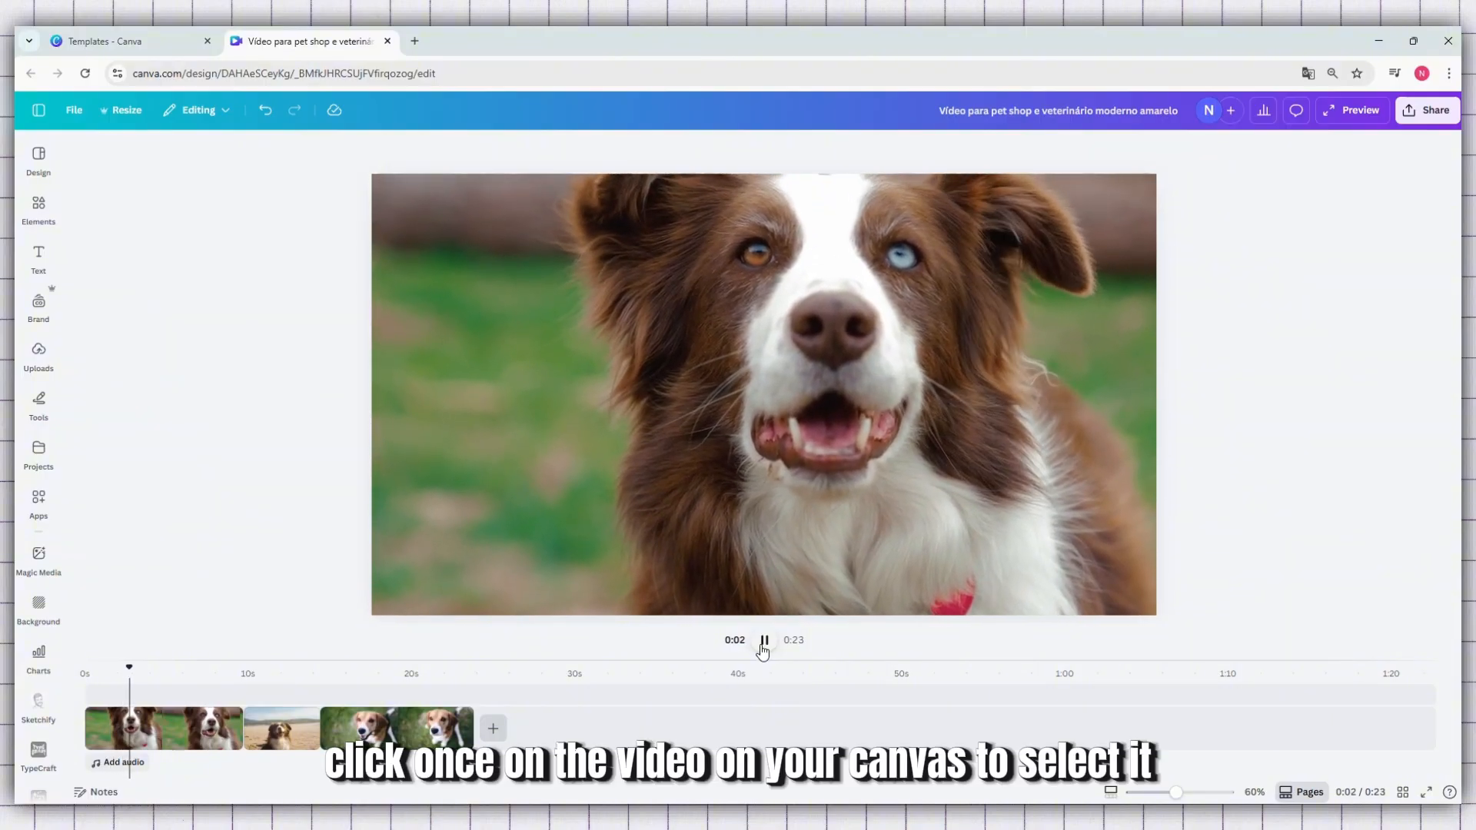
{"action": "left_click", "coordinate": [764, 641]}
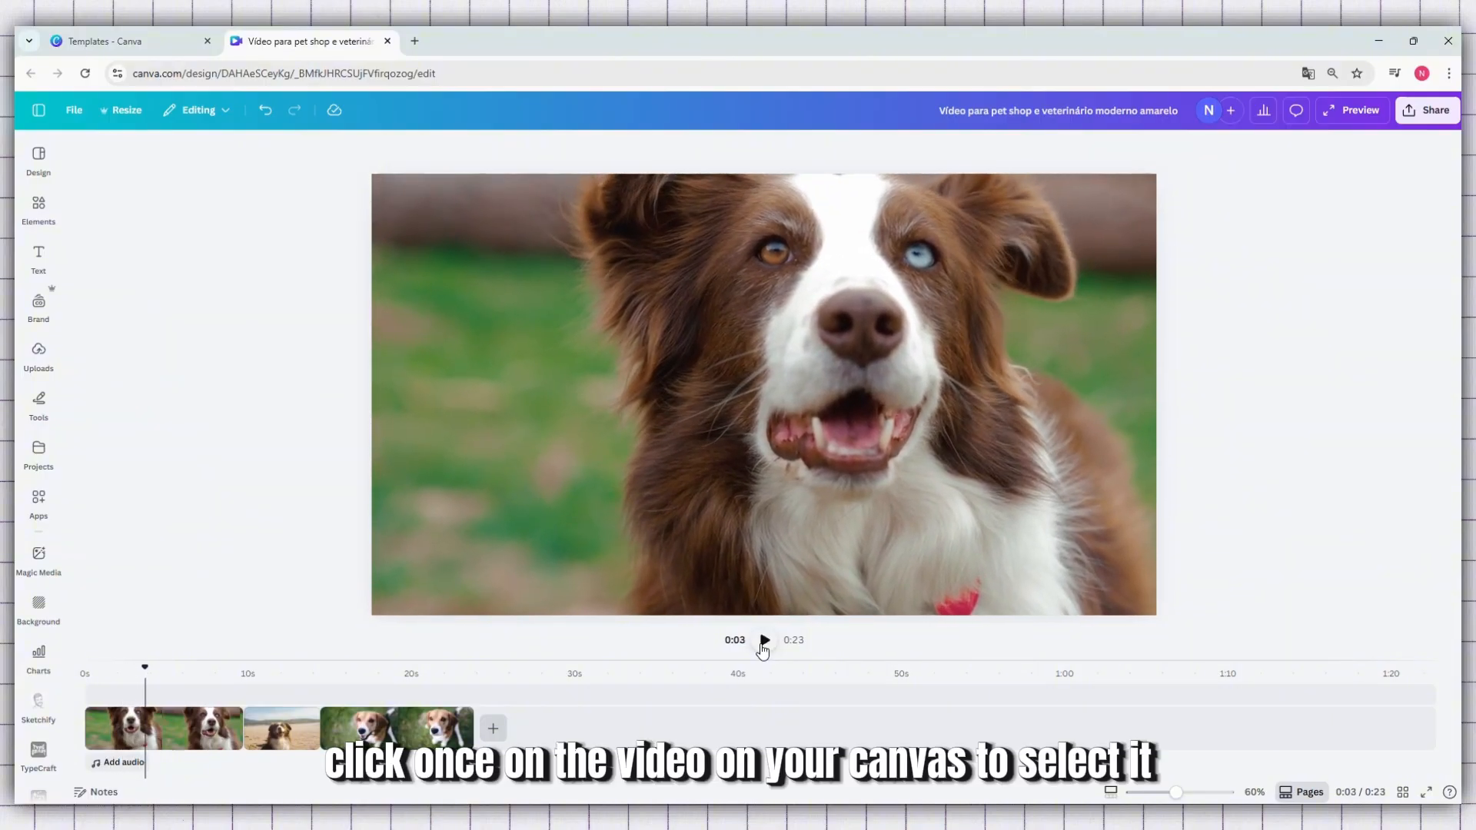
{"action": "left_click", "coordinate": [173, 736]}
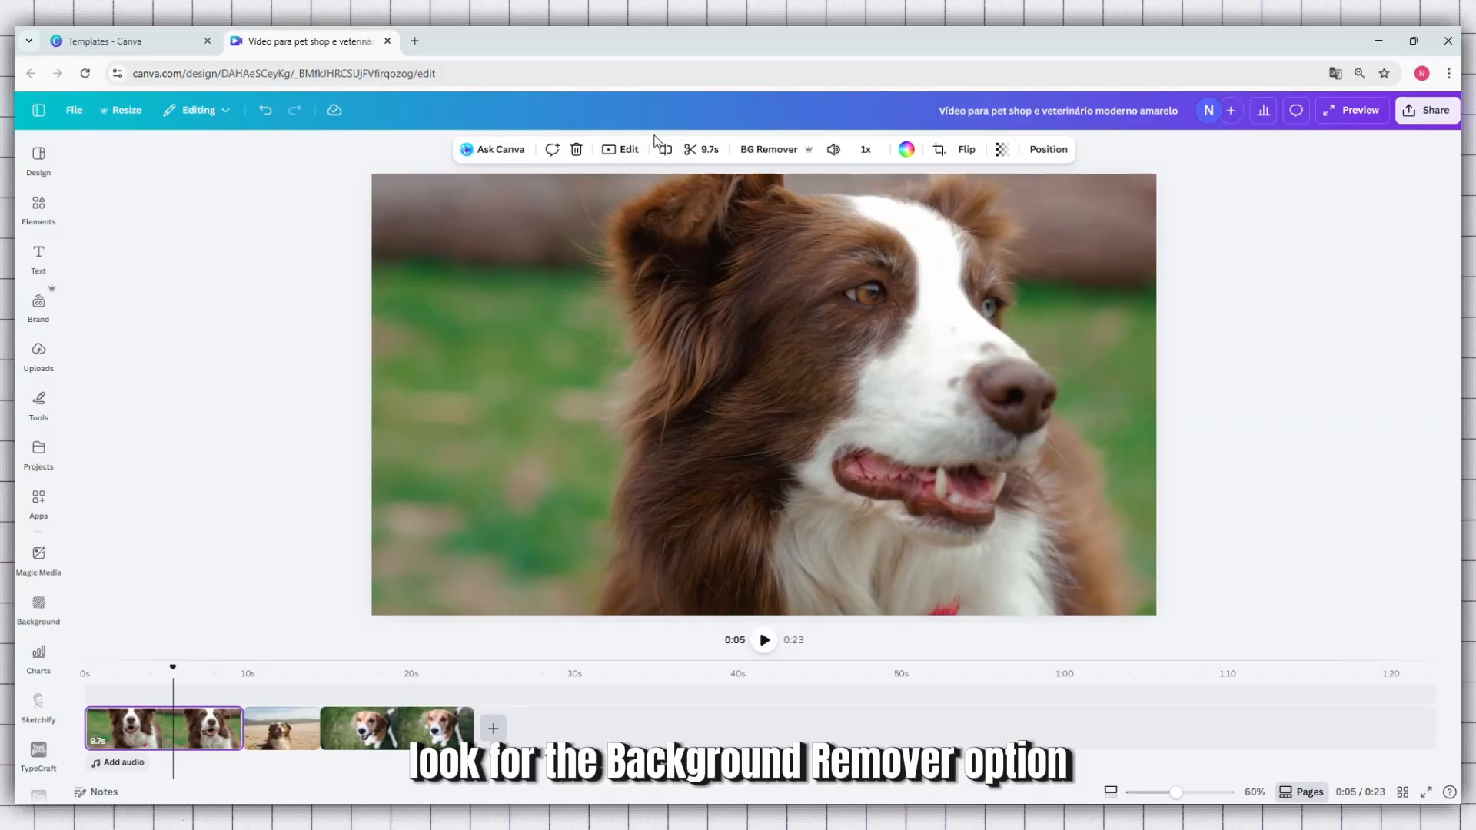
{"action": "left_click", "coordinate": [792, 152]}
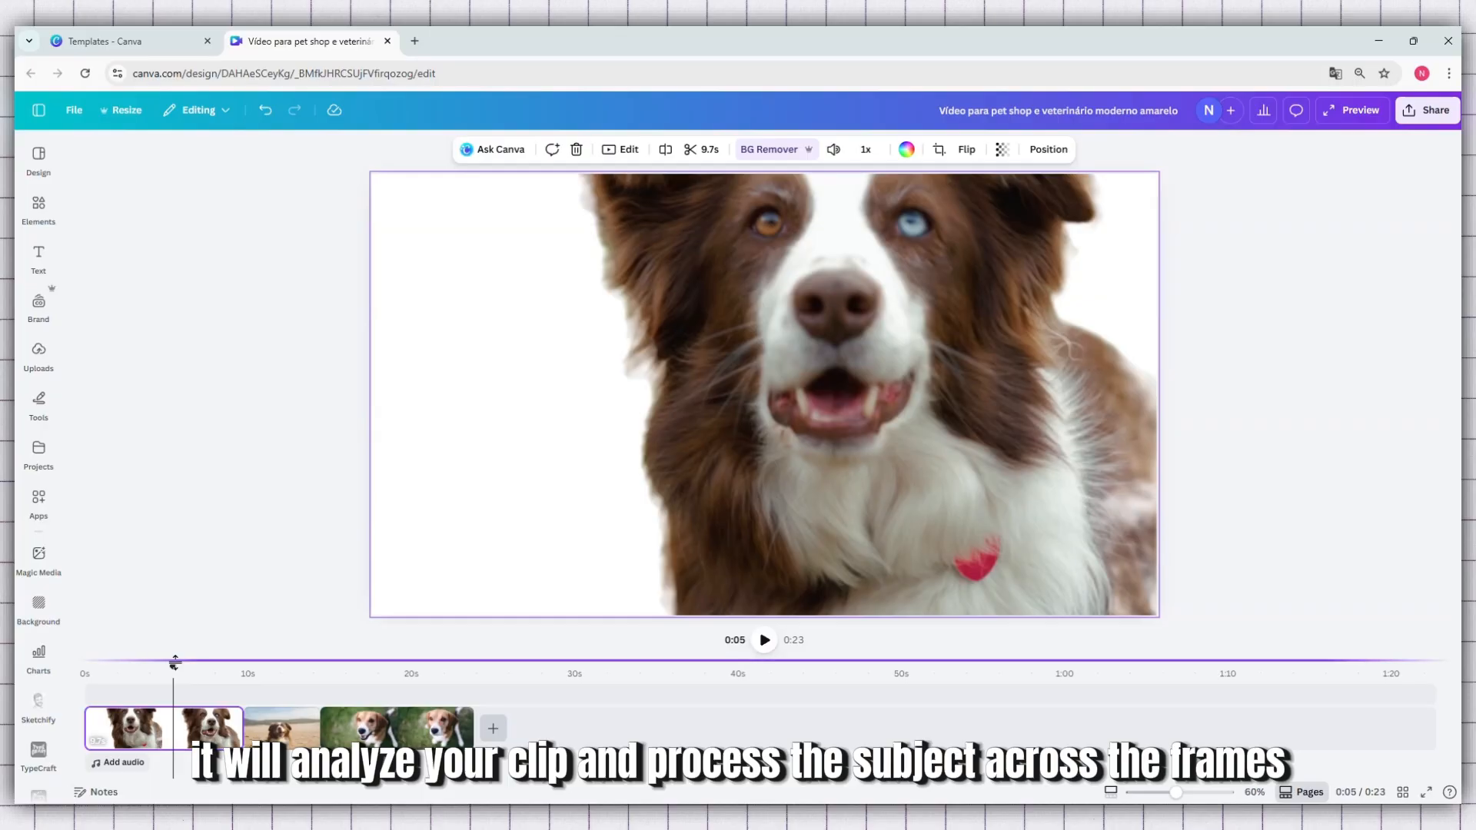
Play the video from the start and check the dog's cutout throughout the first clip
{"action": "left_click_drag", "start_coordinate": [172, 664], "coordinate": [85, 666]}
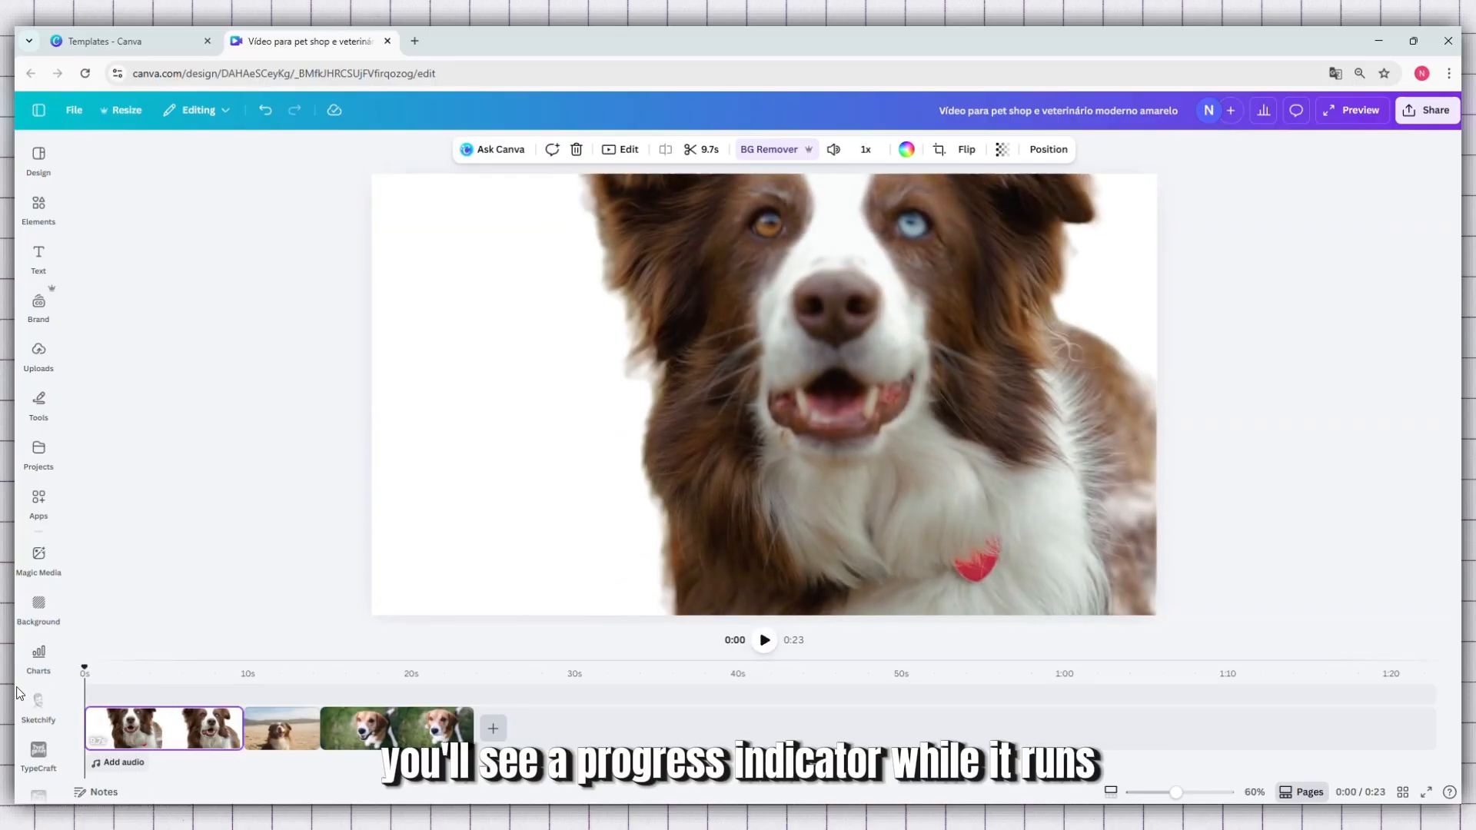
{"action": "left_click", "coordinate": [767, 651]}
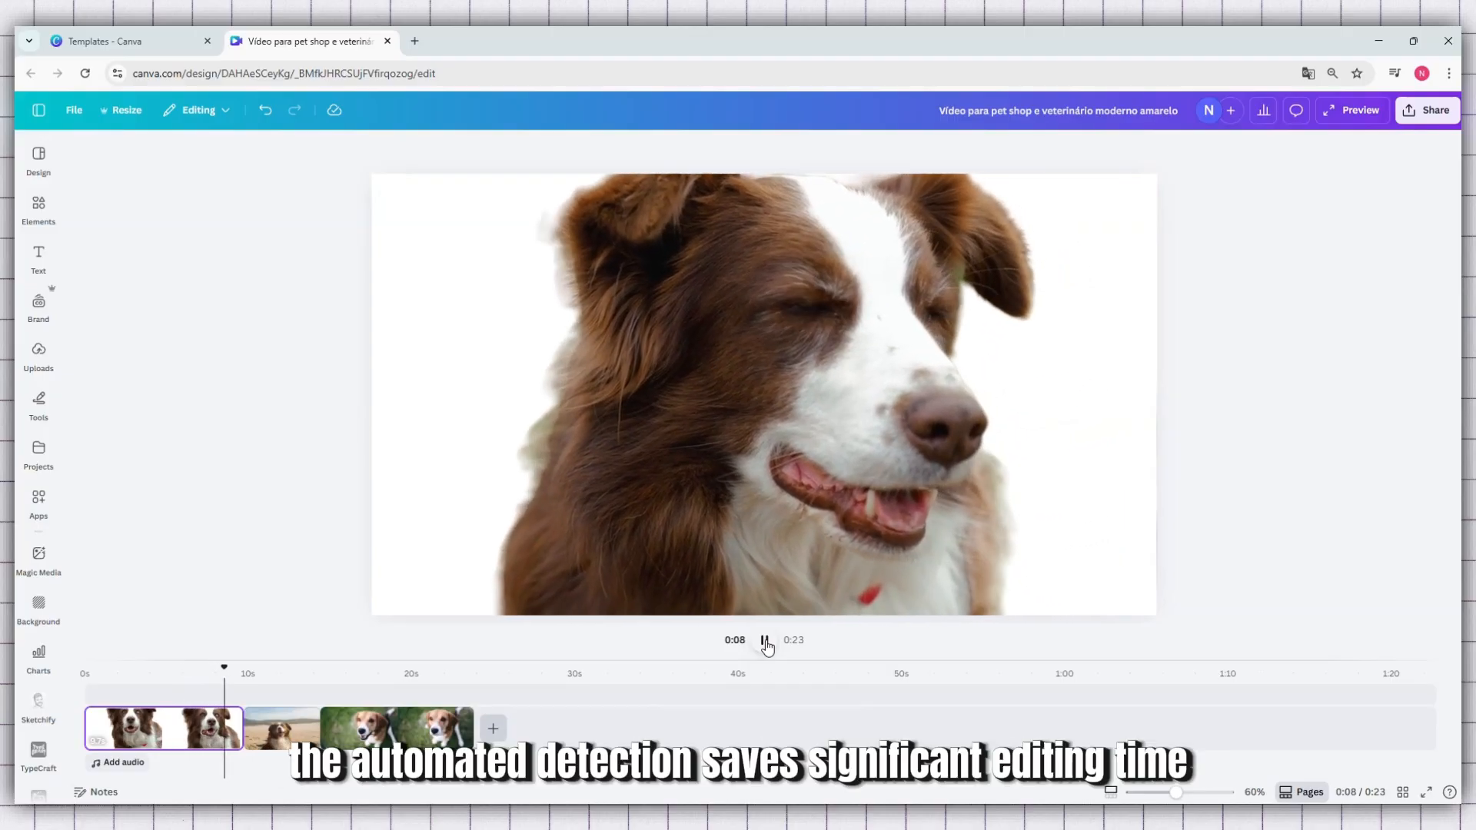
{"action": "left_click", "coordinate": [766, 641]}
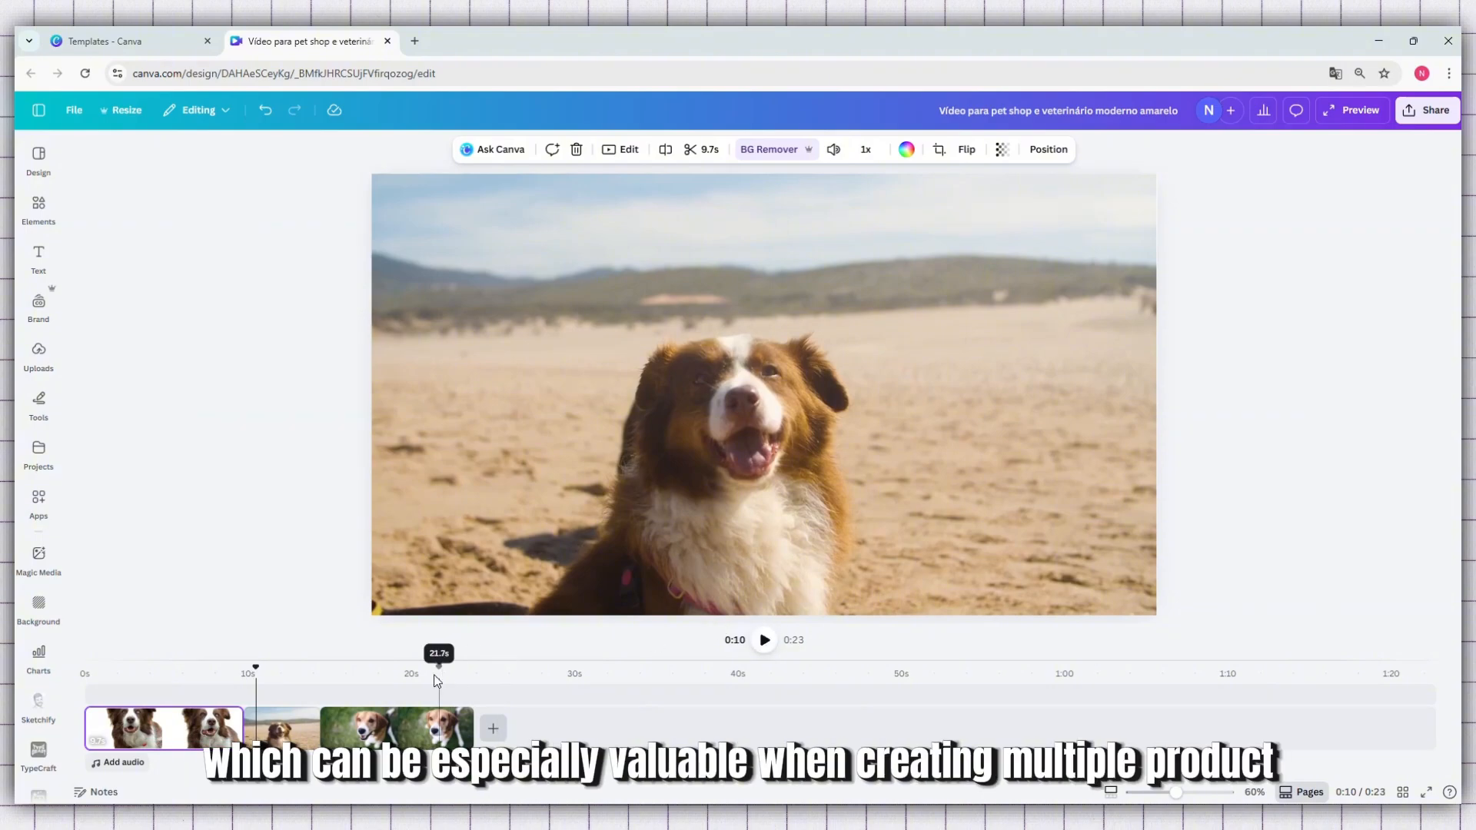
{"action": "left_click", "coordinate": [236, 698]}
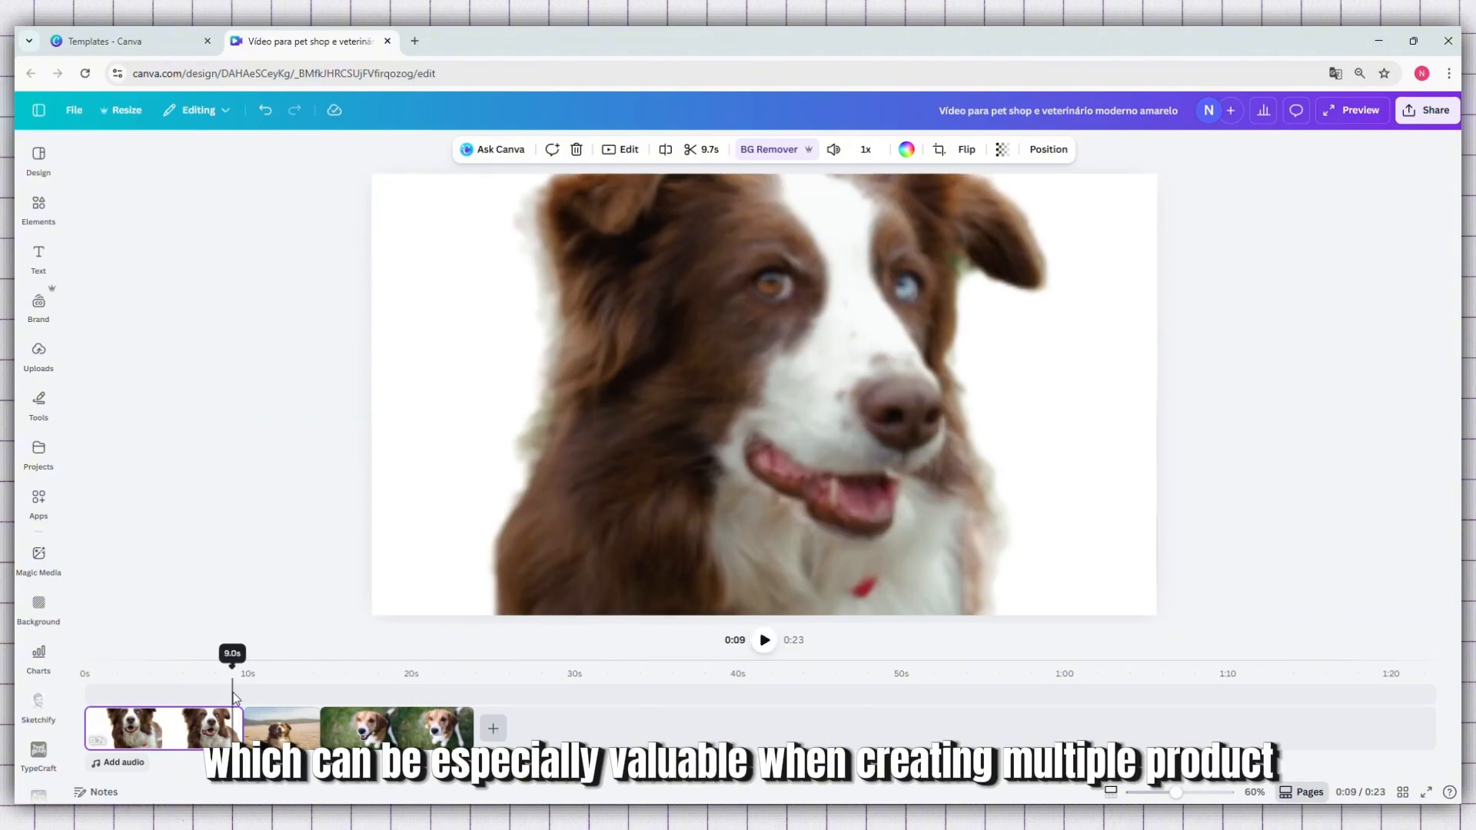
Remove the background from the second clip, the dog on the beach, and play back the video to check the cutouts
{"action": "left_click", "coordinate": [292, 698]}
{"action": "left_click", "coordinate": [284, 732]}
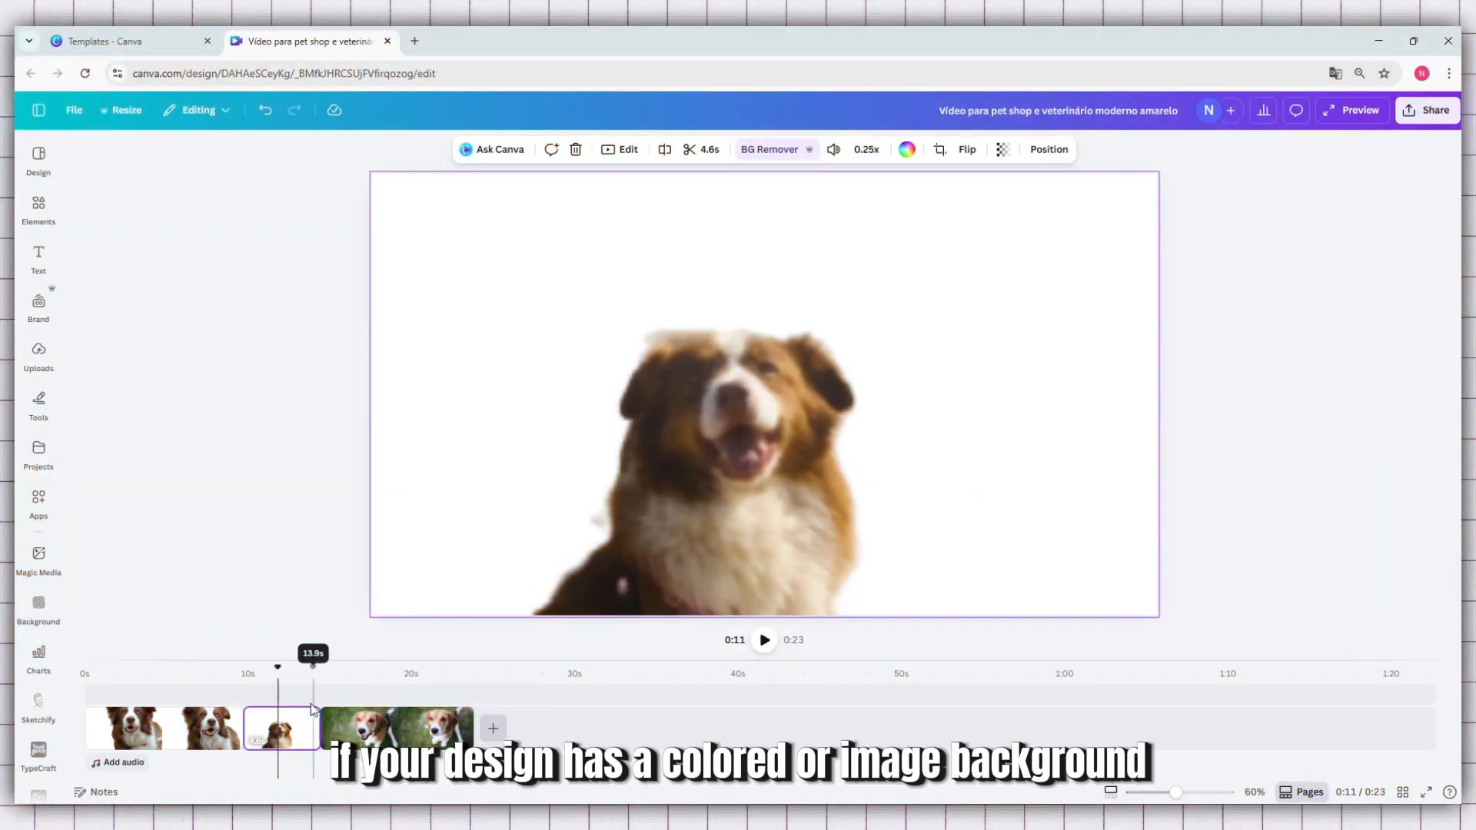
{"action": "left_click", "coordinate": [244, 699]}
{"action": "left_click", "coordinate": [222, 696]}
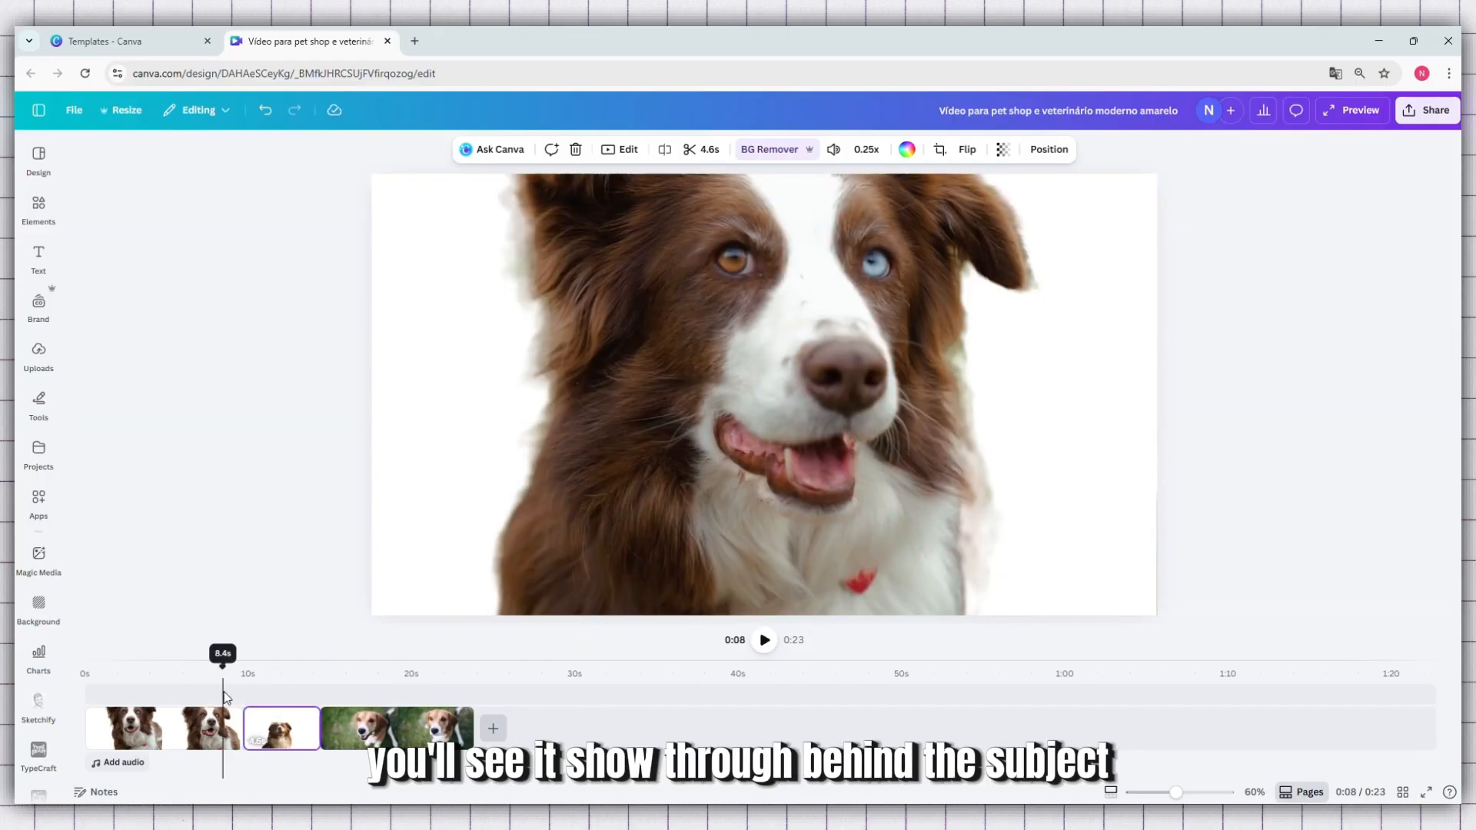
{"action": "left_click", "coordinate": [768, 641]}
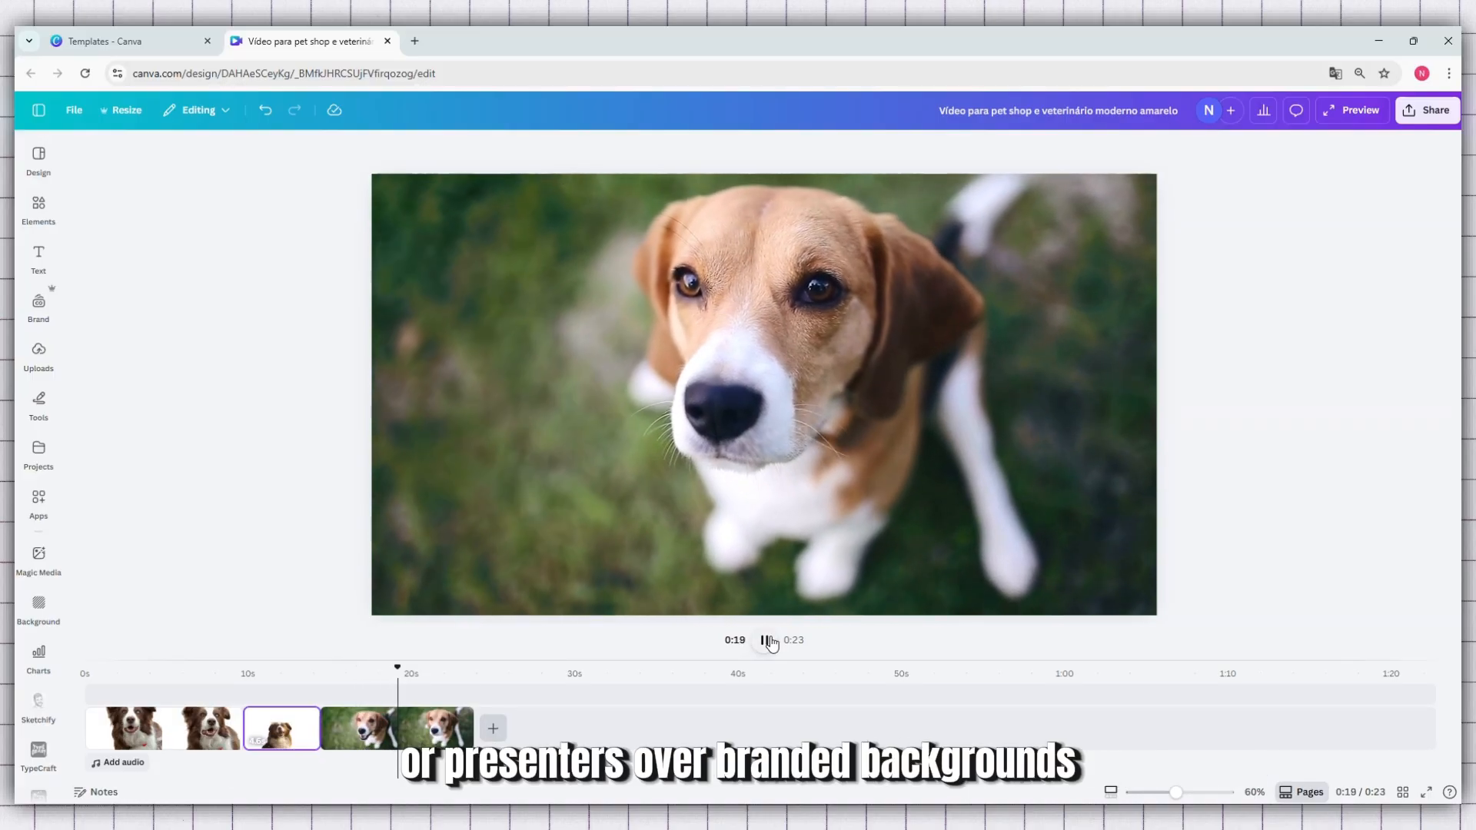
{"action": "left_click", "coordinate": [767, 642]}
Remove the background from the third clip, the beagle on the grass
{"action": "left_click", "coordinate": [413, 744]}
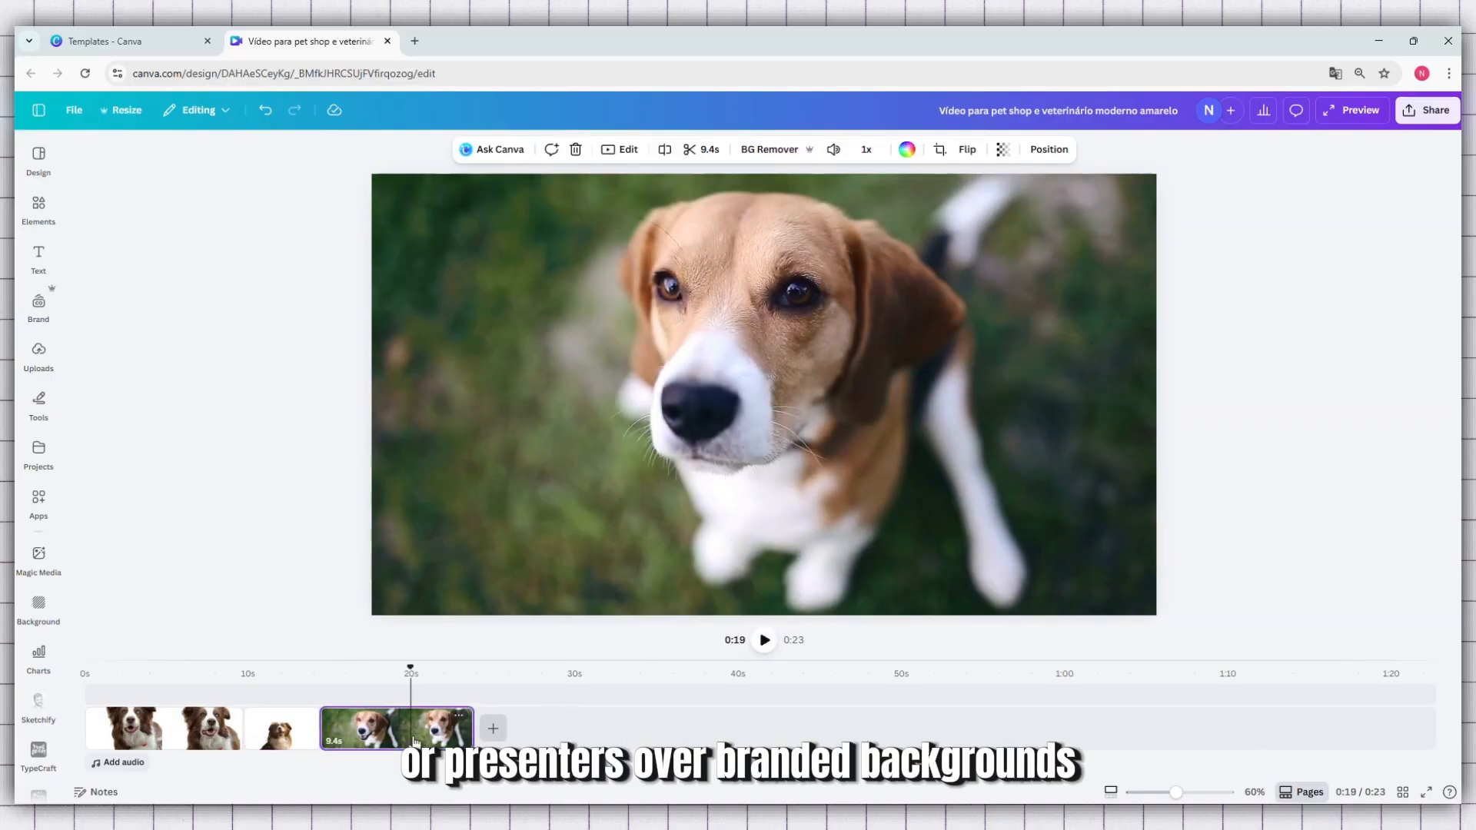
{"action": "left_click", "coordinate": [777, 152]}
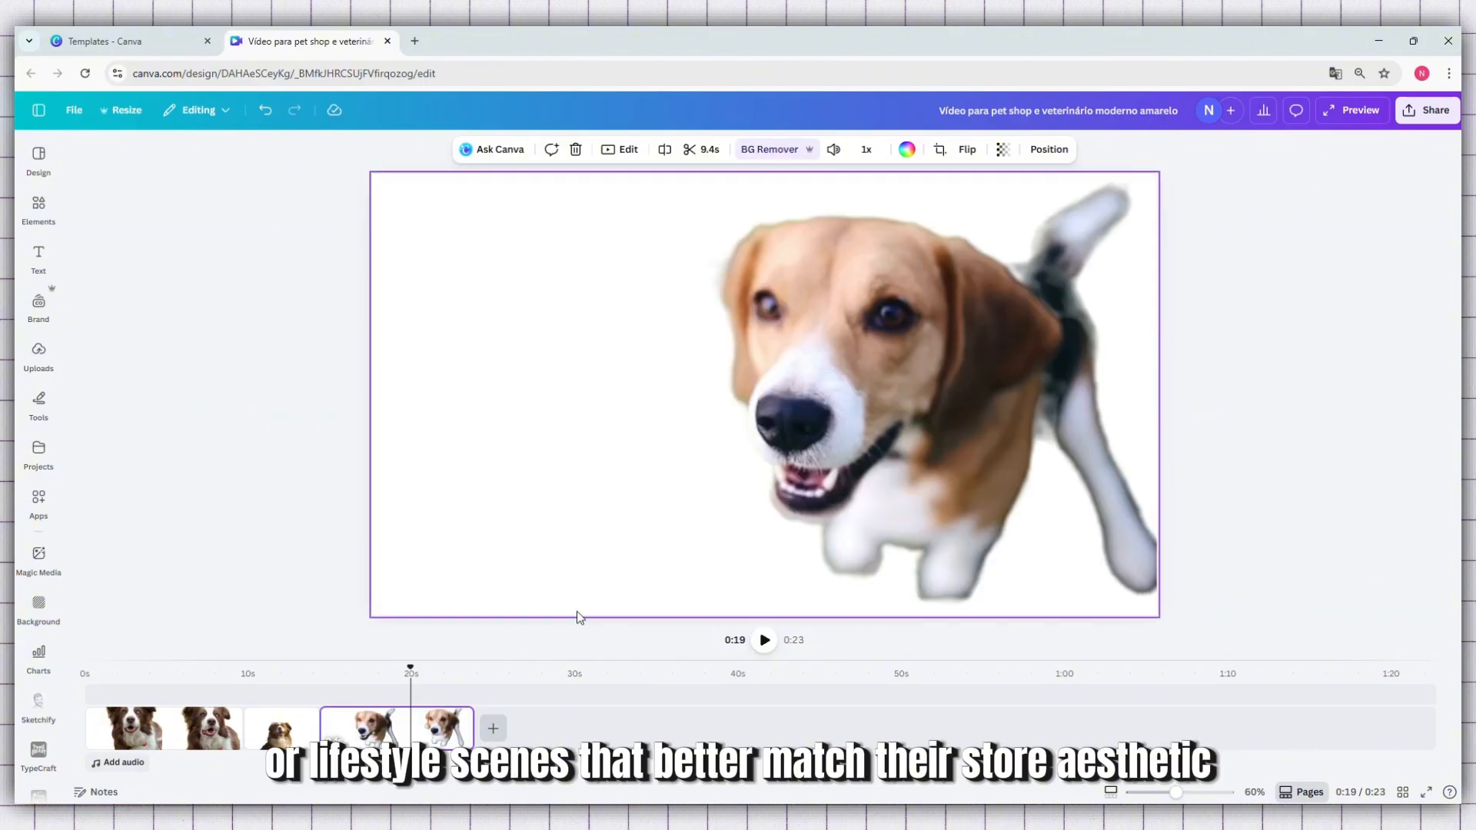
Play back the video from the end of the beach clip, then from the start, to check the beagle and first-clip cutouts for edge flaws
{"action": "left_click", "coordinate": [315, 693]}
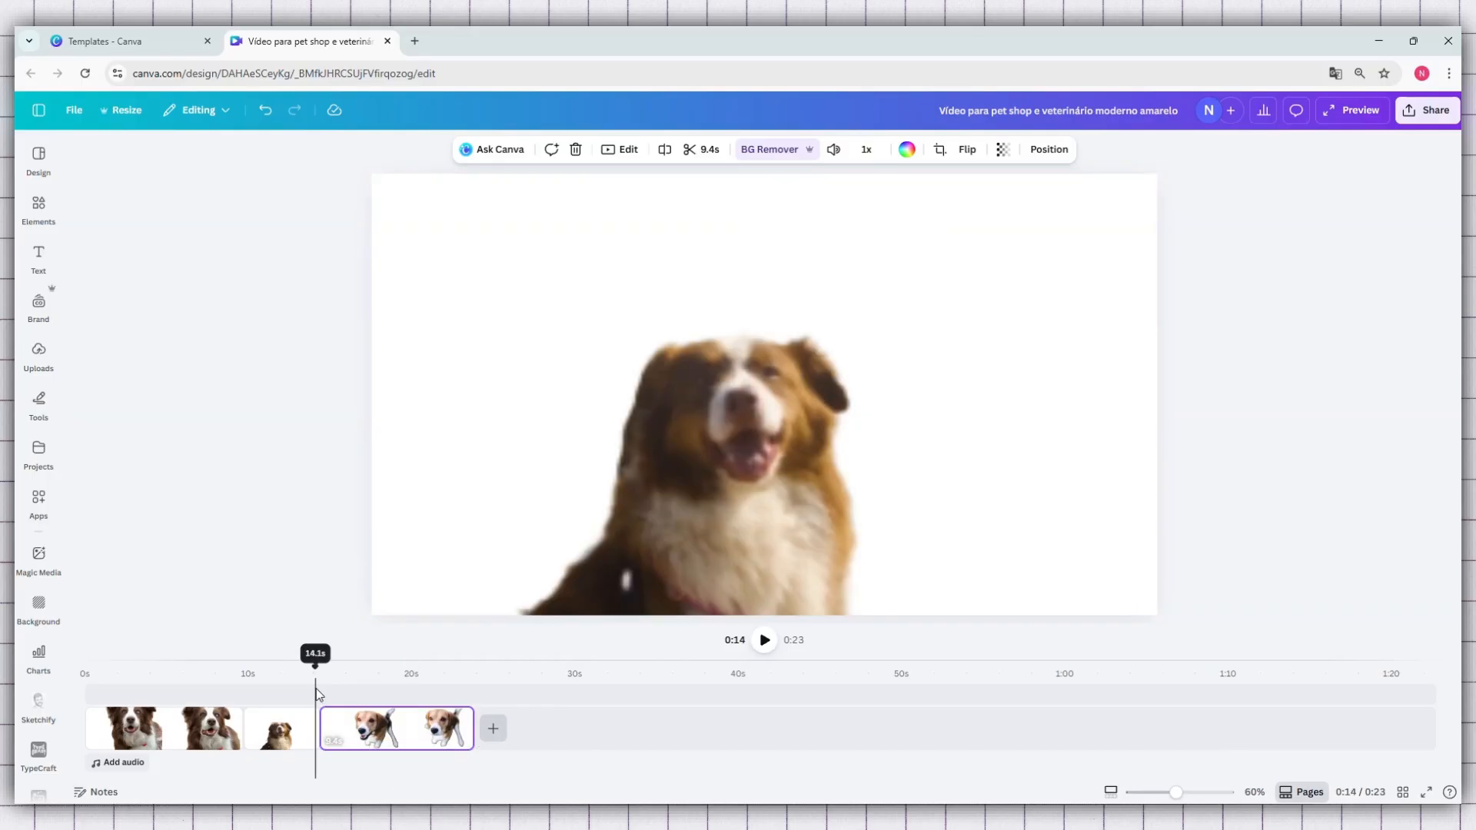
{"action": "left_click", "coordinate": [765, 642]}
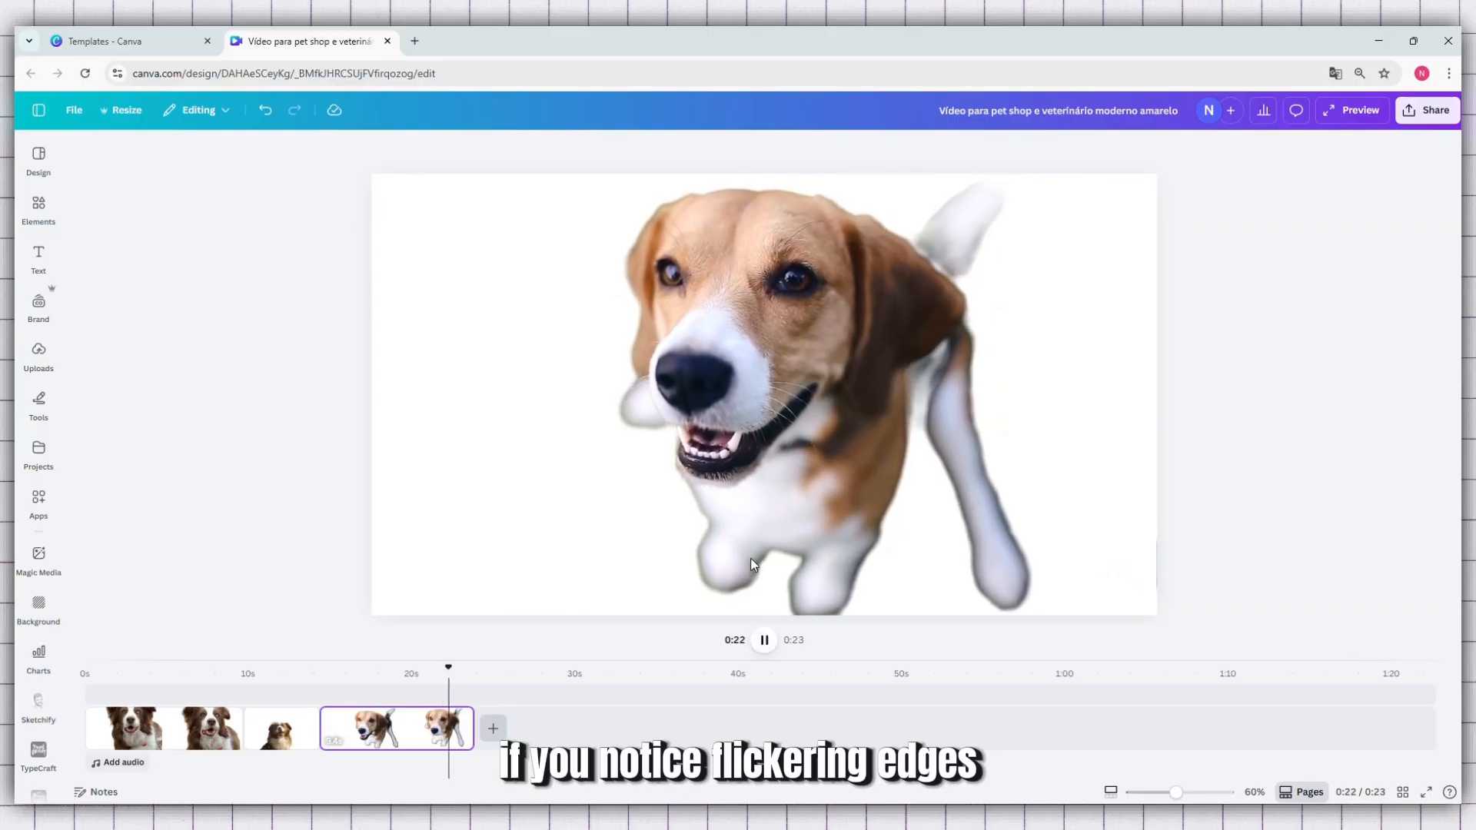
{"action": "left_click", "coordinate": [111, 689]}
{"action": "left_click", "coordinate": [96, 695]}
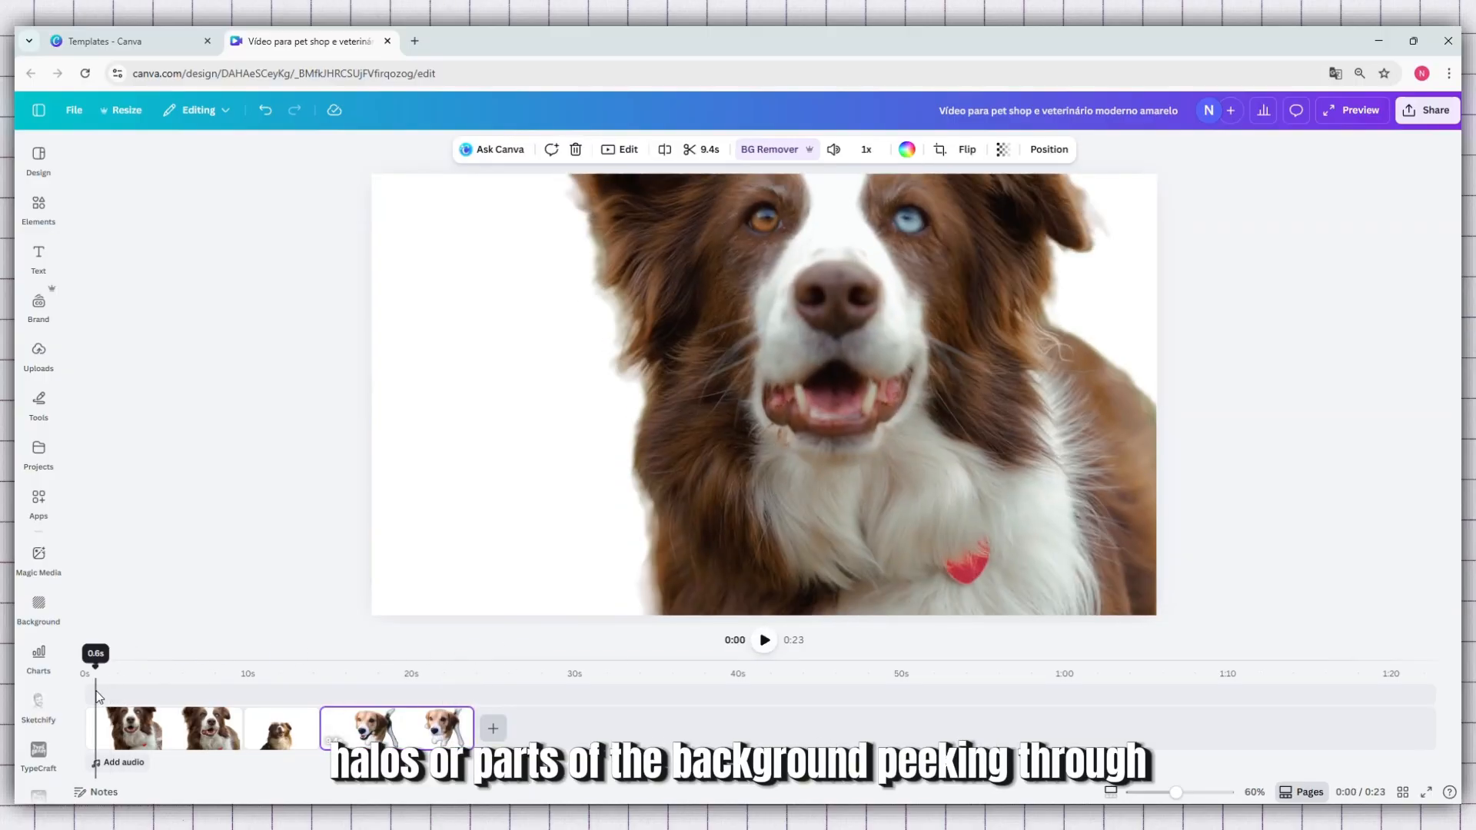
{"action": "left_click", "coordinate": [765, 643]}
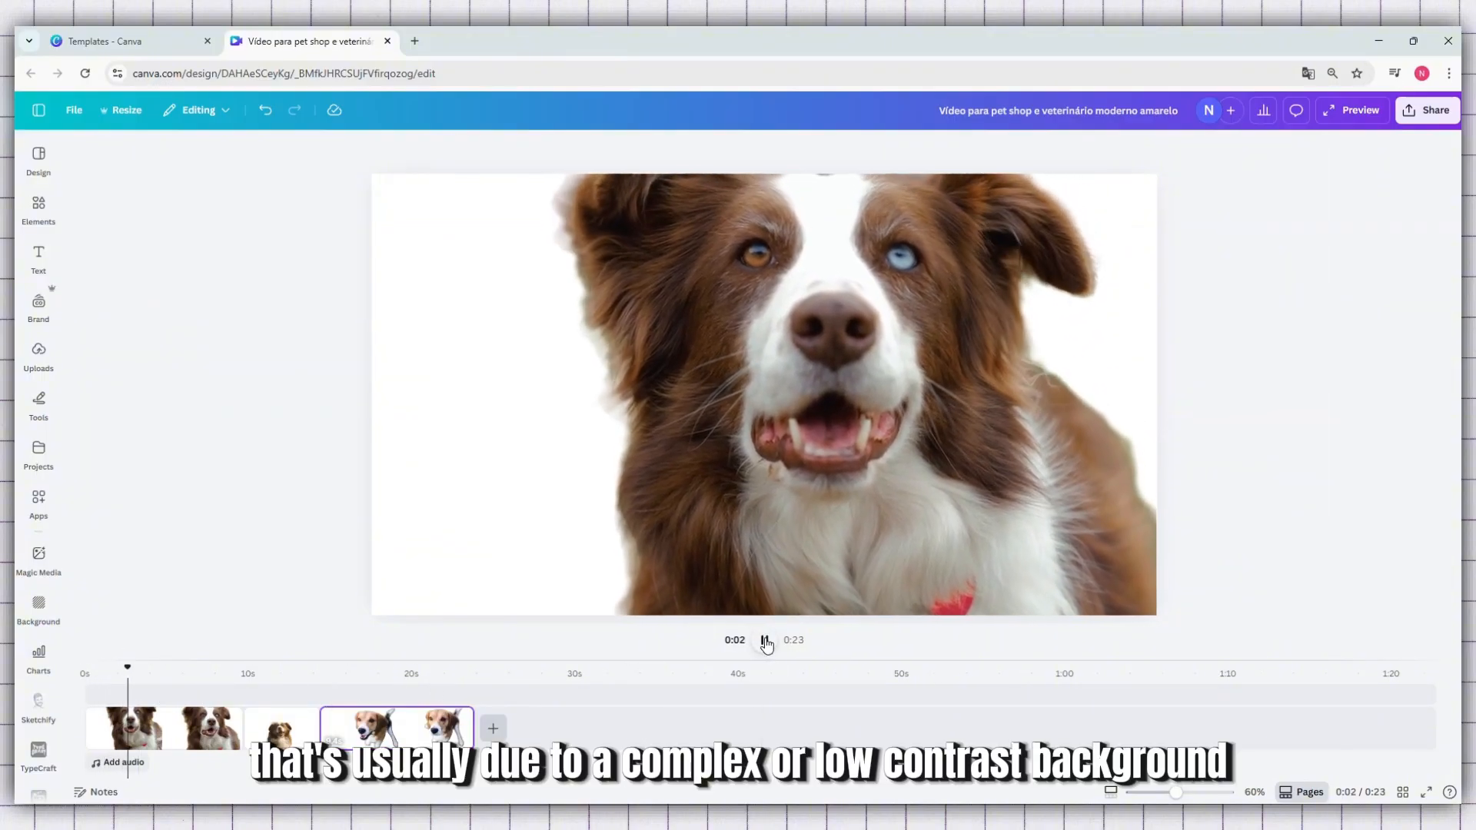
{"action": "left_click", "coordinate": [765, 642]}
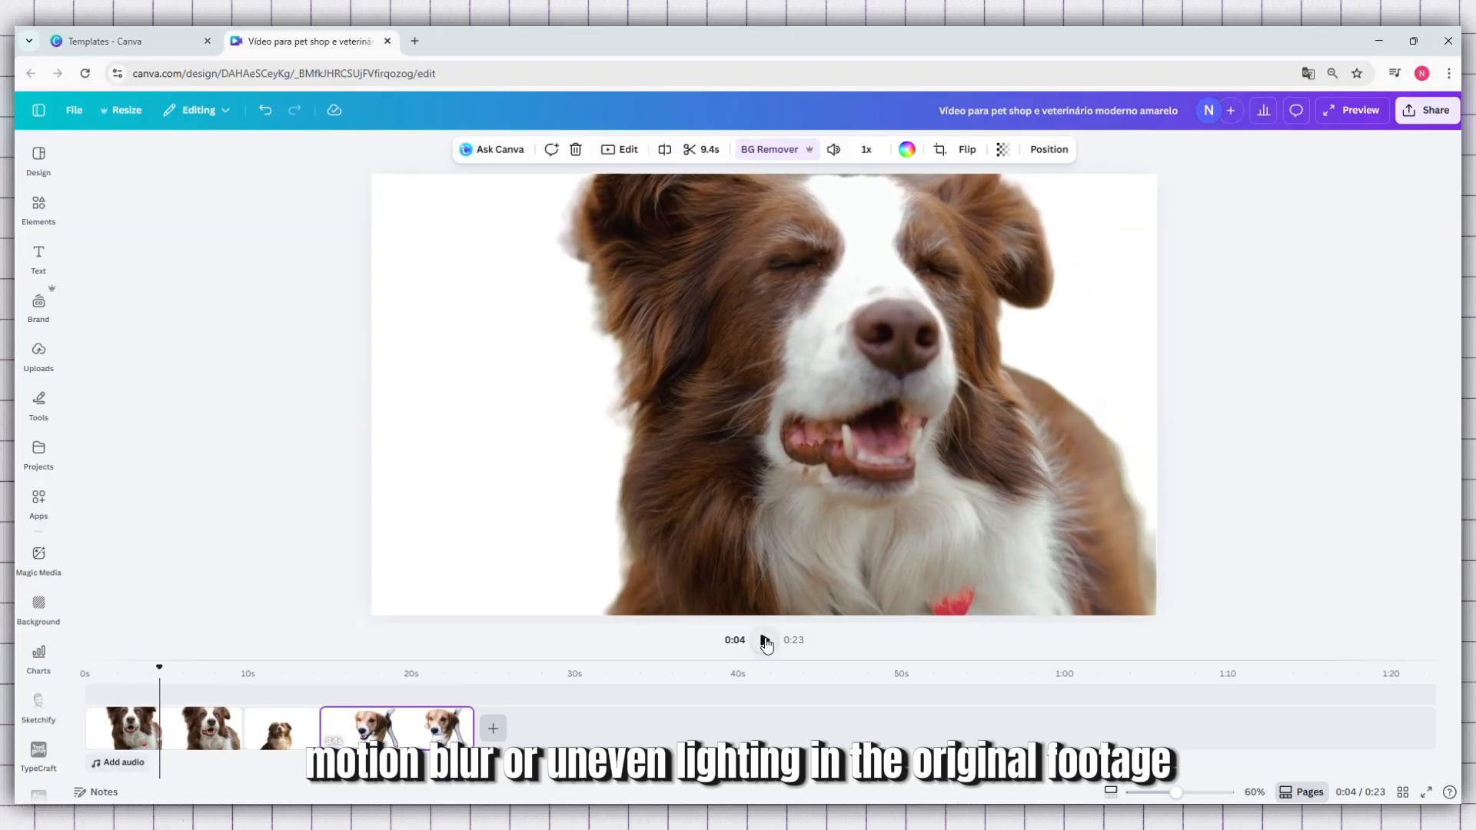
Play back the beach clip from about 10.7 s and the beagle clip from about 16.5 s to check their cutouts
{"action": "left_click", "coordinate": [260, 690]}
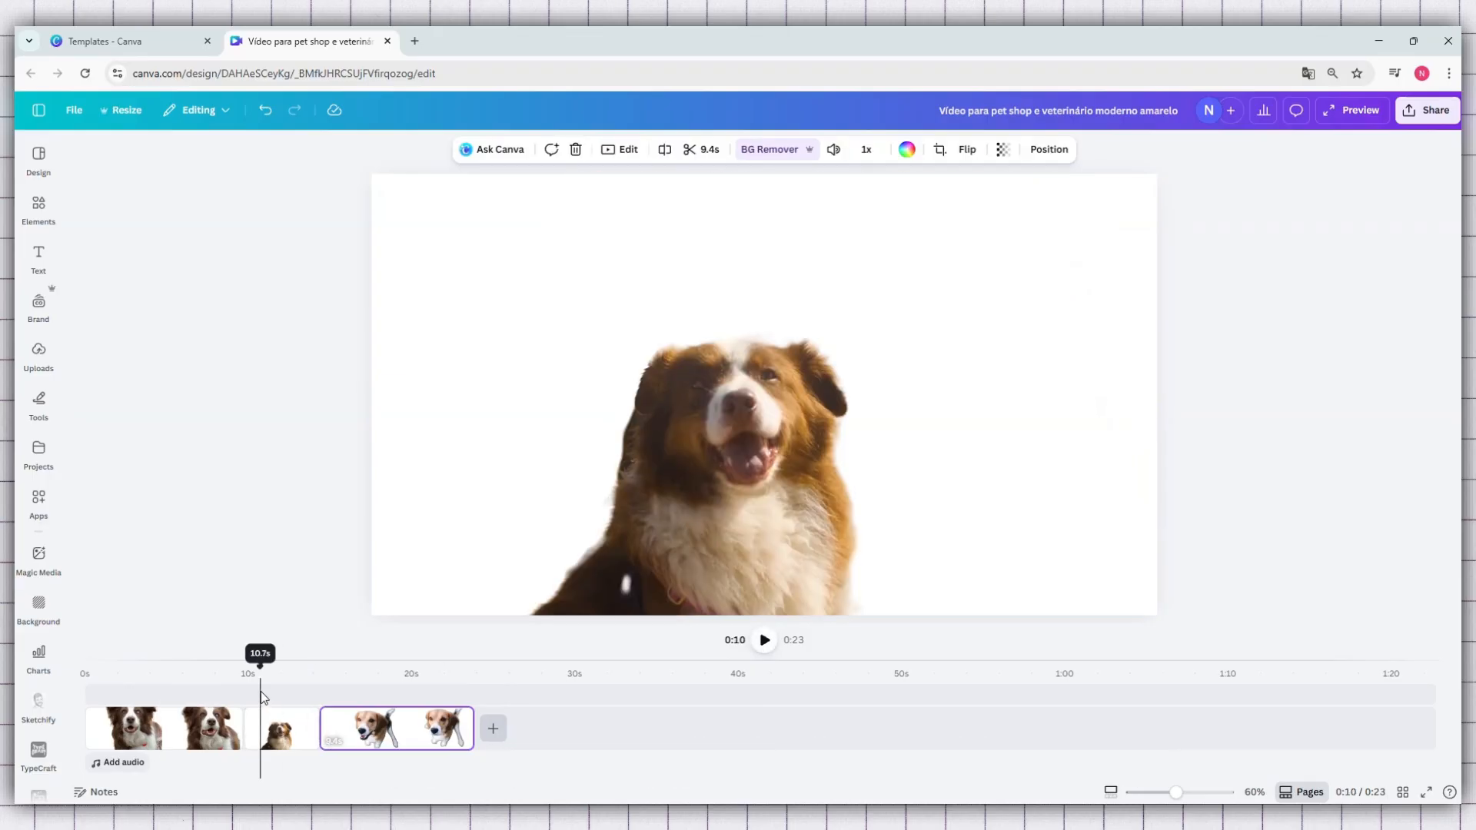
{"action": "left_click", "coordinate": [761, 640]}
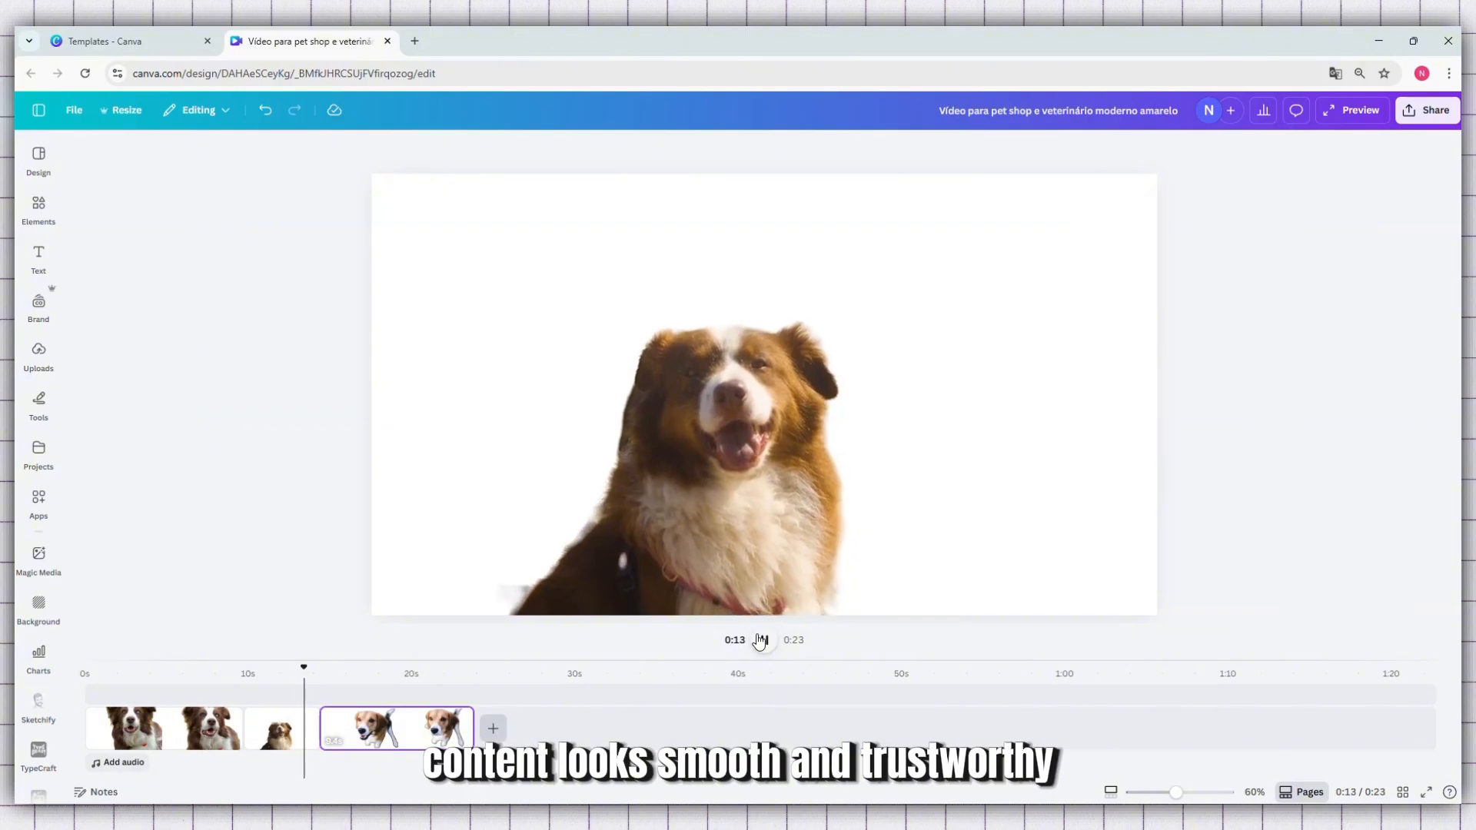
{"action": "left_click", "coordinate": [760, 641]}
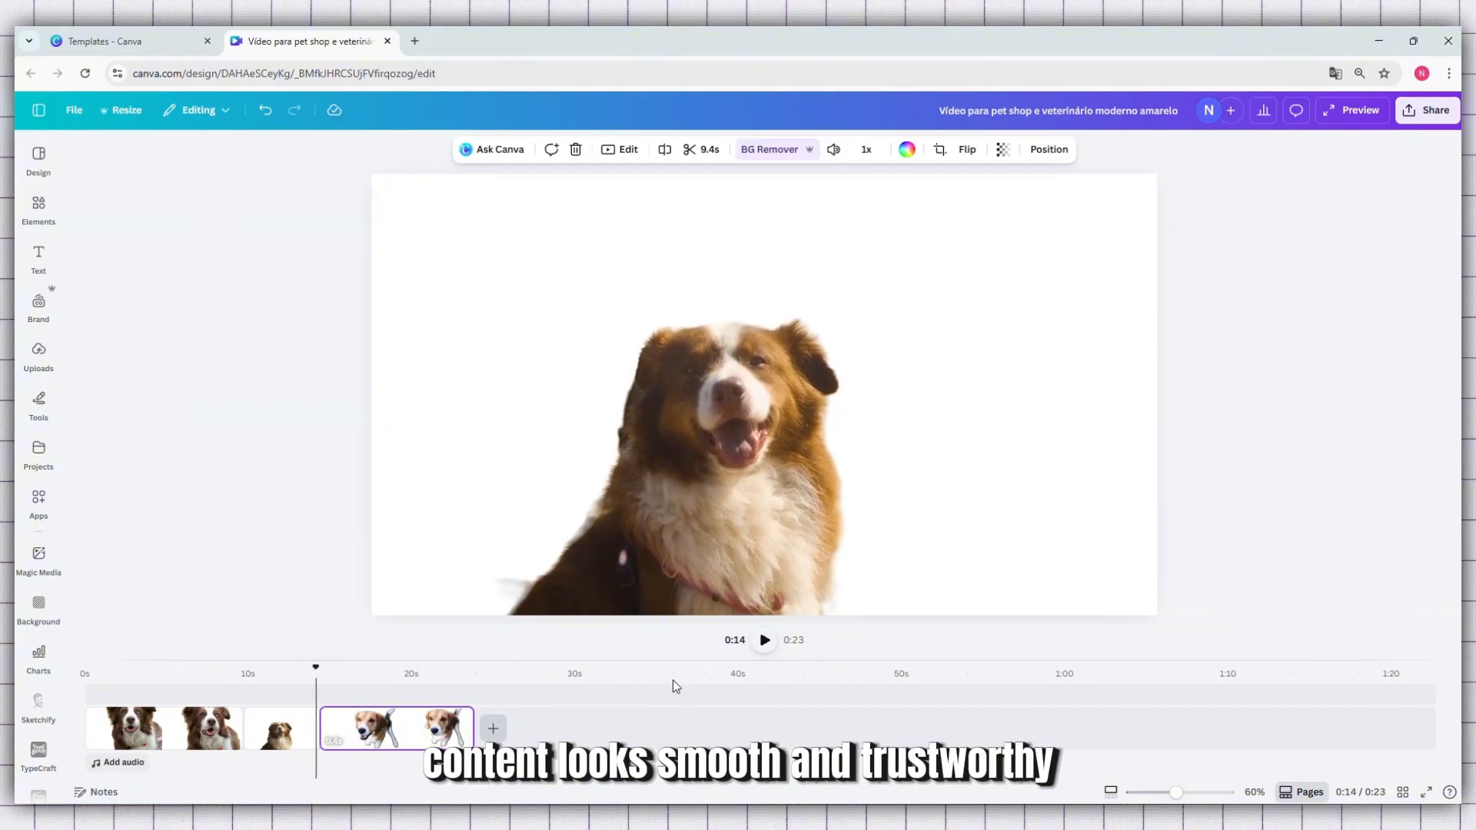
{"action": "left_click", "coordinate": [359, 692]}
{"action": "left_click", "coordinate": [765, 640]}
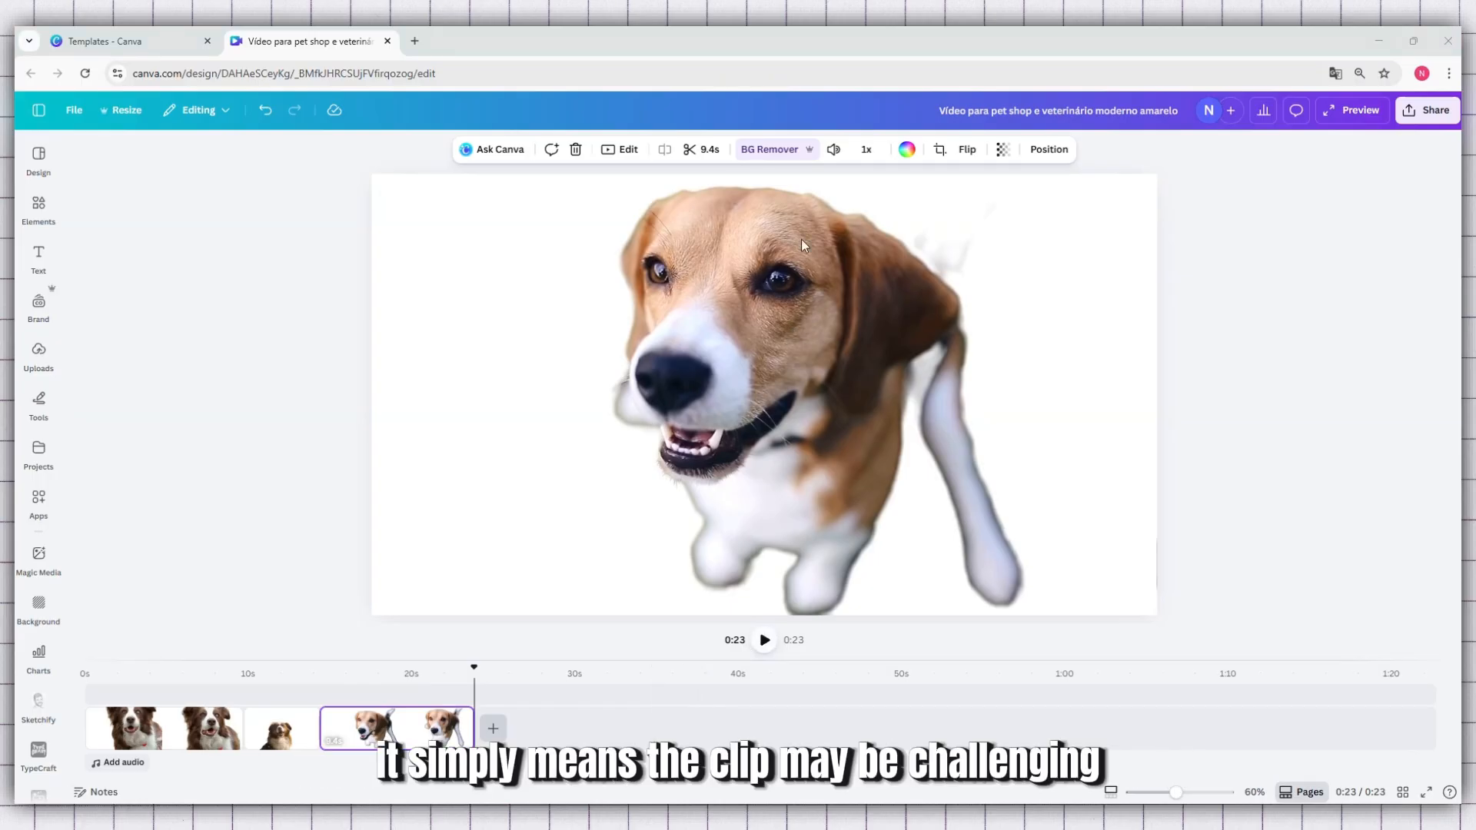
Restore the original backgrounds of the beagle clip, the beach clip and the first clip
{"action": "left_click", "coordinate": [787, 156]}
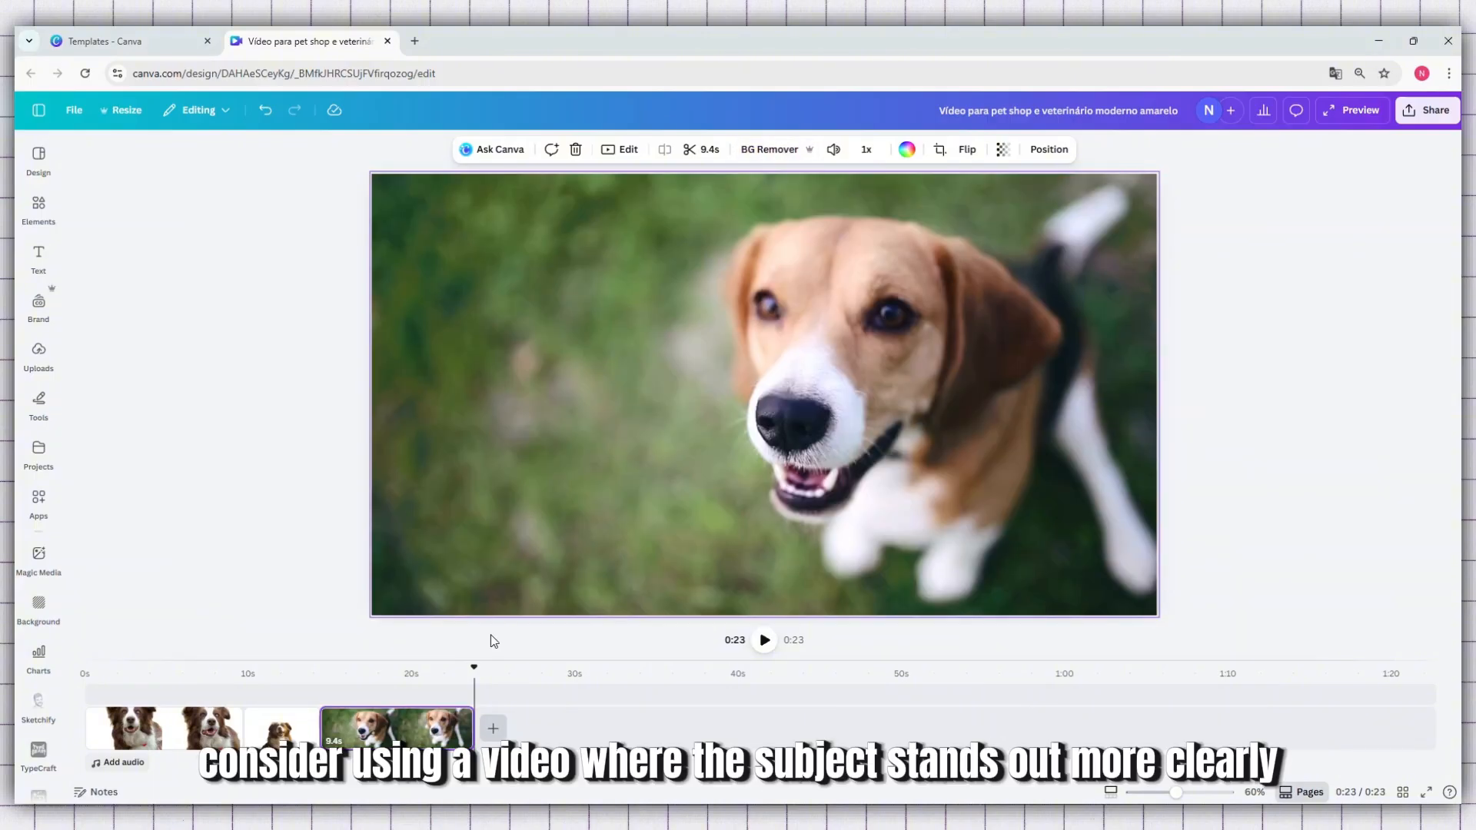
{"action": "left_click", "coordinate": [286, 695]}
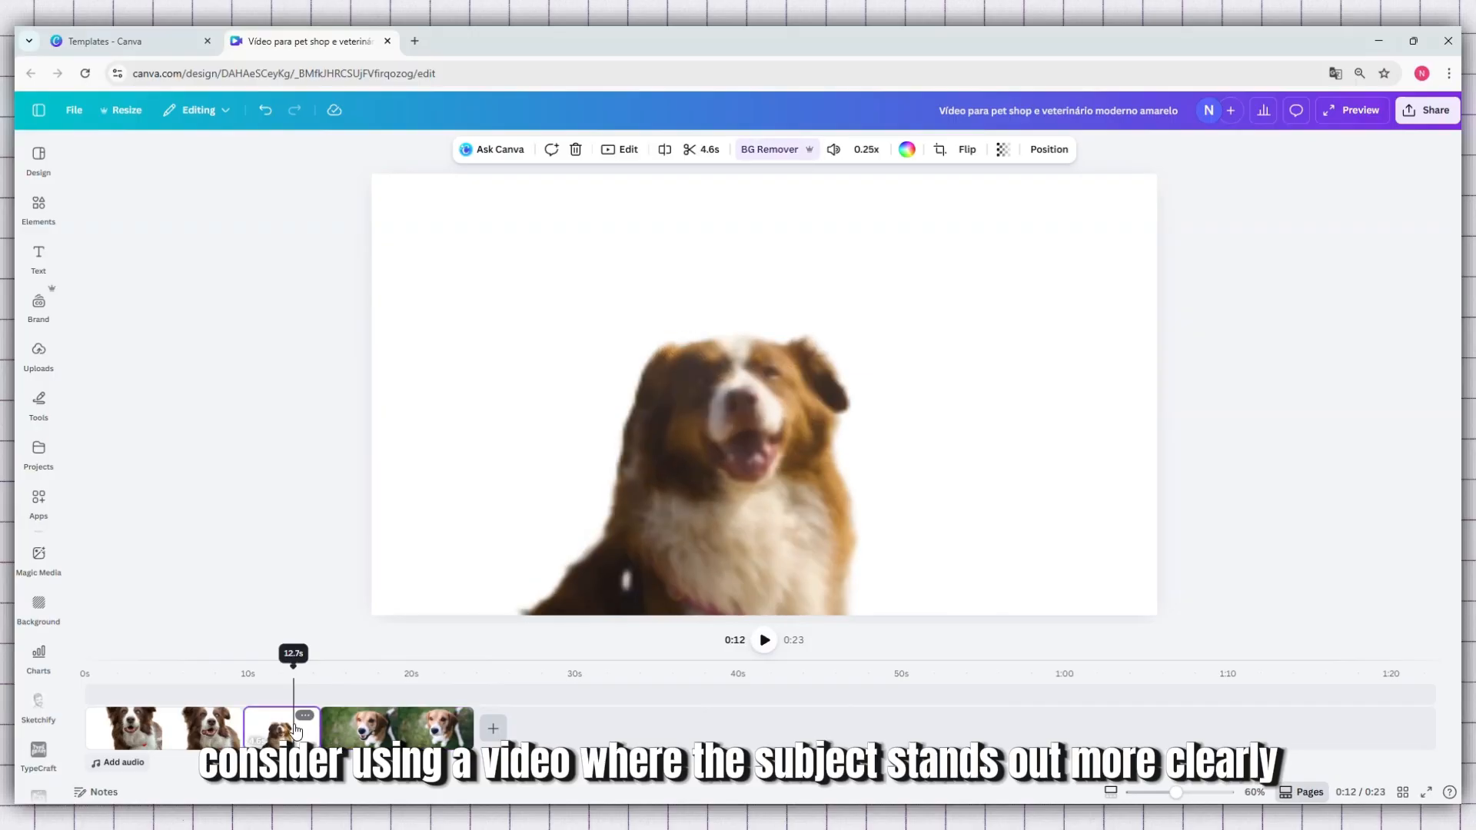
{"action": "left_click", "coordinate": [782, 151]}
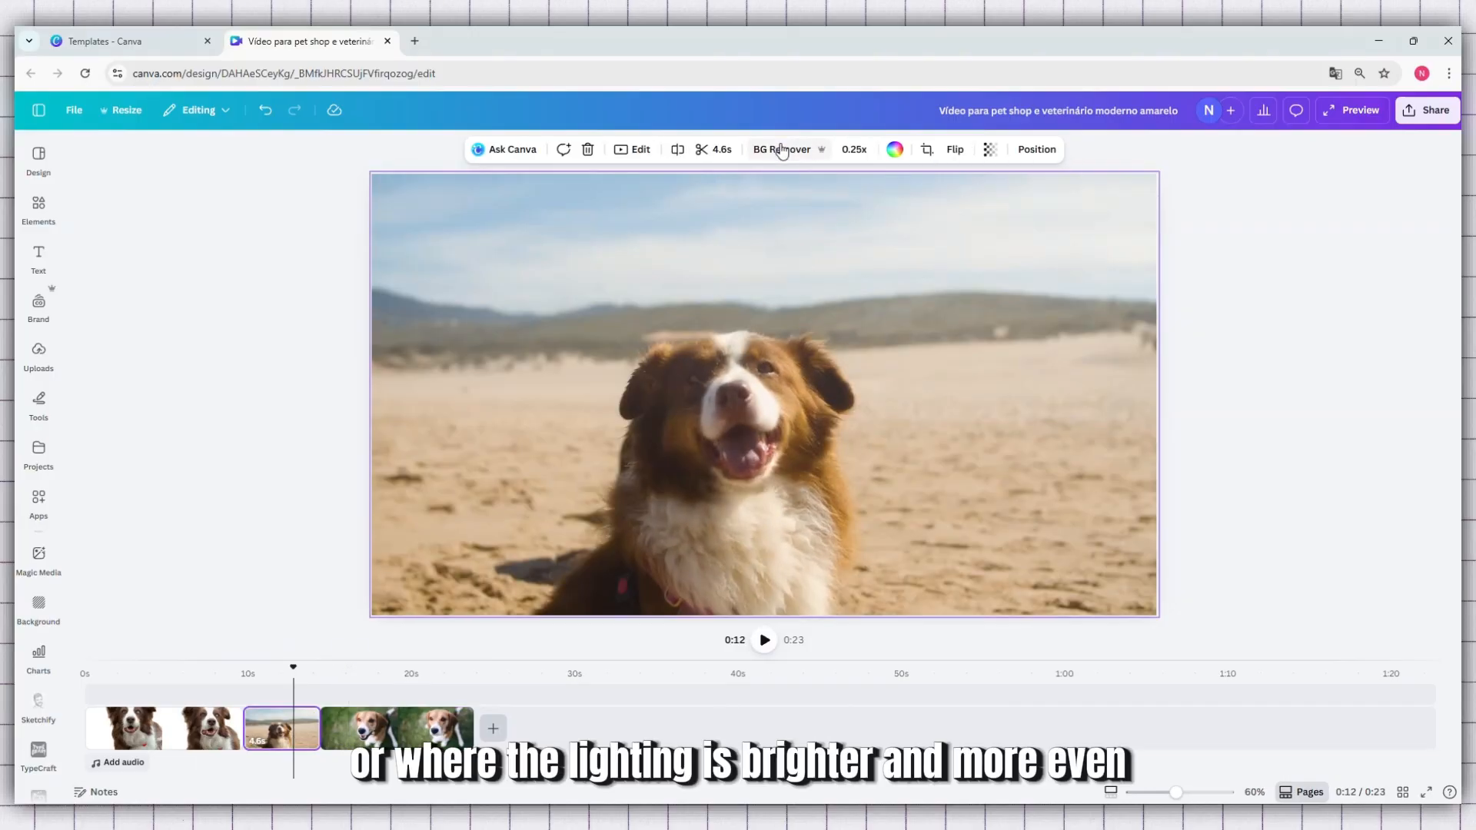
{"action": "left_click", "coordinate": [144, 719]}
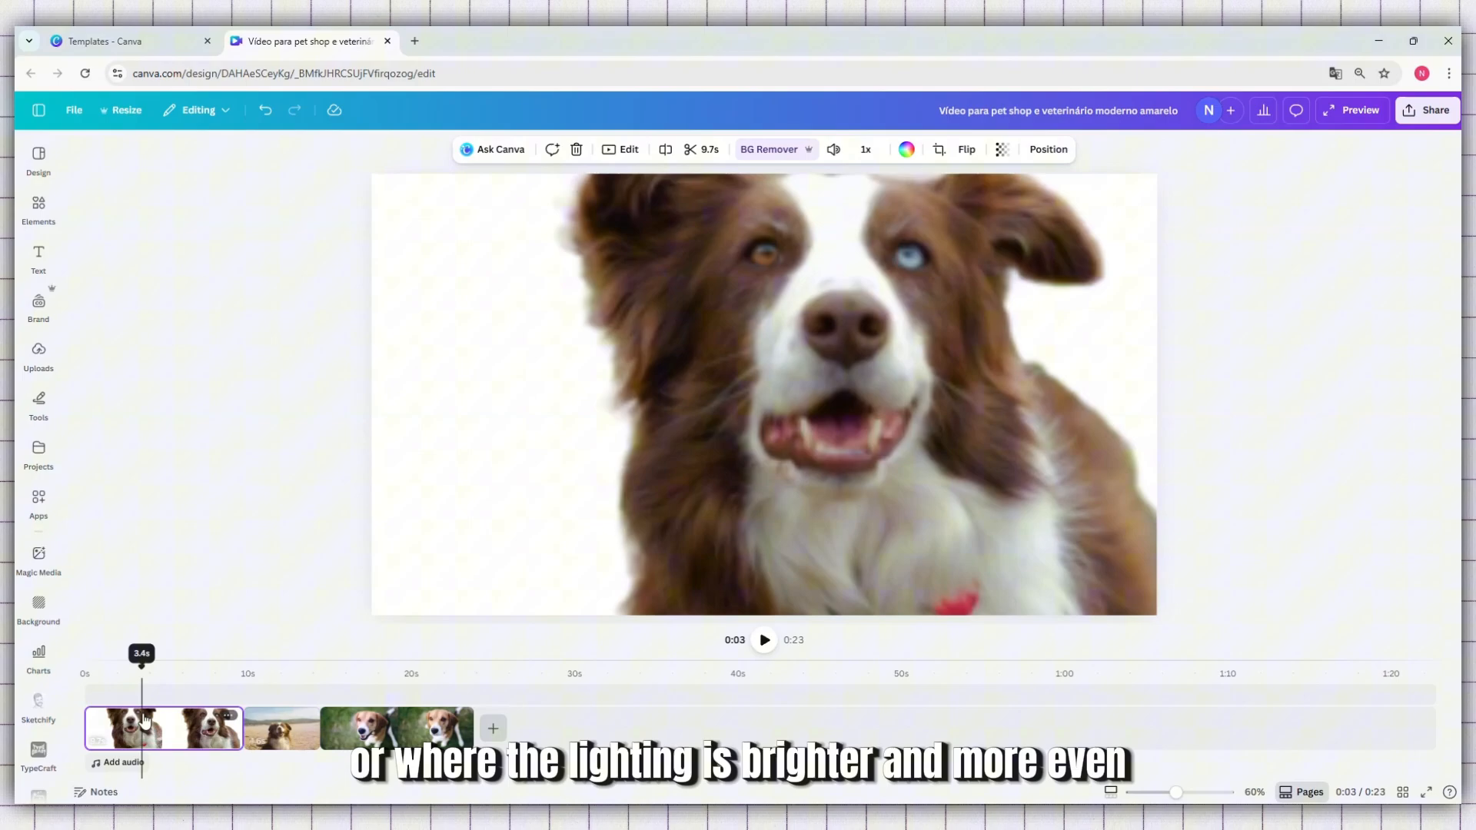
{"action": "left_click", "coordinate": [759, 151]}
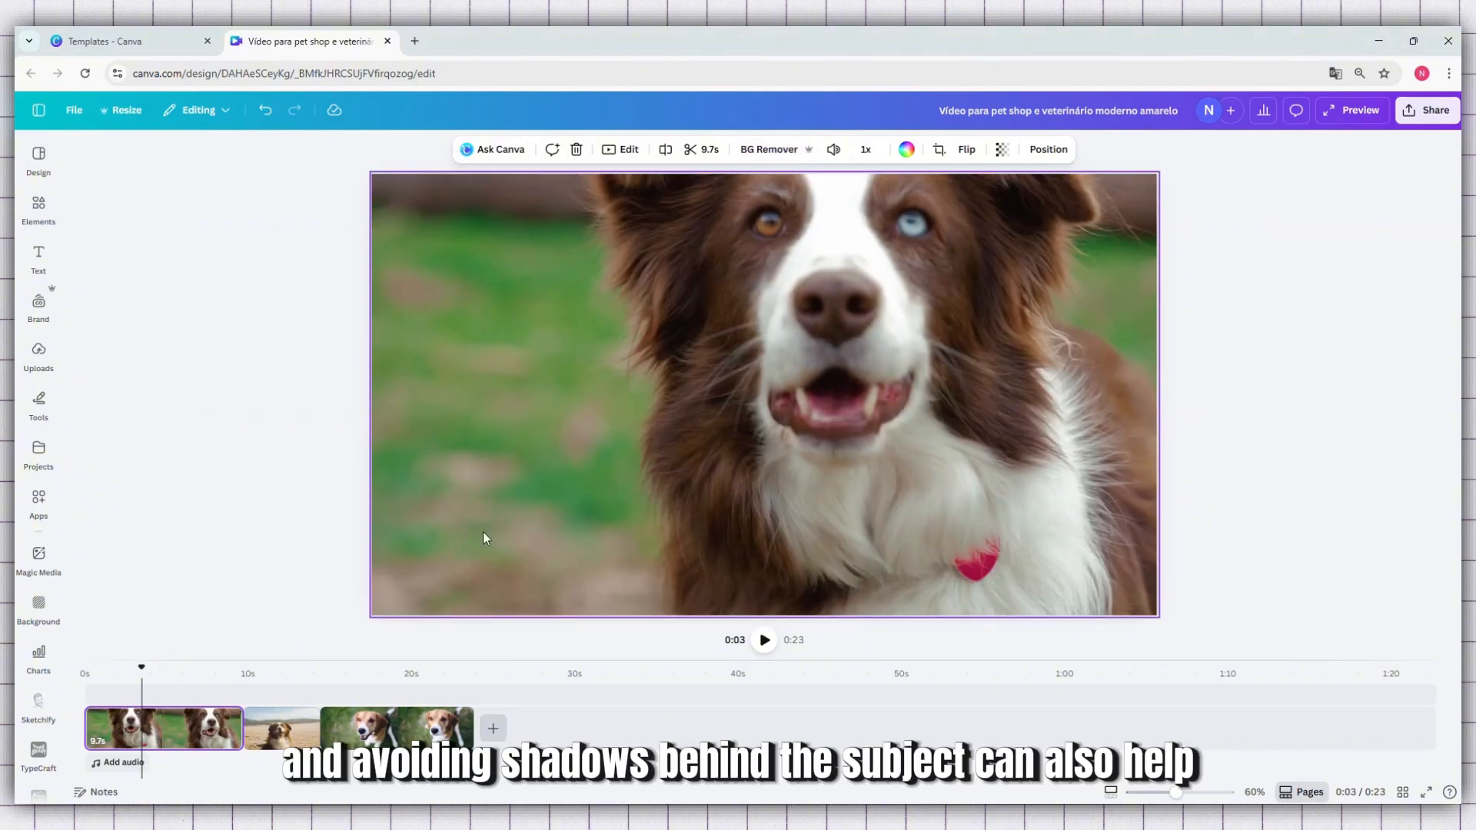
Look through several moments of the first clip with its original background, and remove its background again
{"action": "left_click", "coordinate": [128, 693]}
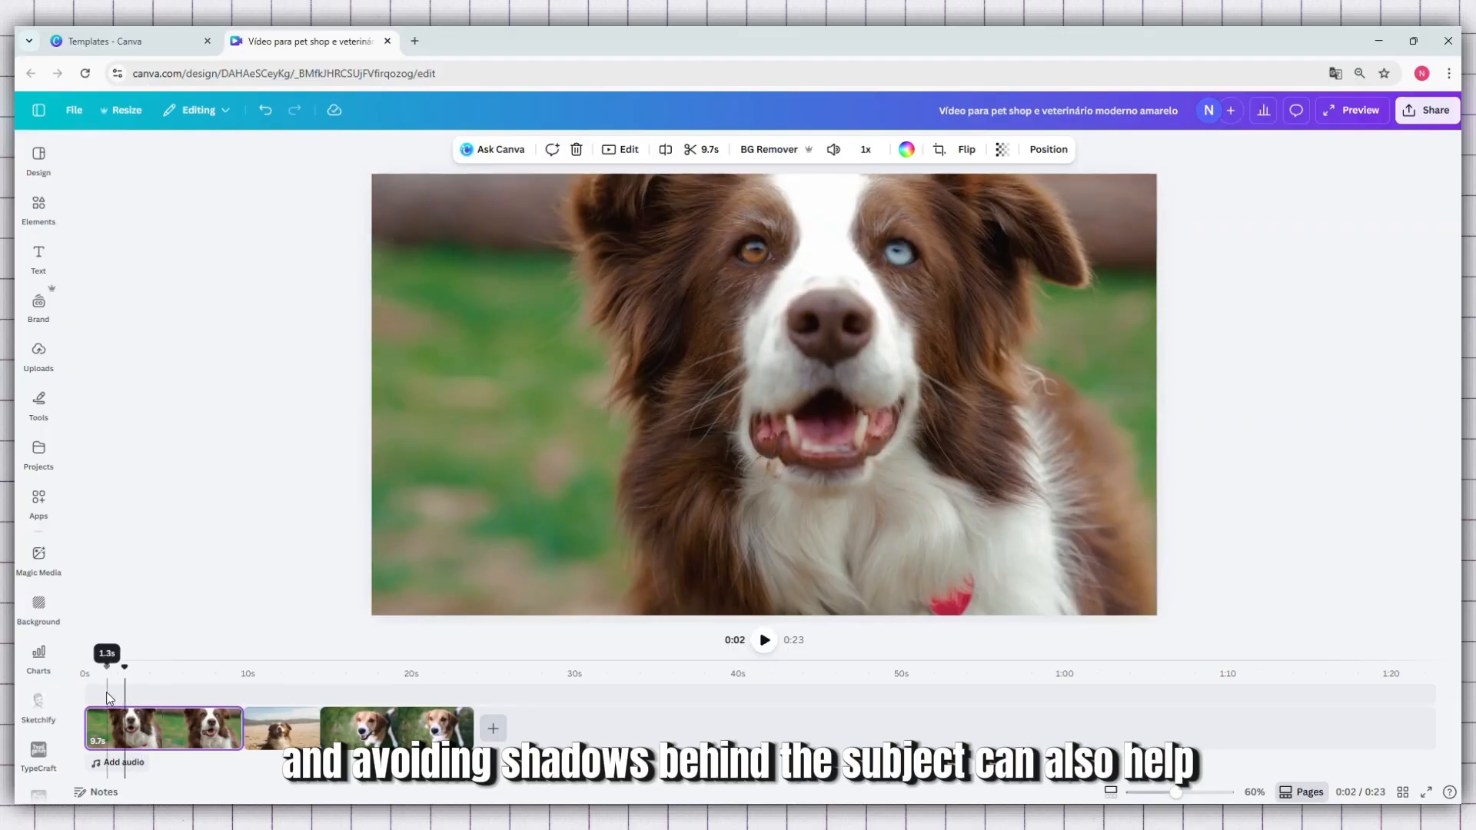
{"action": "left_click", "coordinate": [106, 692]}
{"action": "left_click", "coordinate": [181, 692]}
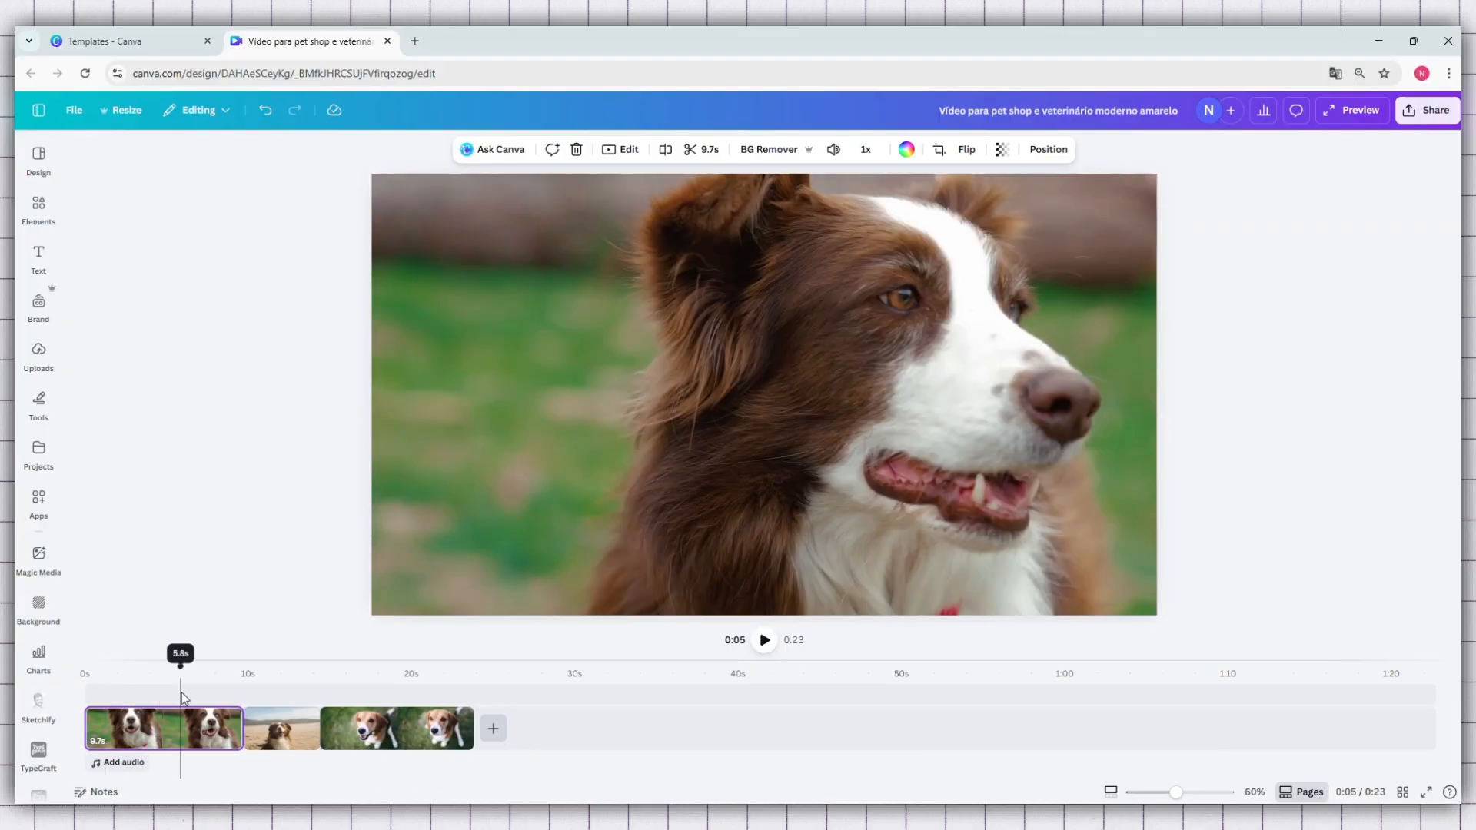
{"action": "left_click", "coordinate": [173, 738]}
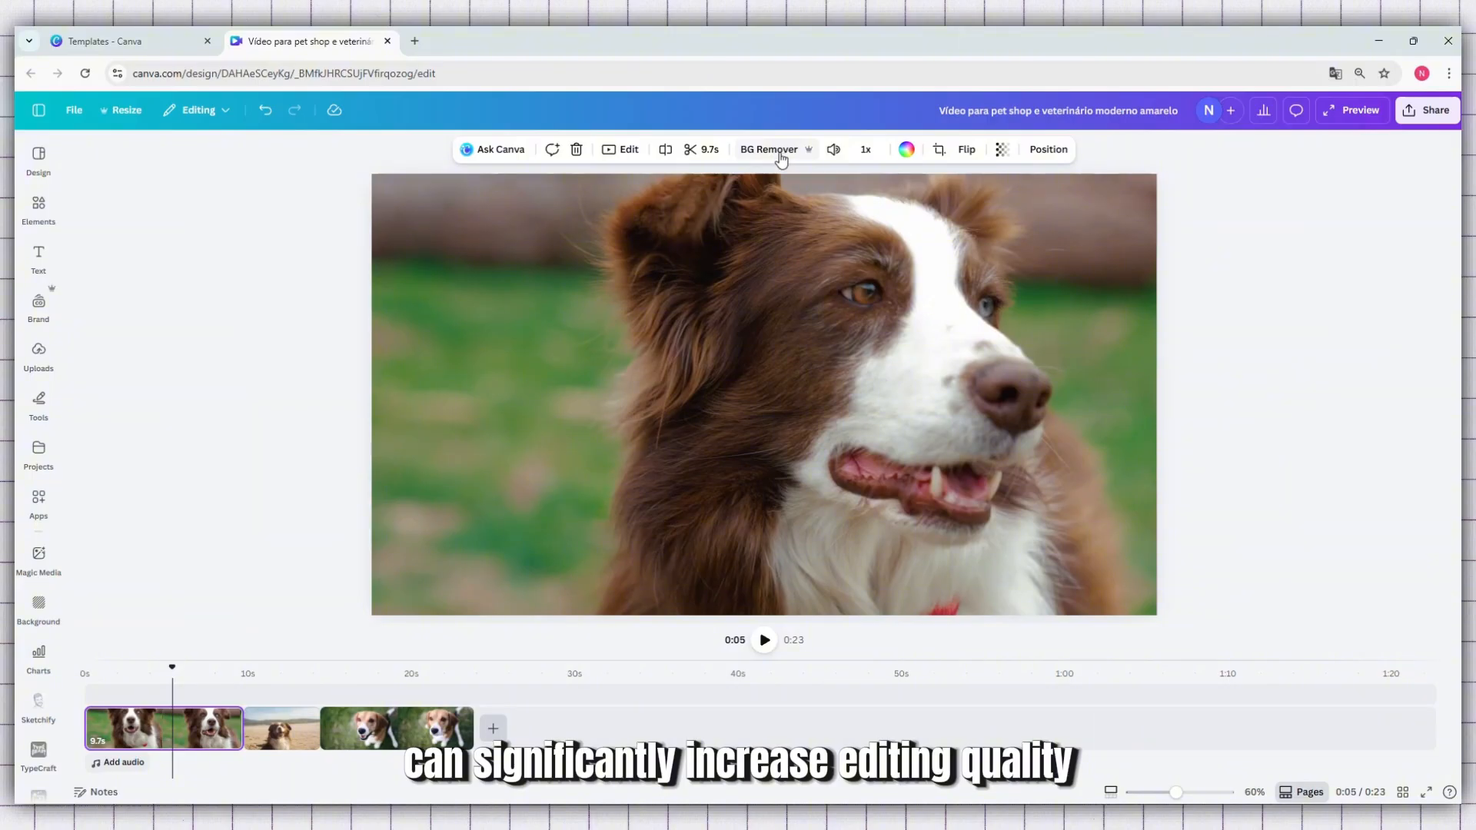
{"action": "left_click", "coordinate": [776, 150]}
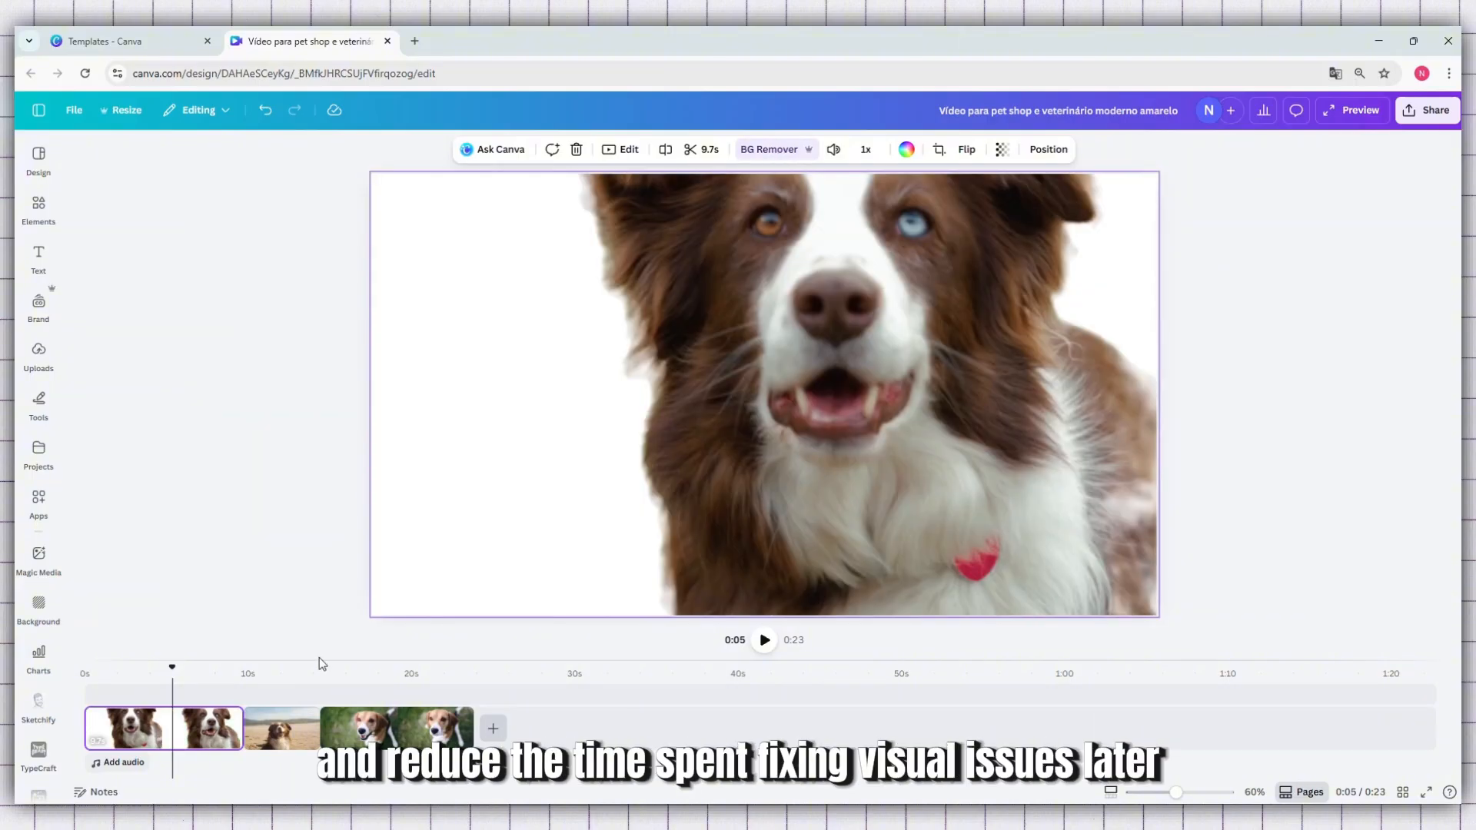
Remove the backgrounds from the beach clip and the beagle clip again
{"action": "left_click", "coordinate": [290, 688]}
{"action": "left_click", "coordinate": [769, 215]}
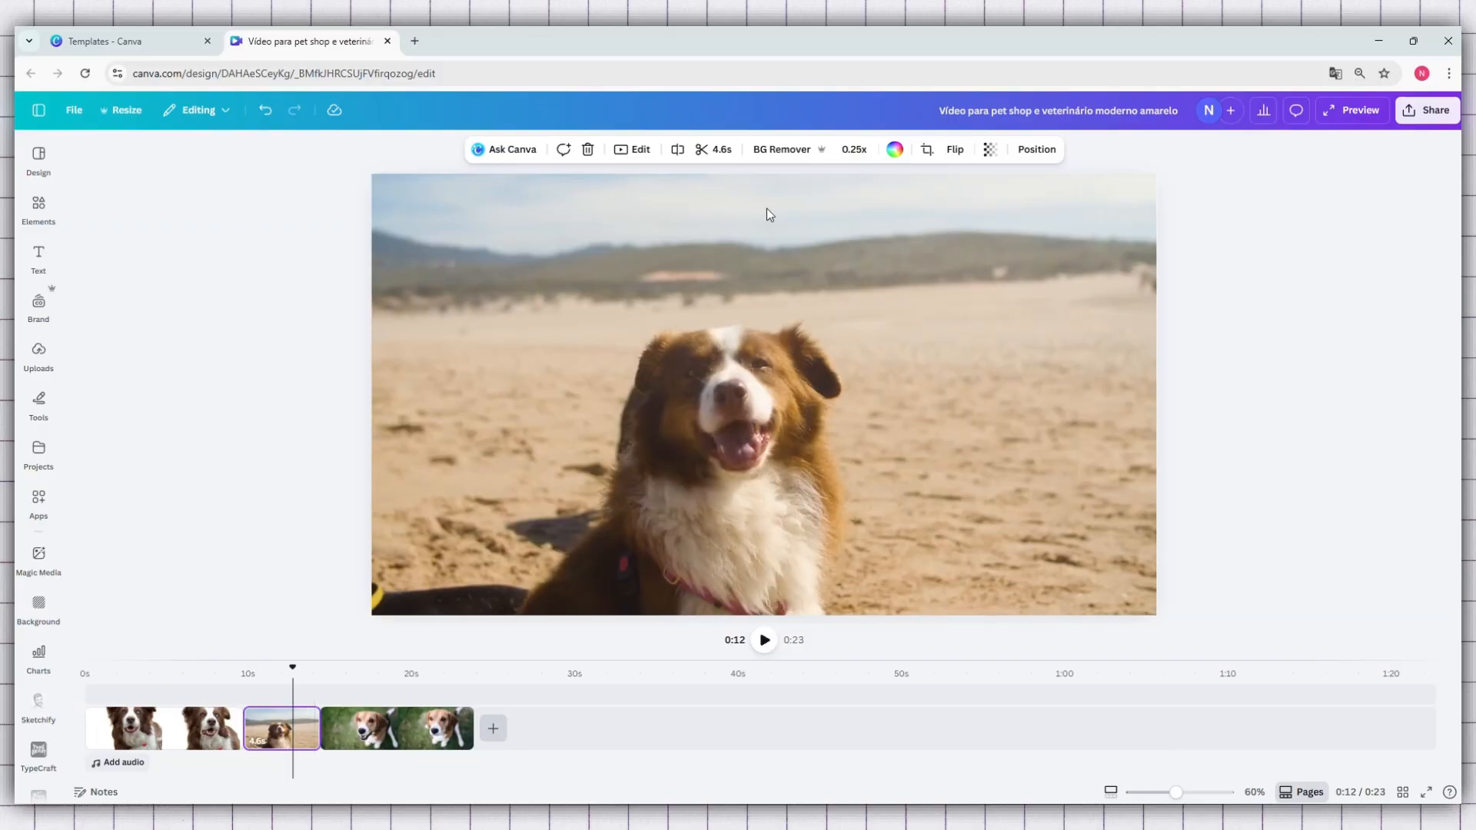
{"action": "left_click", "coordinate": [788, 152]}
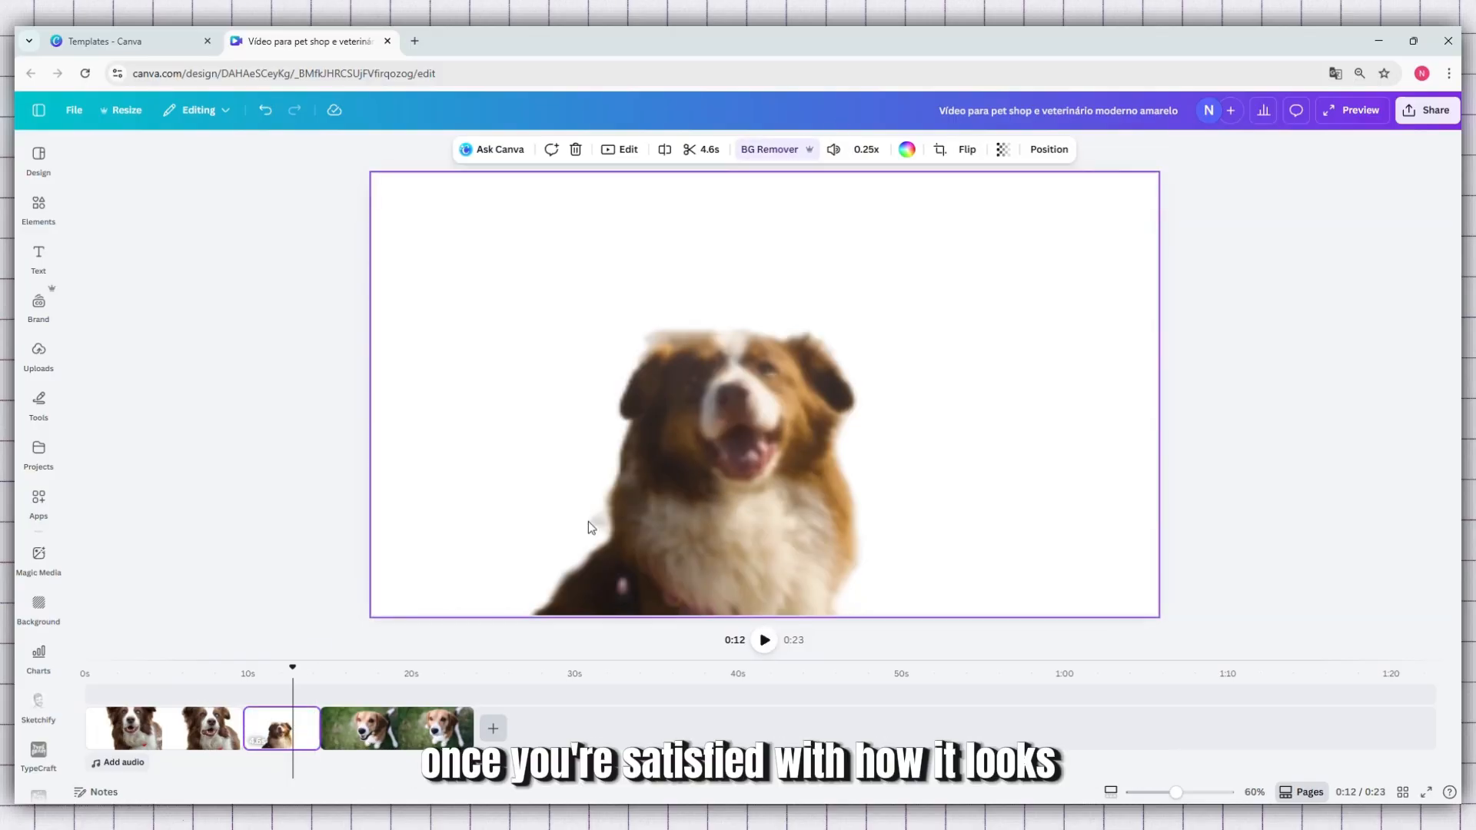
{"action": "left_click", "coordinate": [398, 693]}
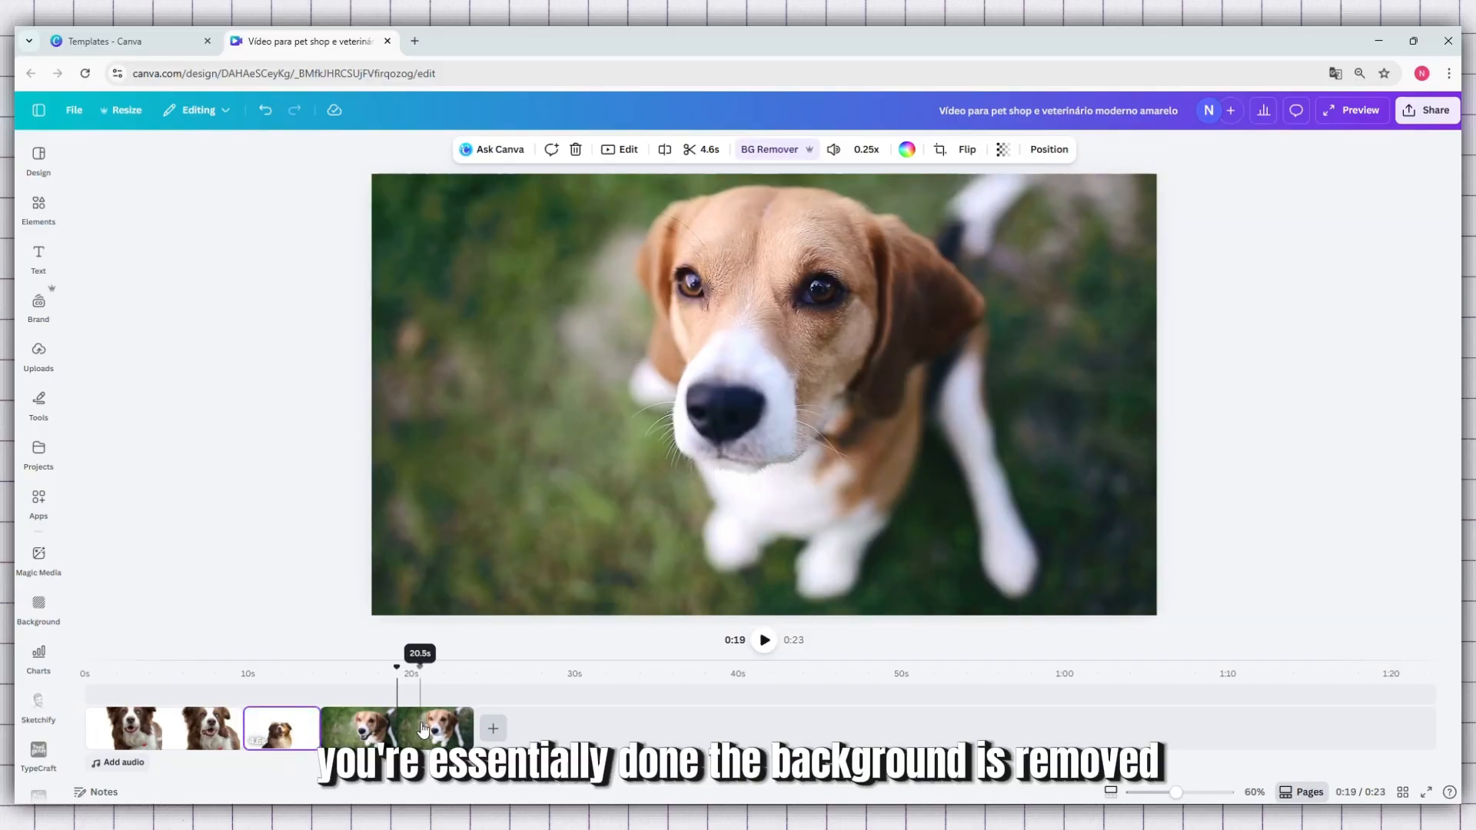
{"action": "left_click", "coordinate": [420, 724]}
{"action": "left_click", "coordinate": [781, 153]}
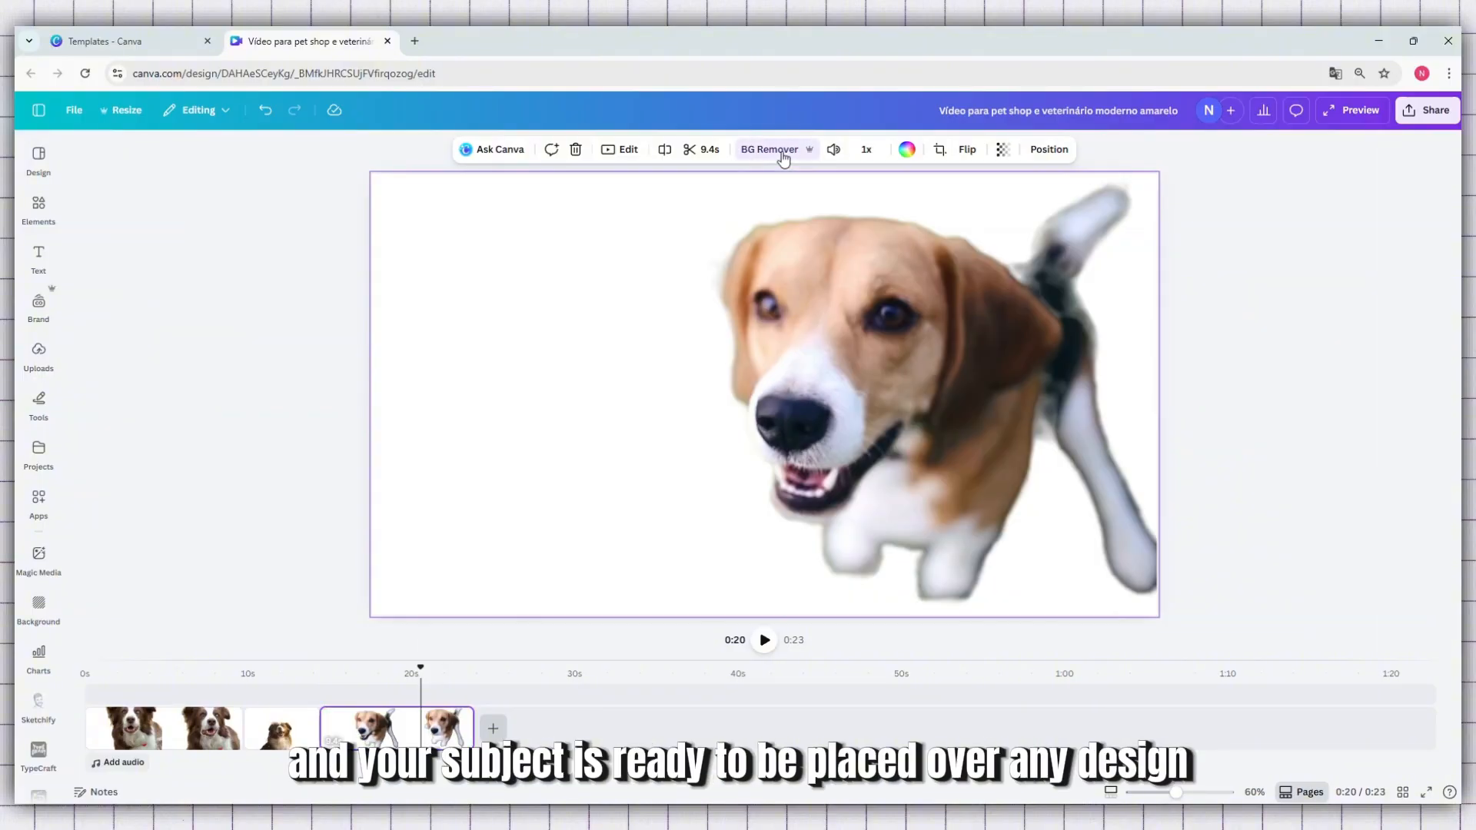
View frames of the beagle clip and the beach clip along the timeline to check the cutouts
{"action": "left_click", "coordinate": [556, 717]}
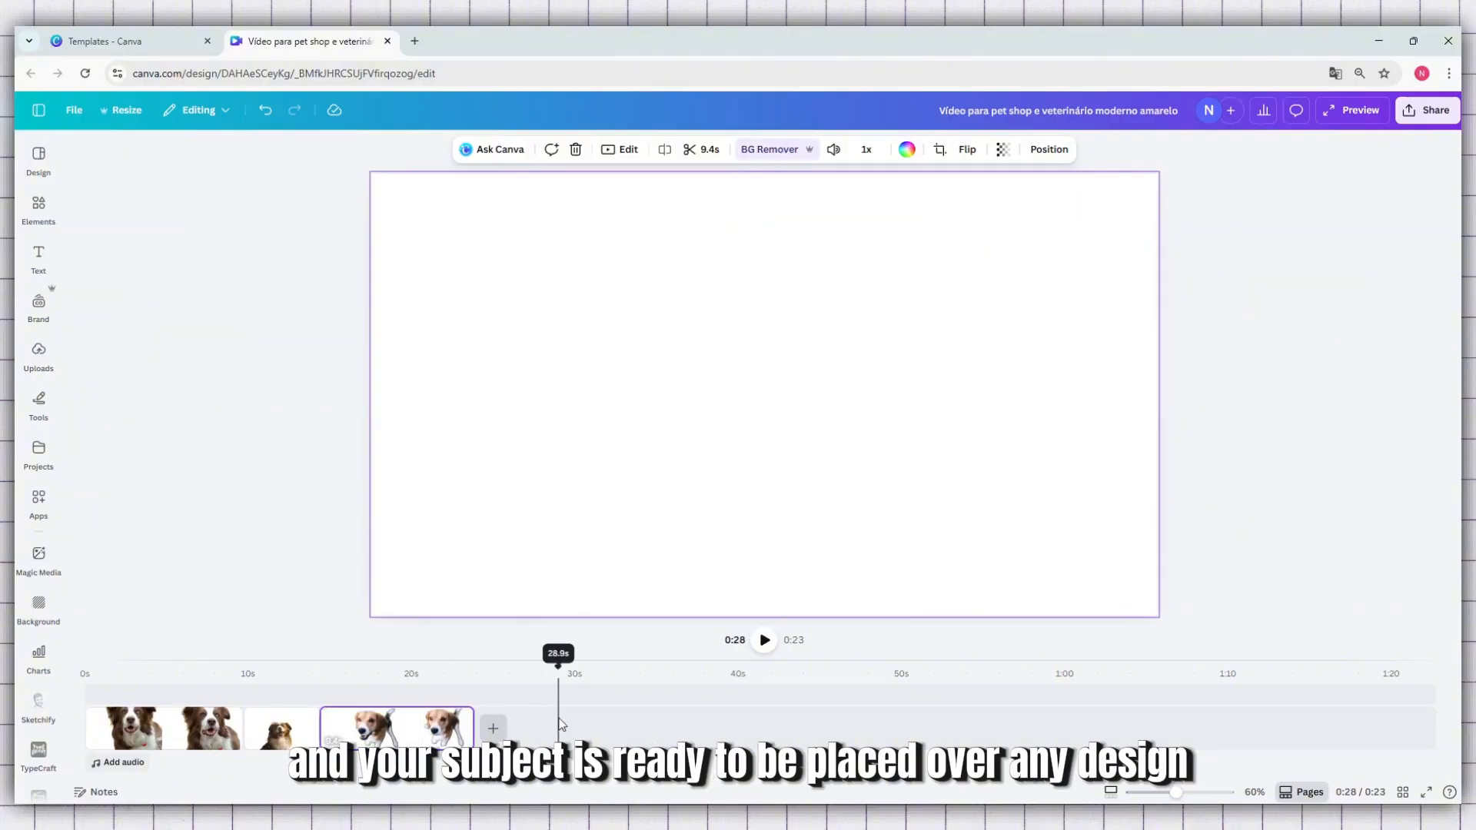
{"action": "left_click", "coordinate": [360, 689]}
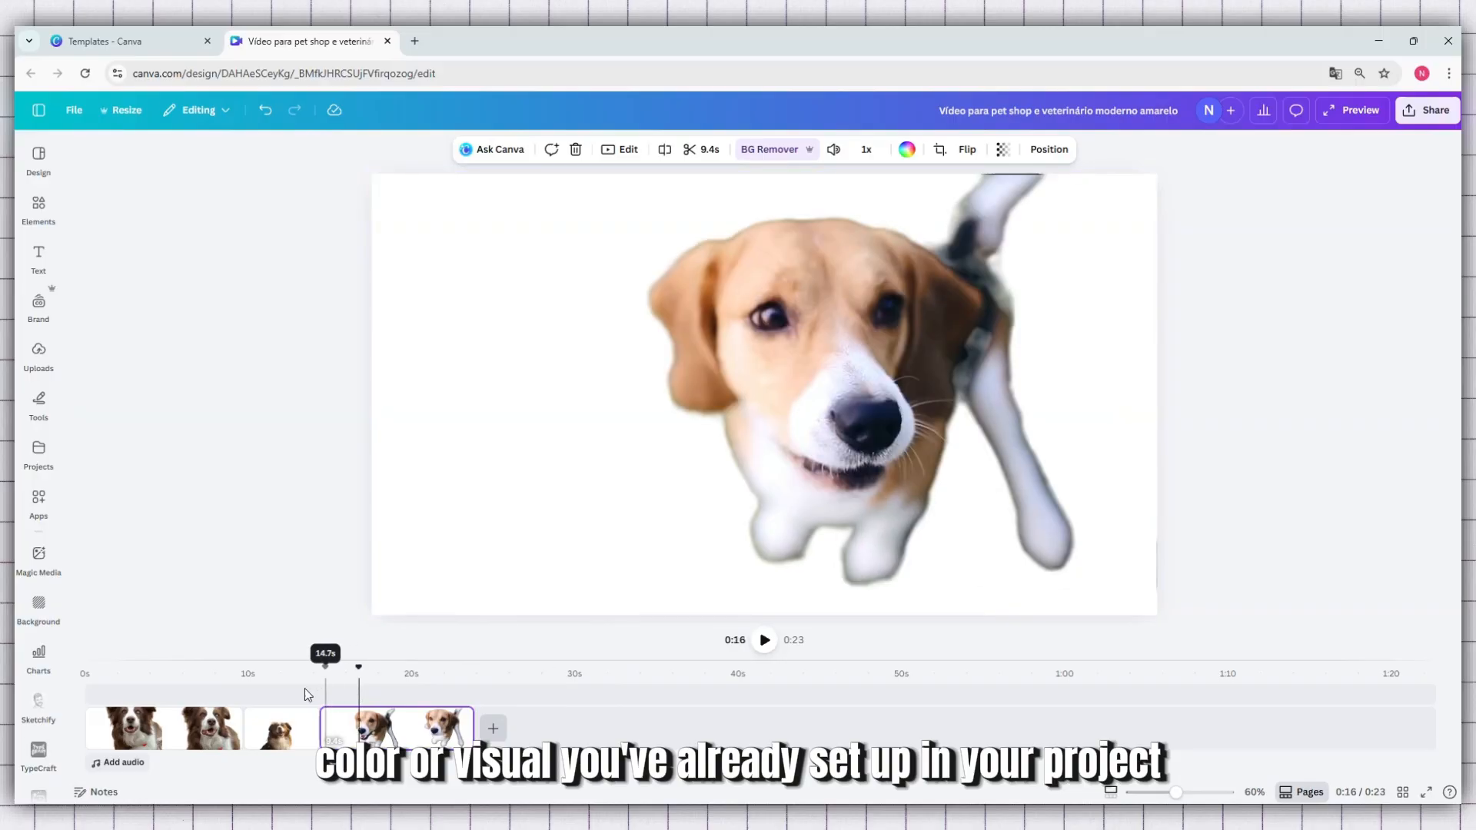
{"action": "left_click", "coordinate": [292, 689]}
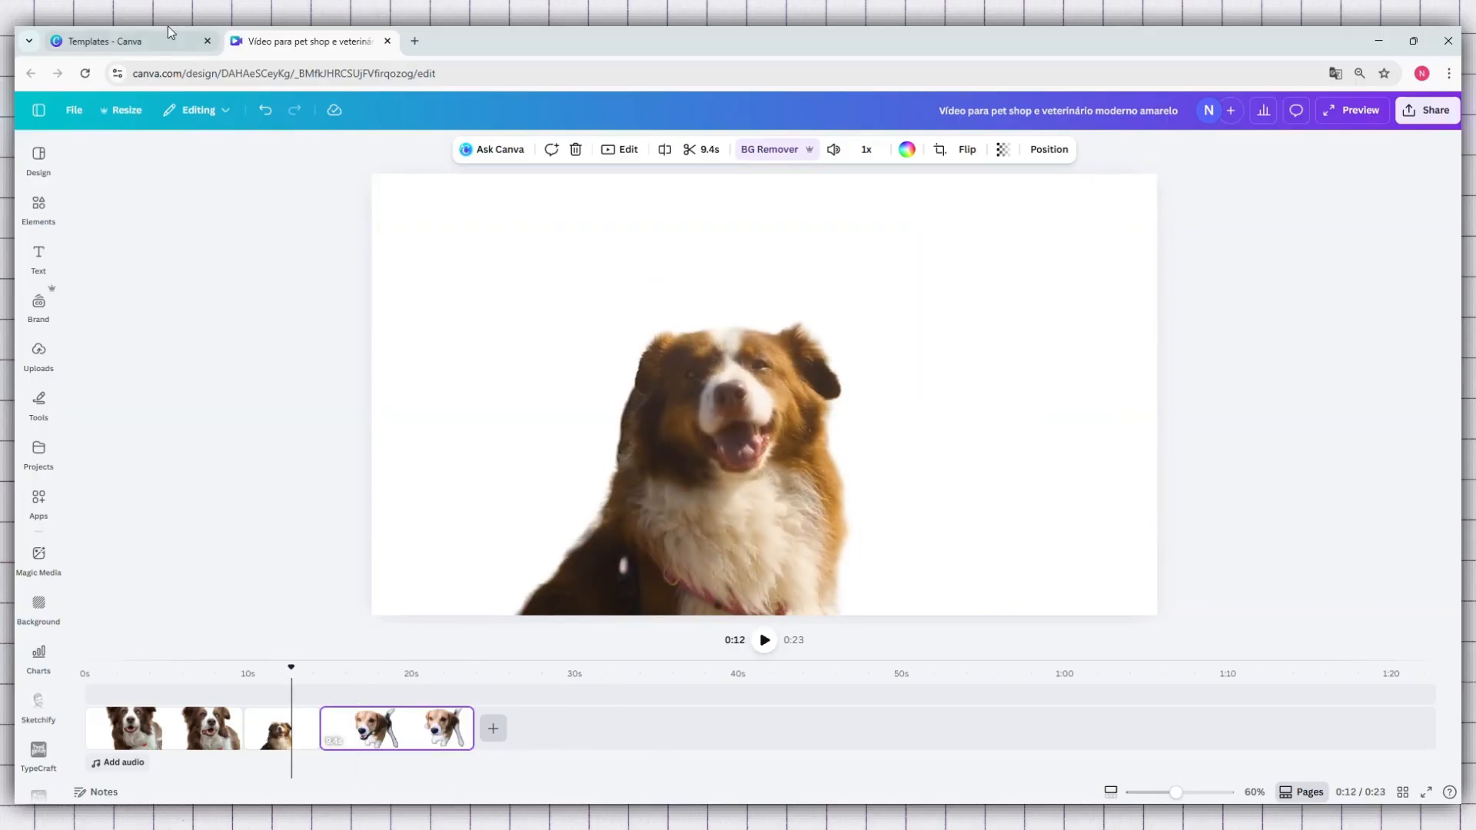
Switch to the Canva templates page and browse the suggested templates for branded video and promotional designs
{"action": "left_click", "coordinate": [115, 40]}
{"action": "scroll", "coordinate": [690, 503], "scroll_direction": "down", "scroll_amount": 2}
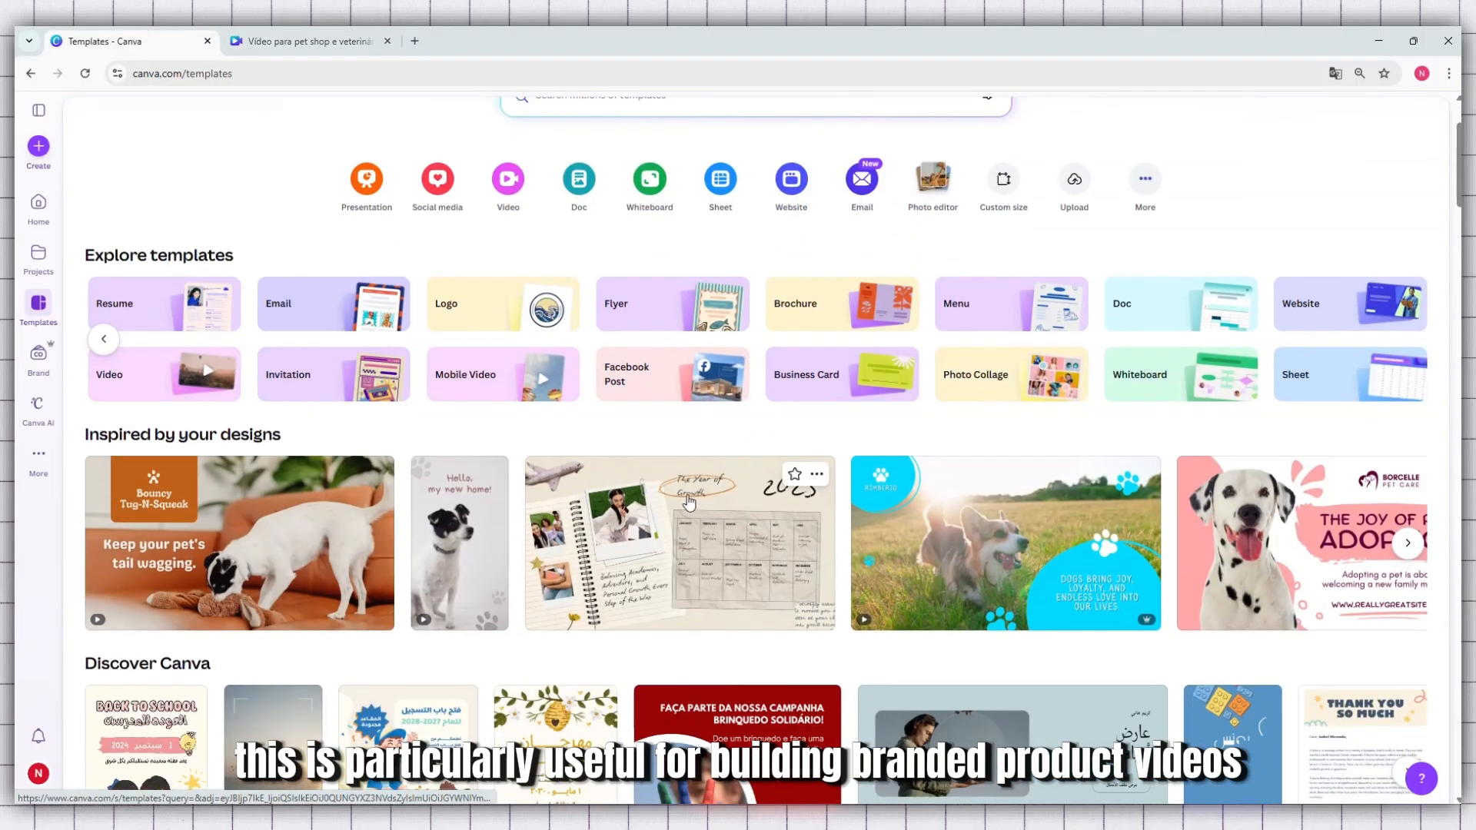
{"action": "scroll", "coordinate": [690, 504], "scroll_direction": "down", "scroll_amount": 10}
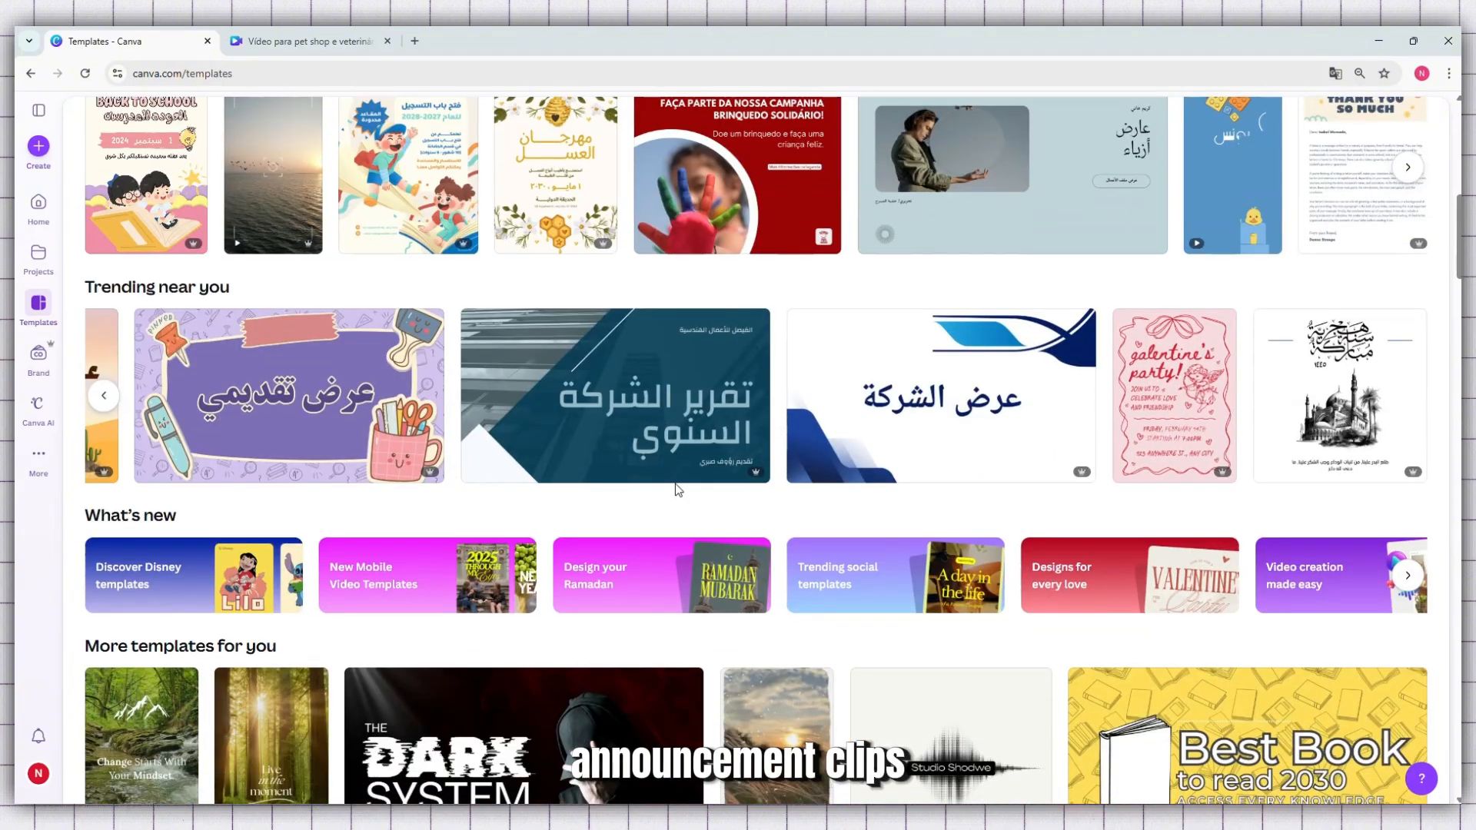
{"action": "scroll", "coordinate": [679, 489], "scroll_direction": "down", "scroll_amount": 5}
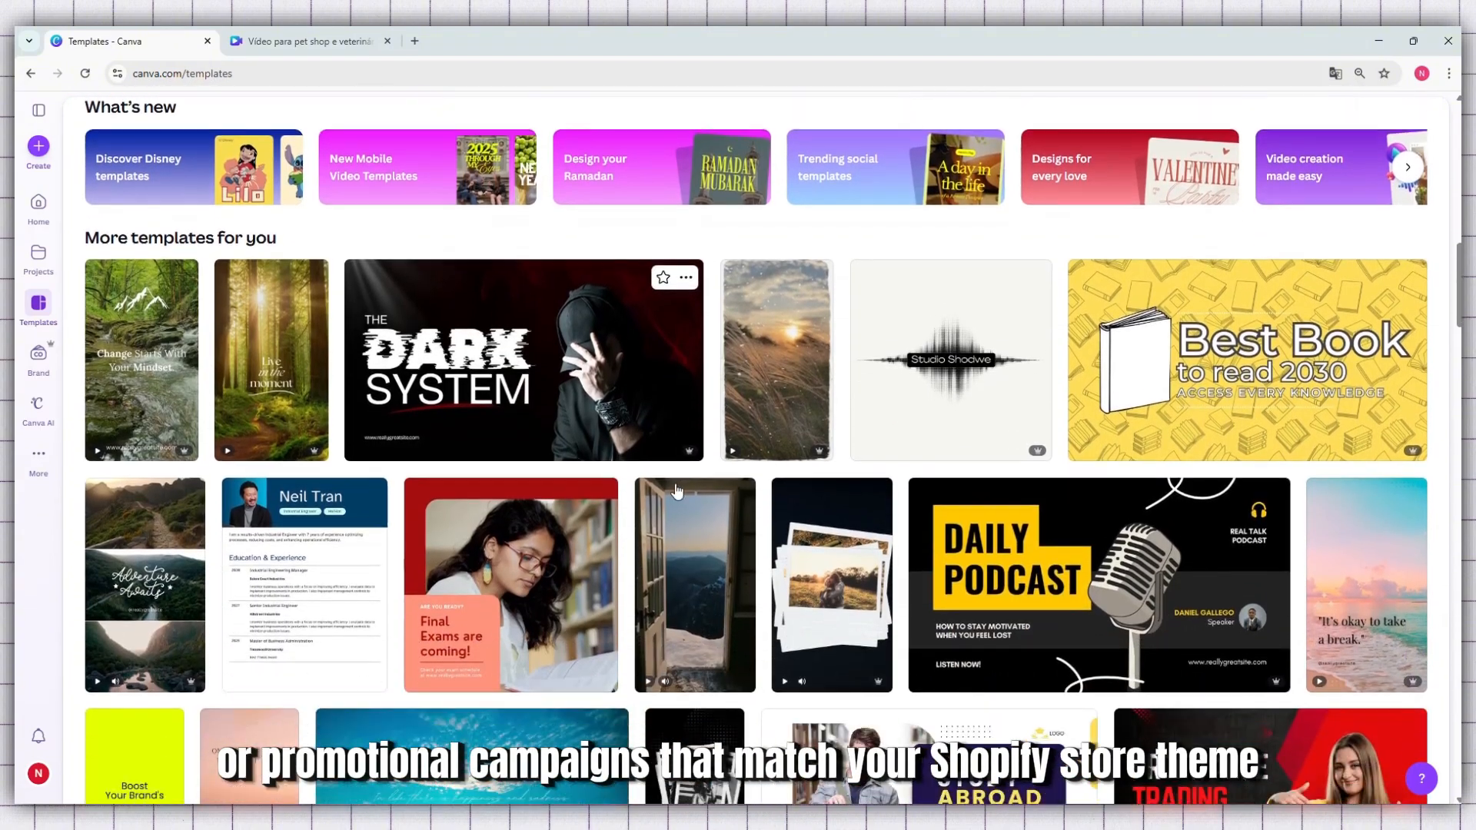
{"action": "scroll", "coordinate": [676, 491], "scroll_direction": "down", "scroll_amount": 2}
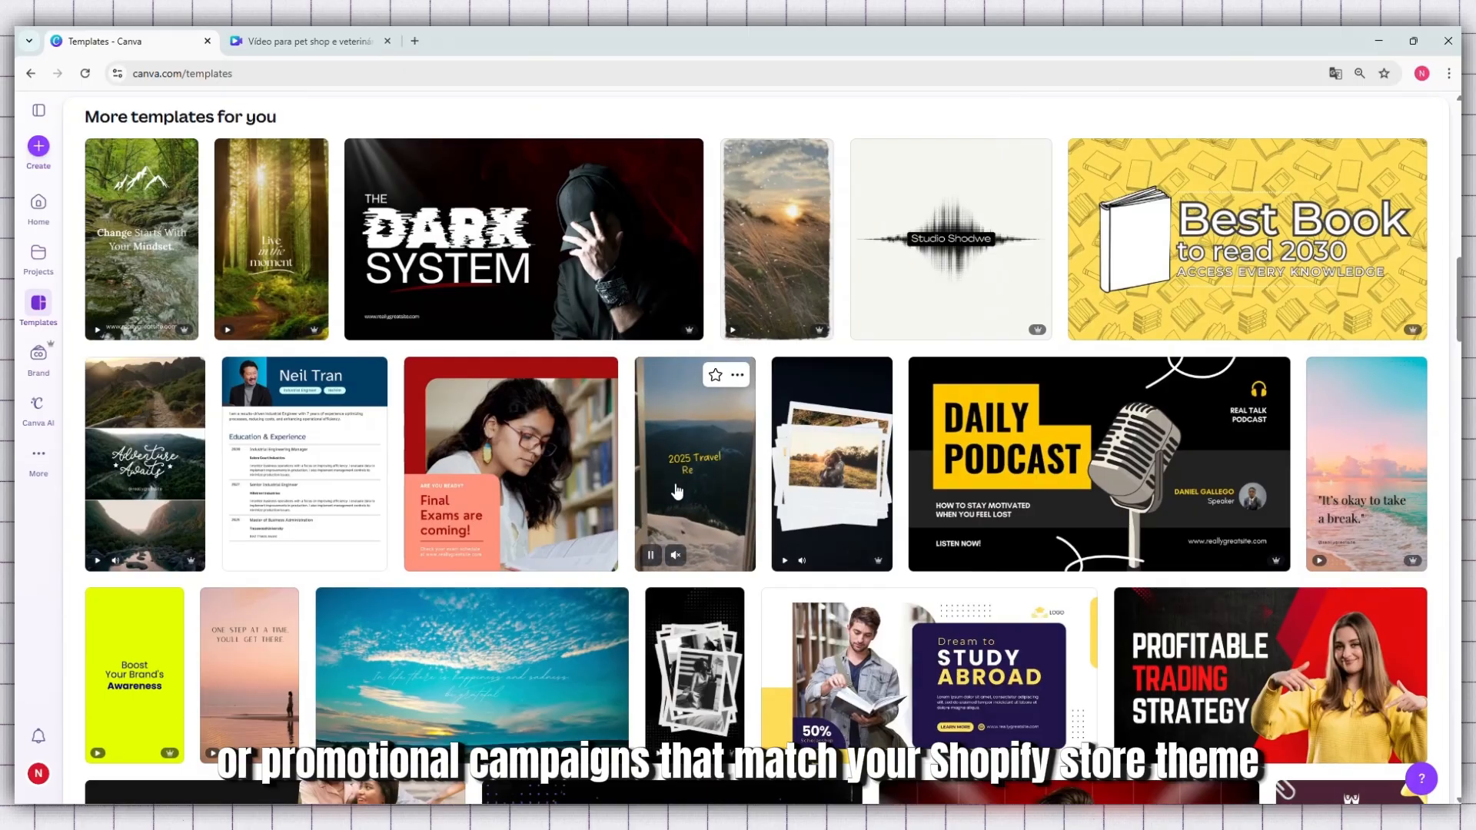
{"action": "scroll", "coordinate": [676, 491], "scroll_direction": "down", "scroll_amount": 3}
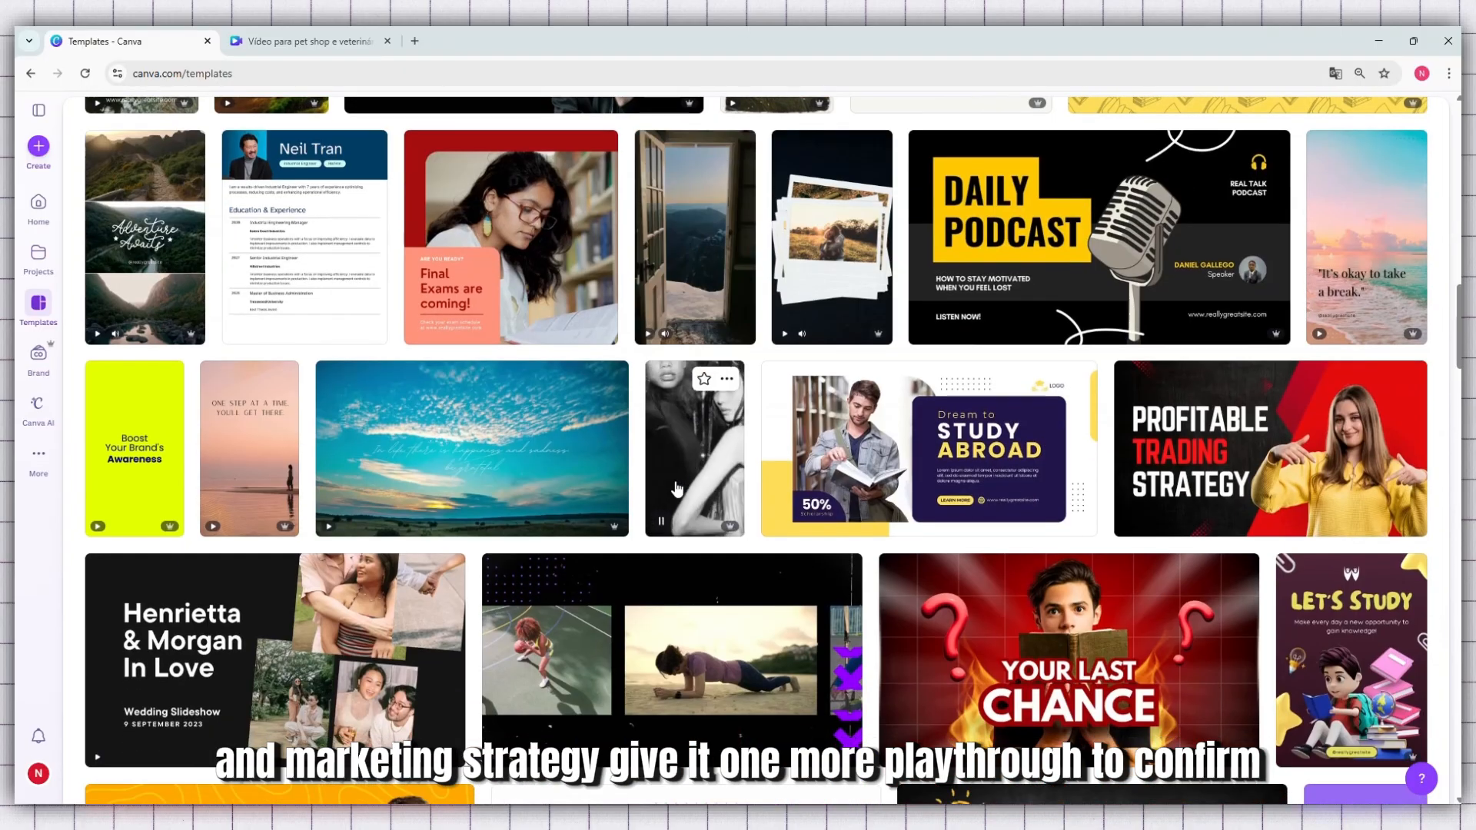
{"action": "scroll", "coordinate": [676, 489], "scroll_direction": "down", "scroll_amount": 2}
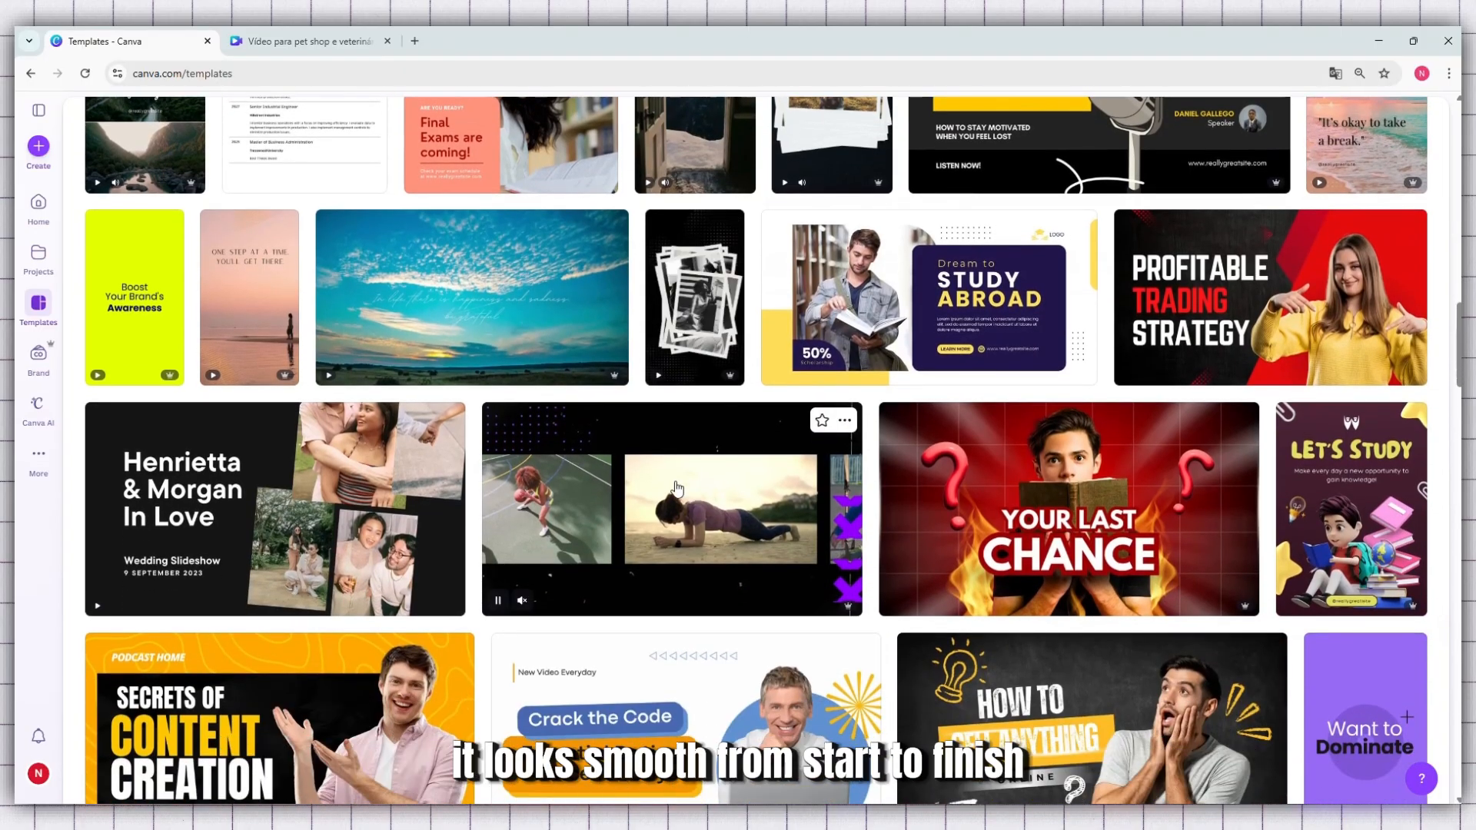
{"action": "scroll", "coordinate": [677, 489], "scroll_direction": "down", "scroll_amount": 5}
{"action": "scroll", "coordinate": [676, 489], "scroll_direction": "down", "scroll_amount": 4}
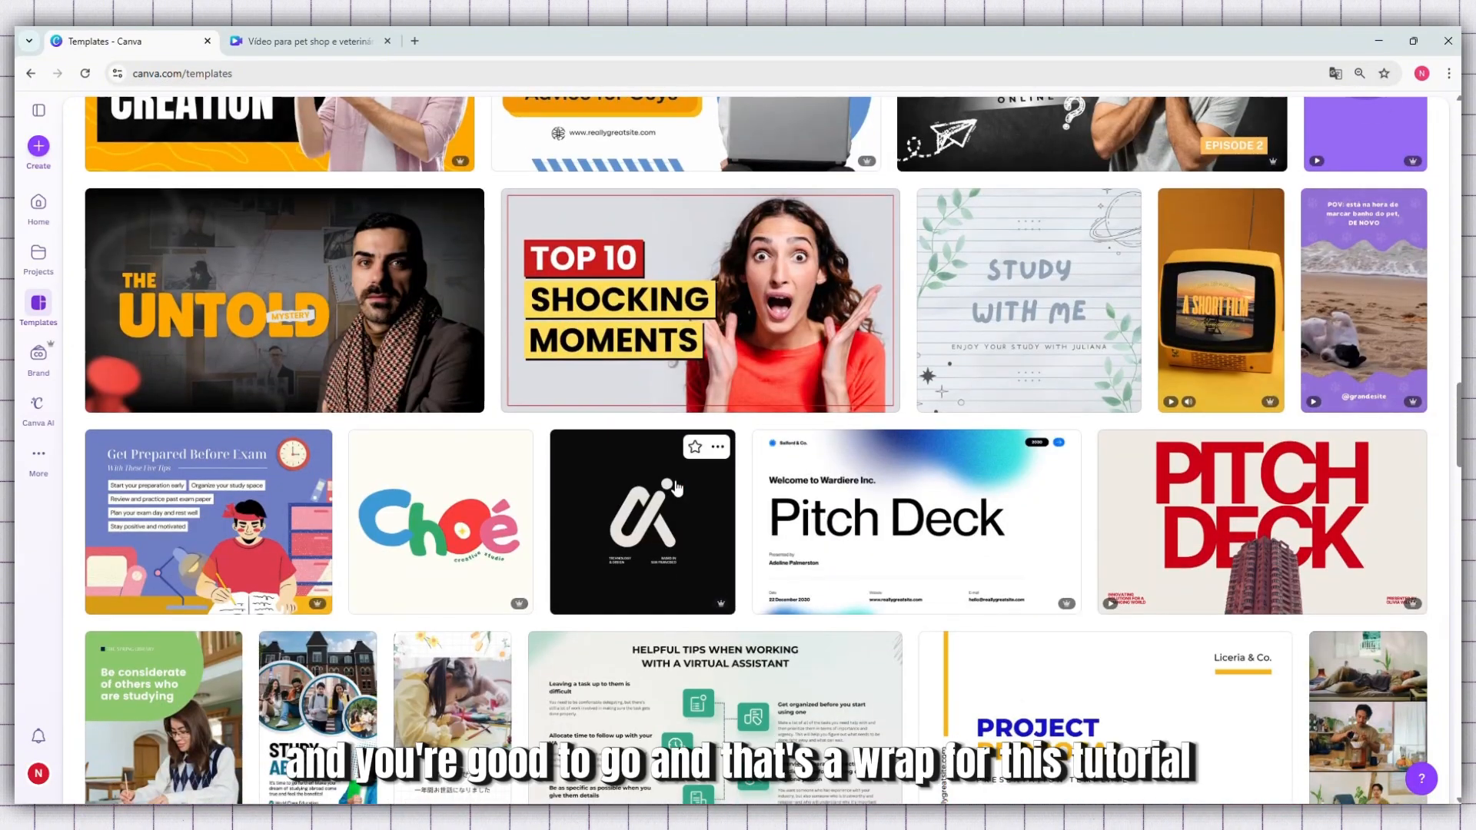
{"action": "scroll", "coordinate": [676, 489], "scroll_direction": "down", "scroll_amount": 4}
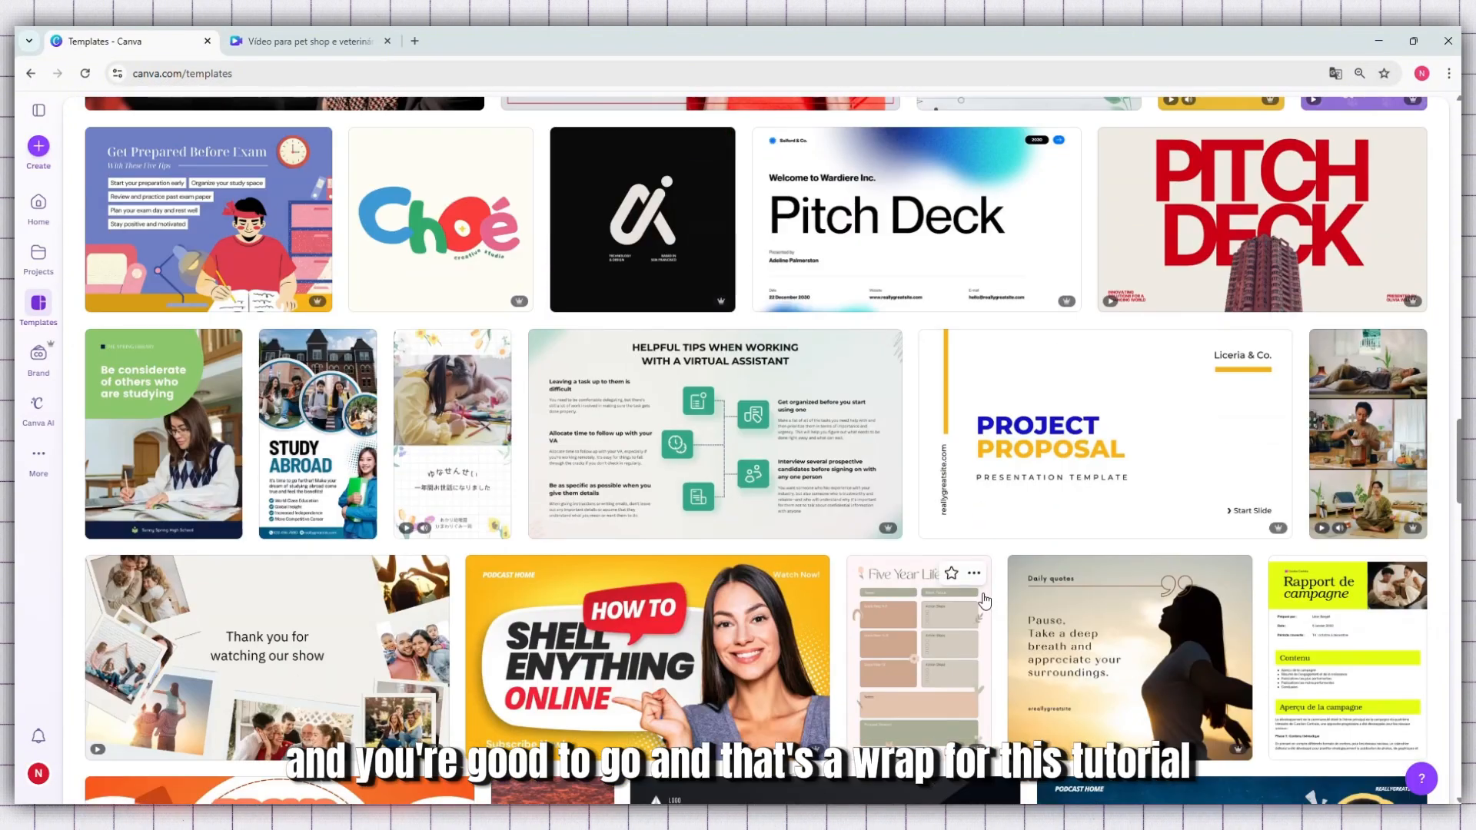
{"action": "scroll", "coordinate": [985, 599], "scroll_direction": "down", "scroll_amount": 4}
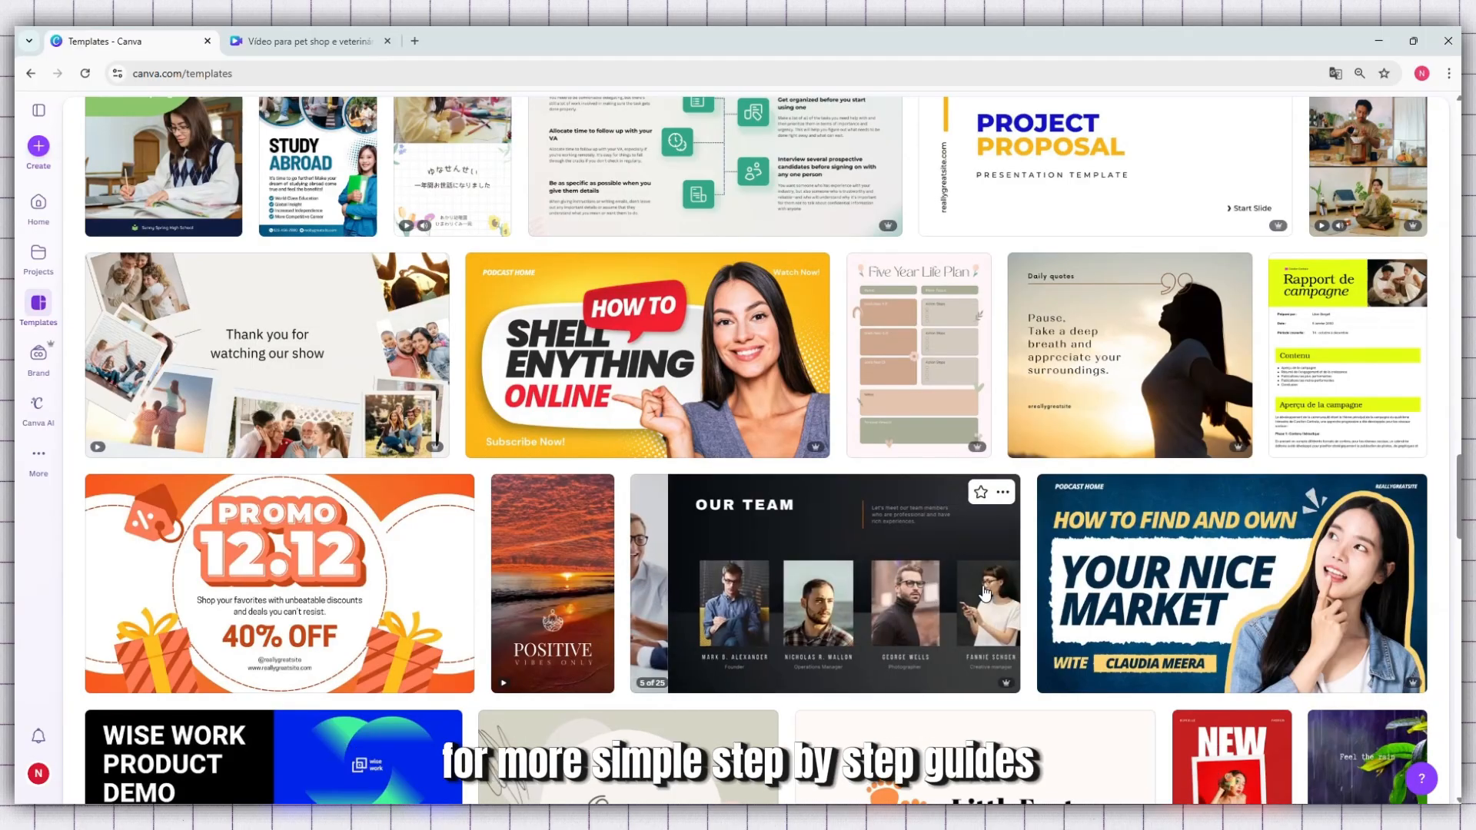
{"action": "scroll", "coordinate": [740, 624], "scroll_direction": "down", "scroll_amount": 7}
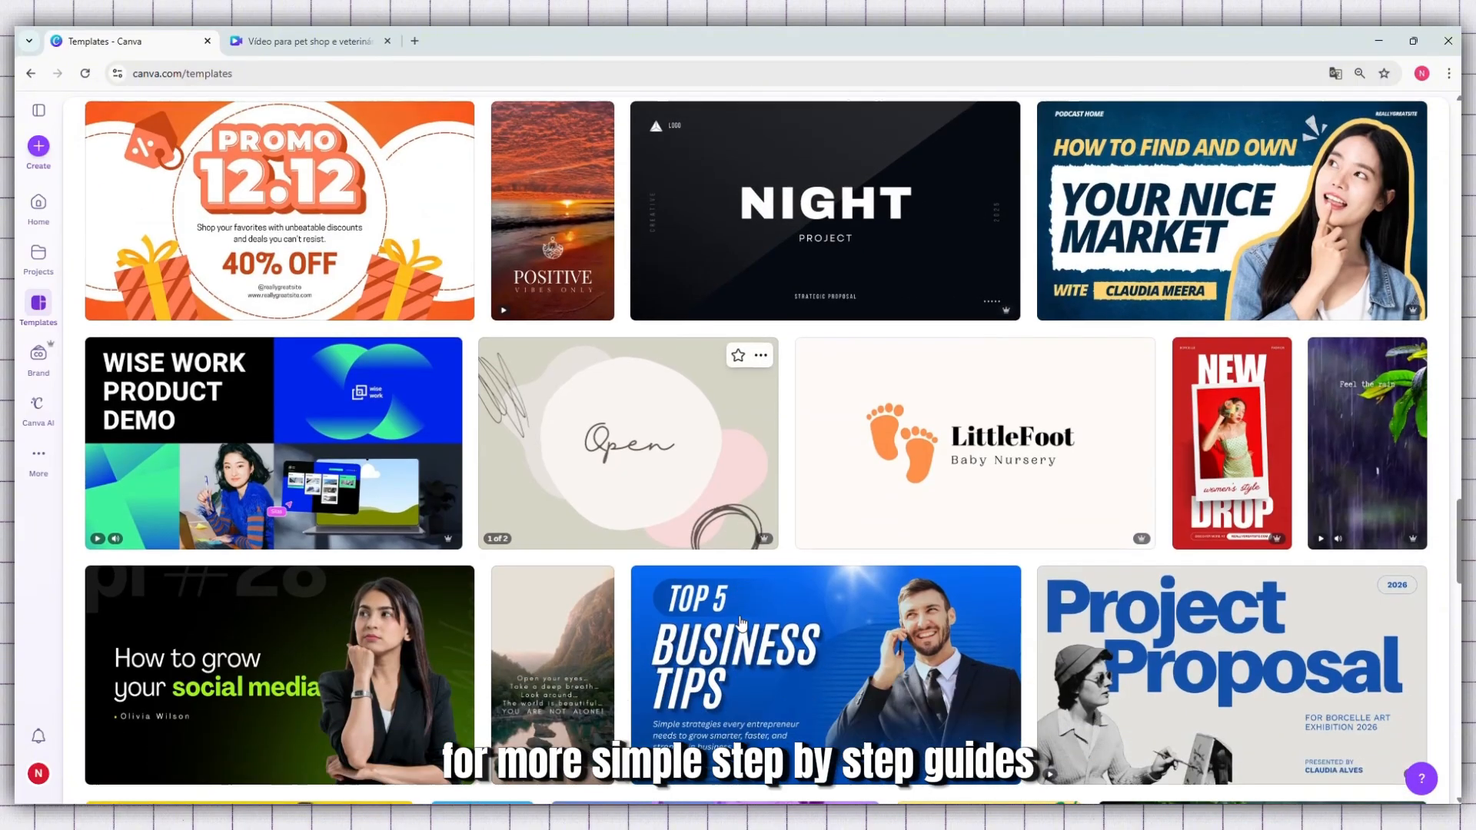
Examine further suggested templates on the templates page, such as video thumbnails, presentations, logos and social media designs
{"action": "scroll", "coordinate": [741, 624], "scroll_direction": "down", "scroll_amount": 2}
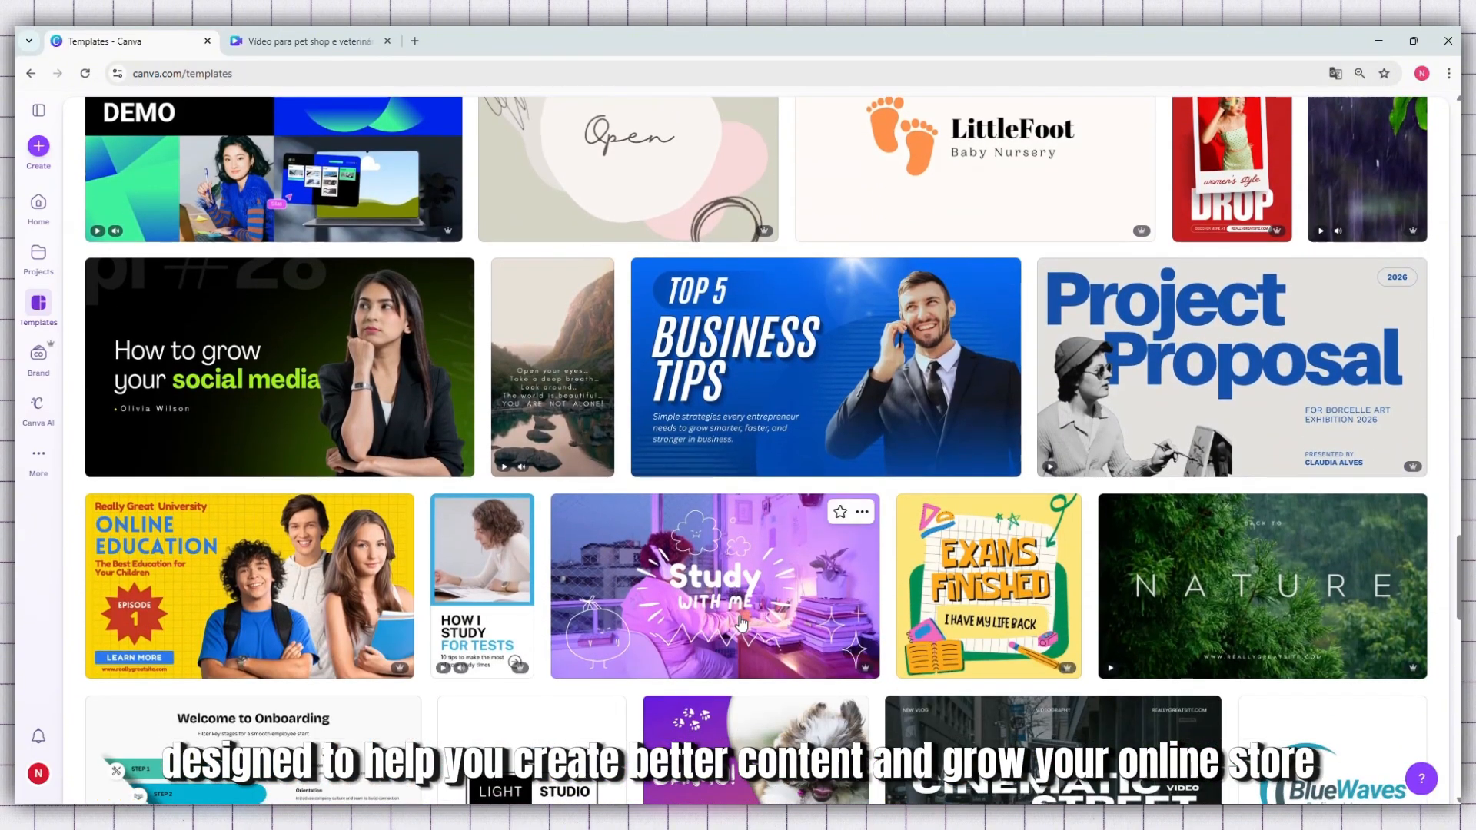
{"action": "scroll", "coordinate": [740, 624], "scroll_direction": "down", "scroll_amount": 2}
{"action": "scroll", "coordinate": [740, 624], "scroll_direction": "down", "scroll_amount": 1}
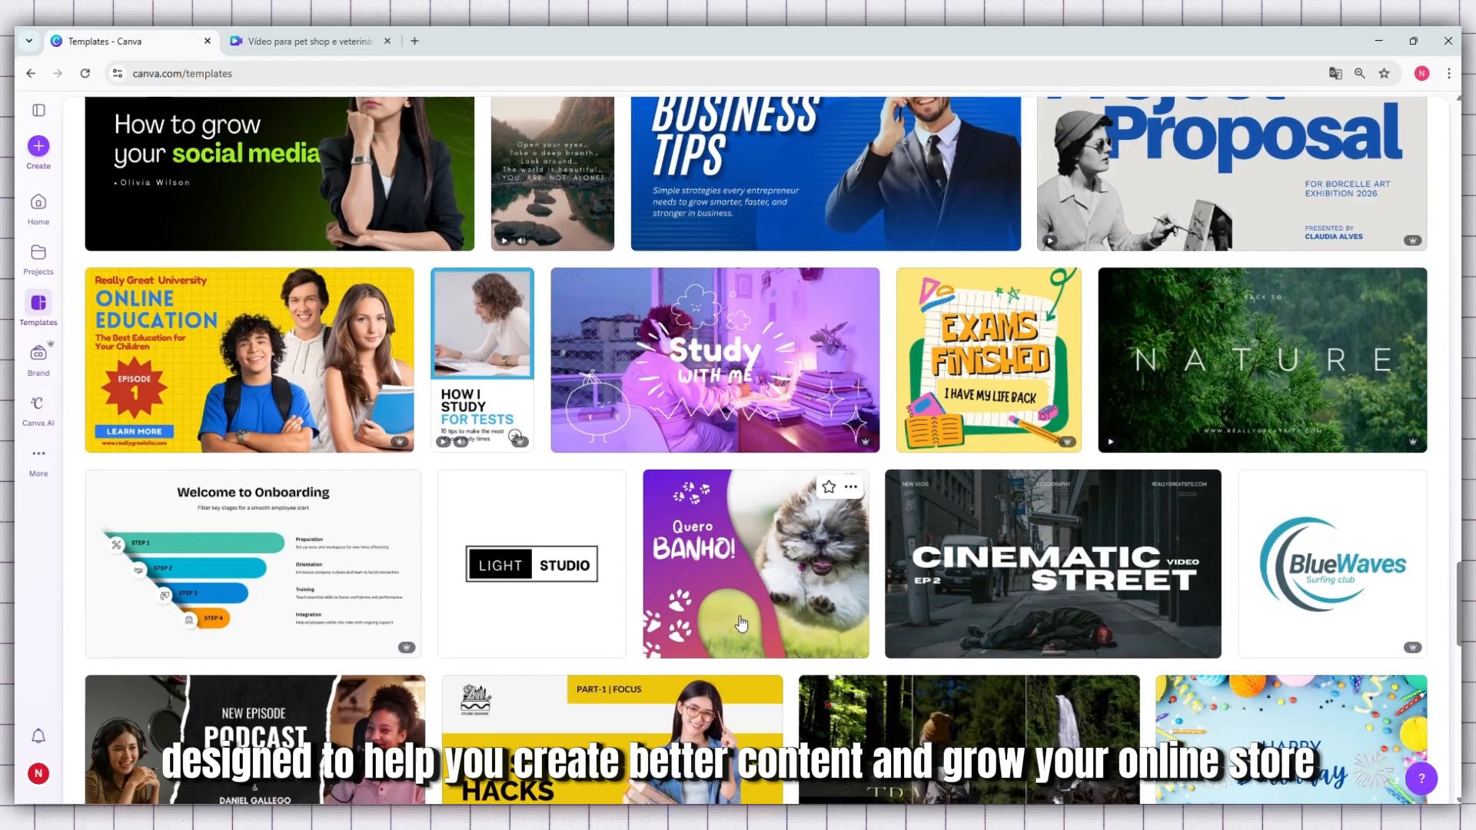
{"action": "scroll", "coordinate": [708, 695], "scroll_direction": "down", "scroll_amount": 3}
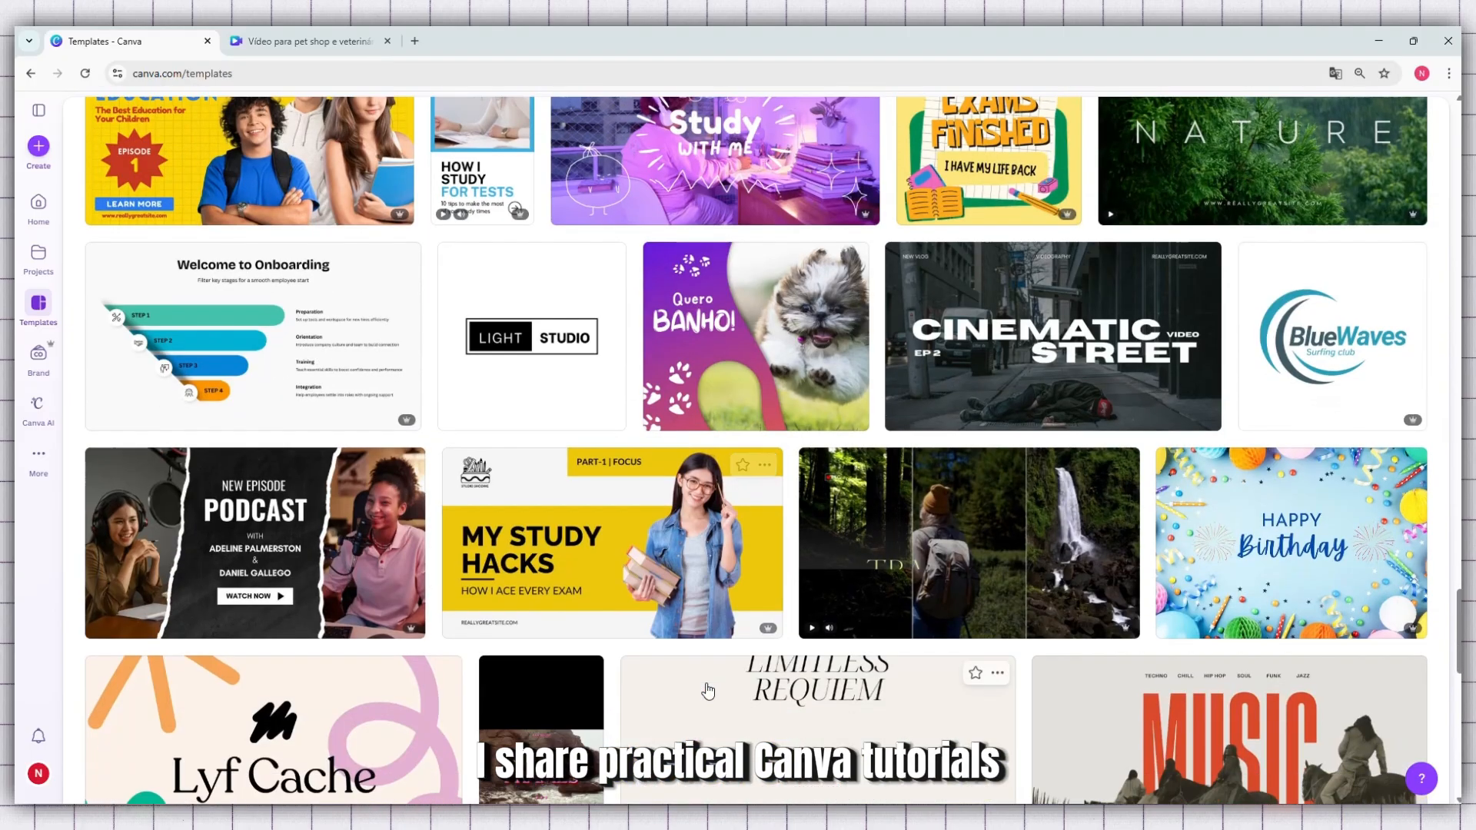
{"action": "scroll", "coordinate": [708, 690], "scroll_direction": "down", "scroll_amount": 3}
{"action": "scroll", "coordinate": [708, 690], "scroll_direction": "down", "scroll_amount": 3}
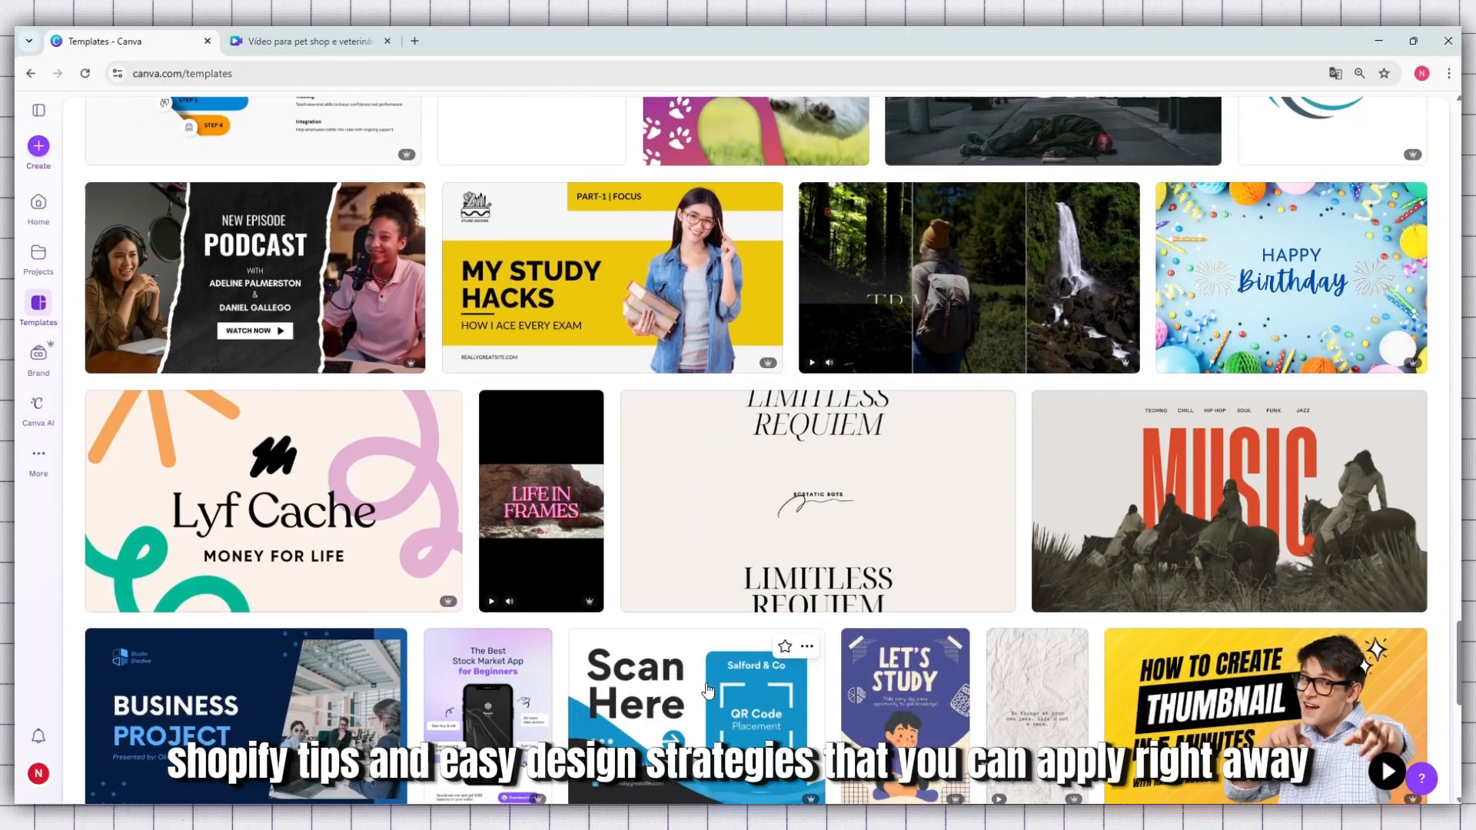
{"action": "scroll", "coordinate": [708, 690], "scroll_direction": "down", "scroll_amount": 7}
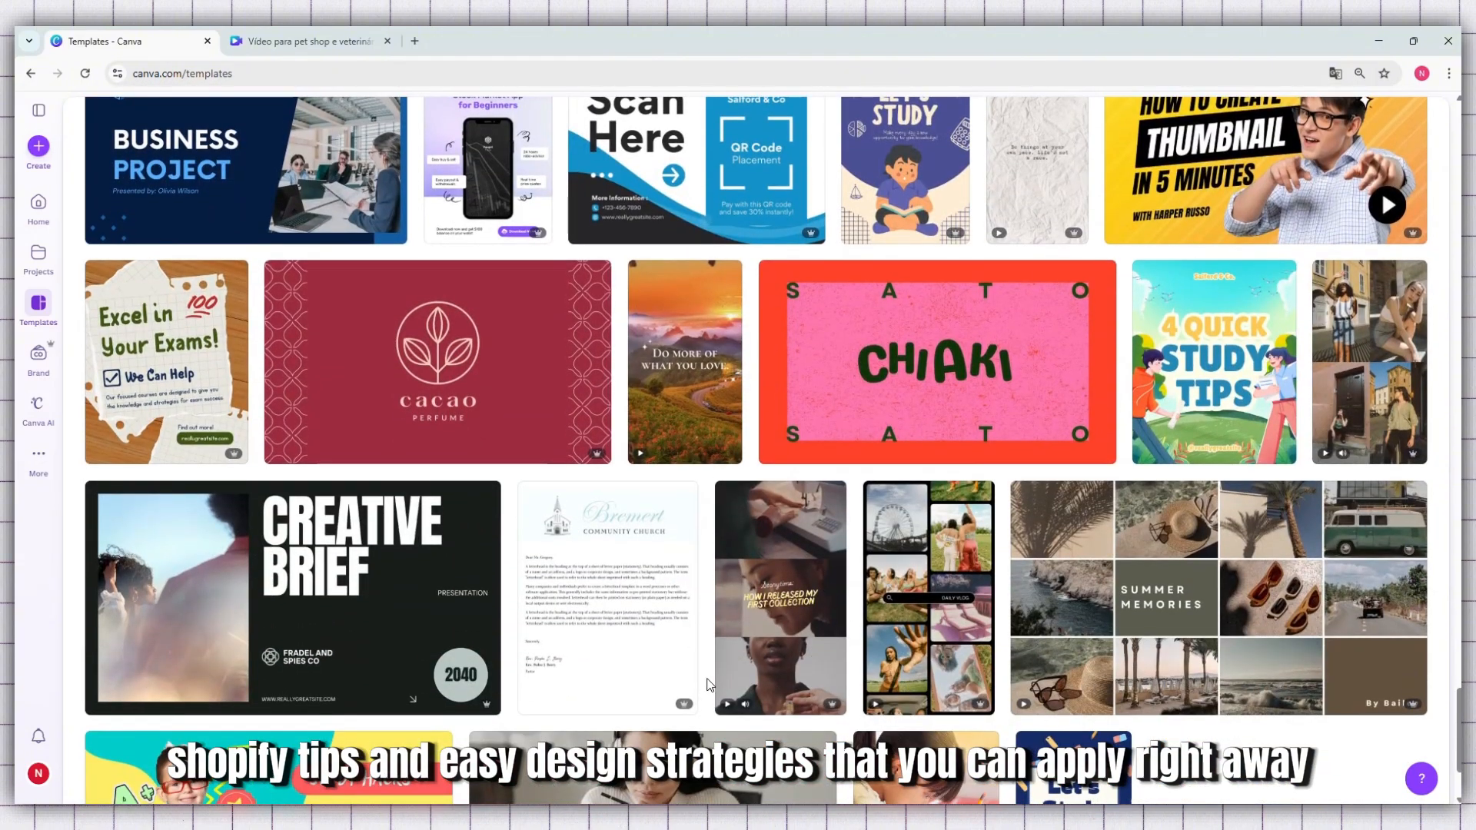
{"action": "scroll", "coordinate": [708, 685], "scroll_direction": "up", "scroll_amount": 3}
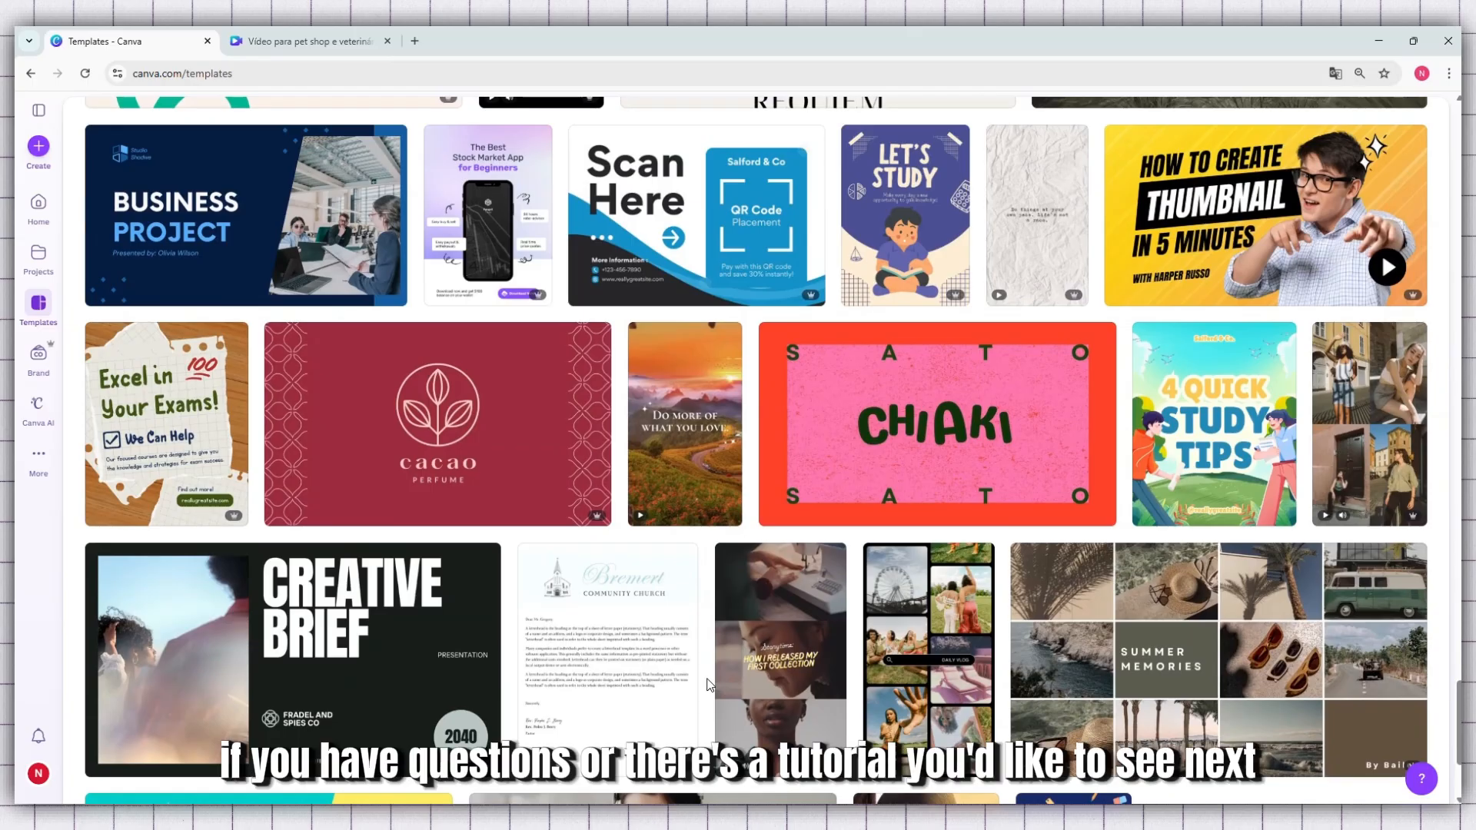
{"action": "scroll", "coordinate": [708, 684], "scroll_direction": "up", "scroll_amount": 4}
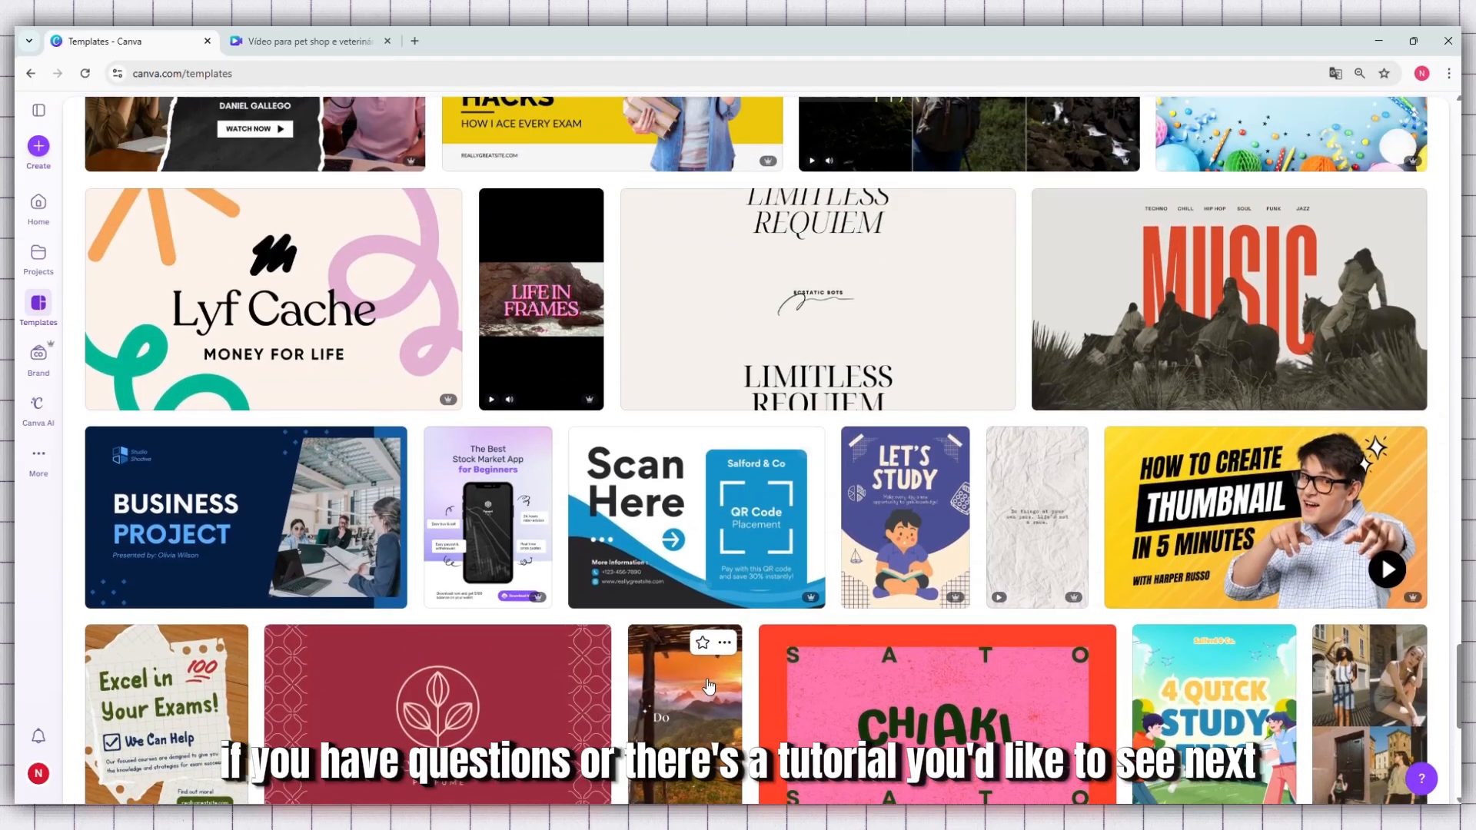